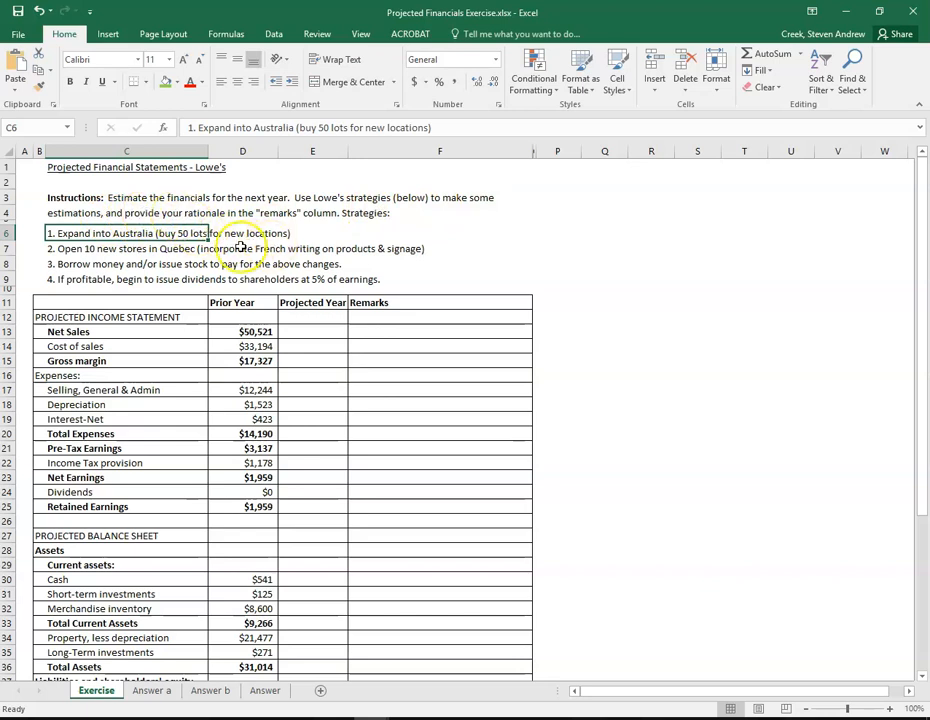
Review the four Lowe's strategies, the income statement and balance sheet sections, and the prior-year income statement figures.
click(77, 233)
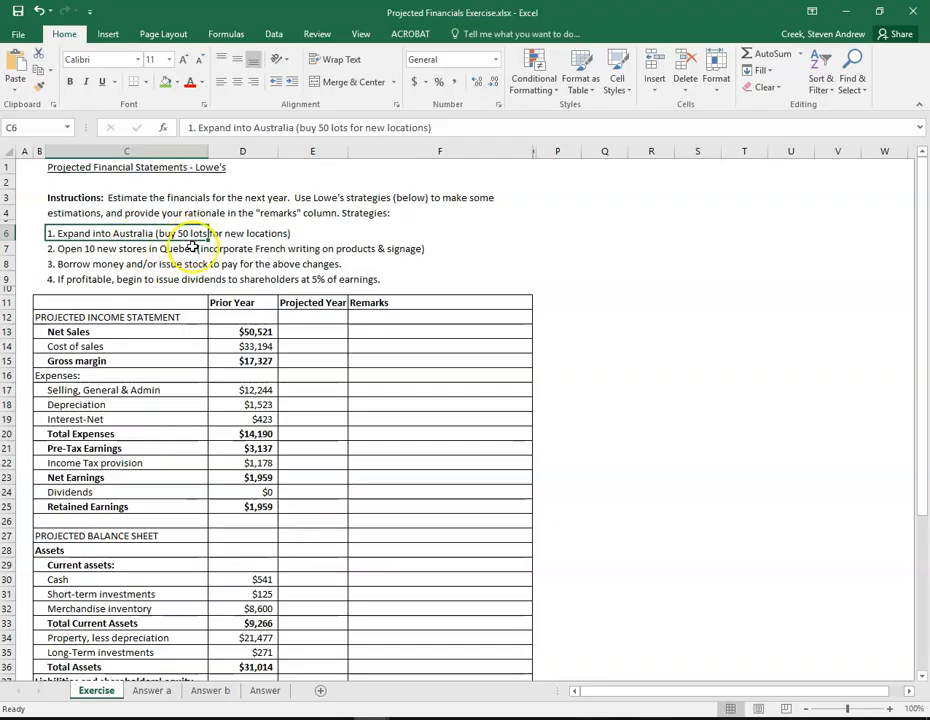
click(86, 255)
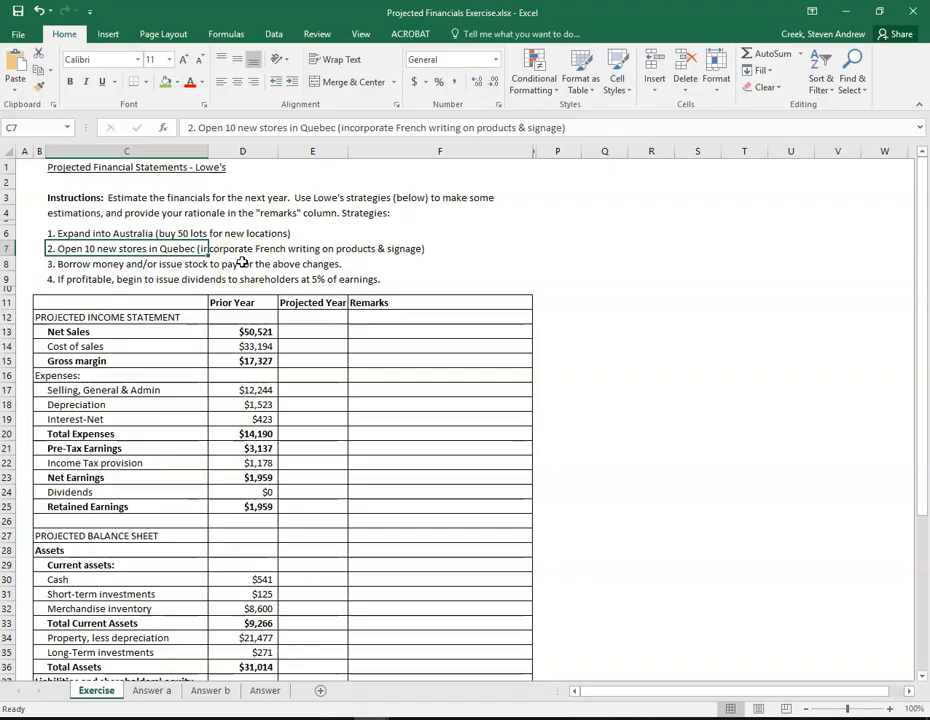
click(73, 264)
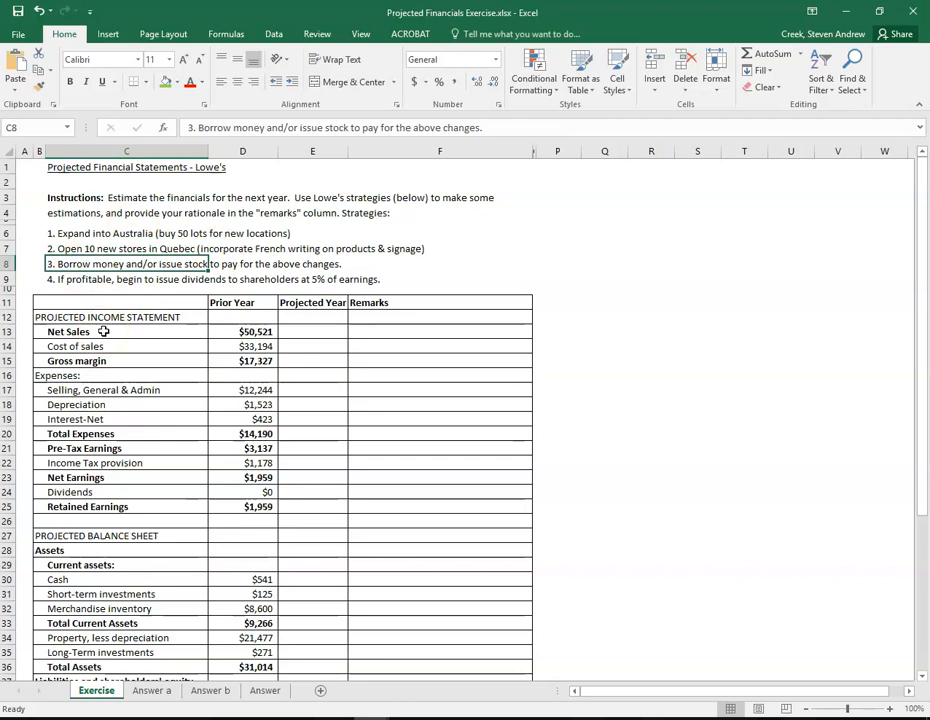
click(72, 279)
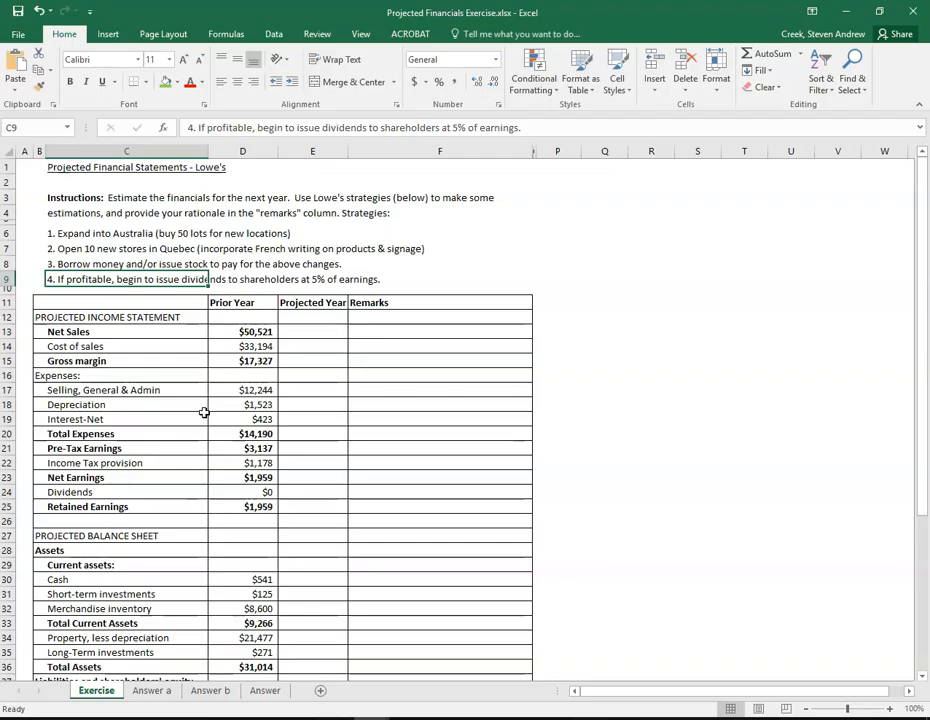
click(137, 319)
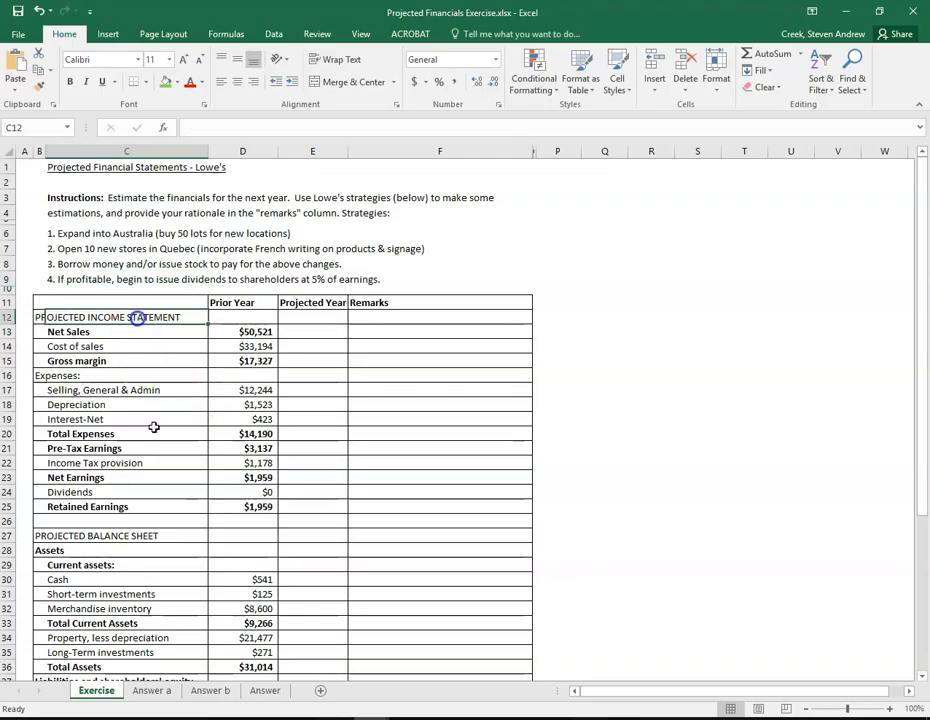
click(122, 536)
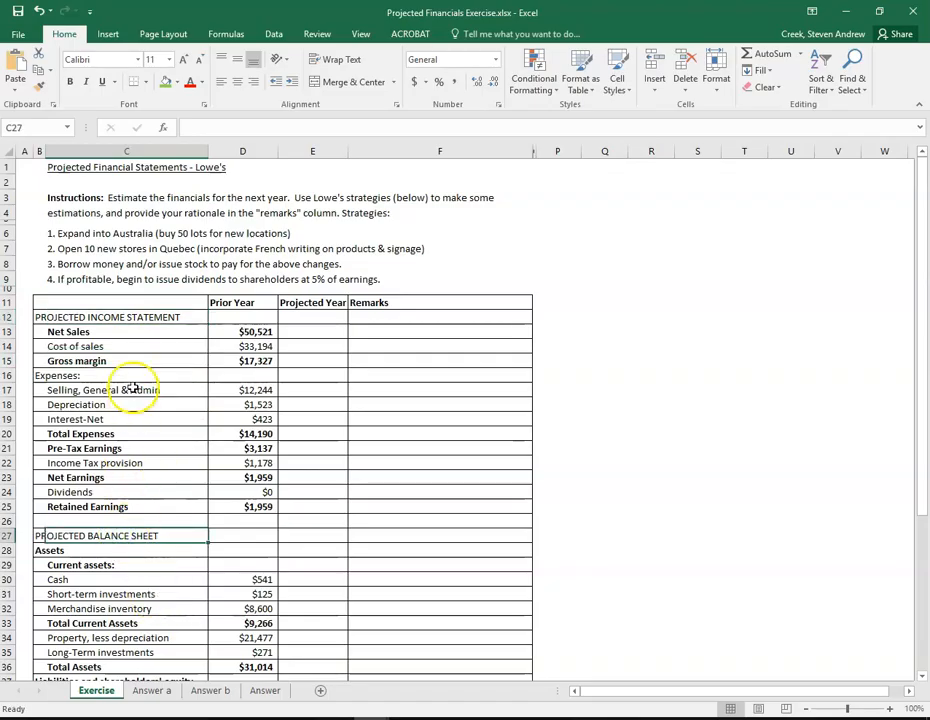
drag(128, 313, 137, 507)
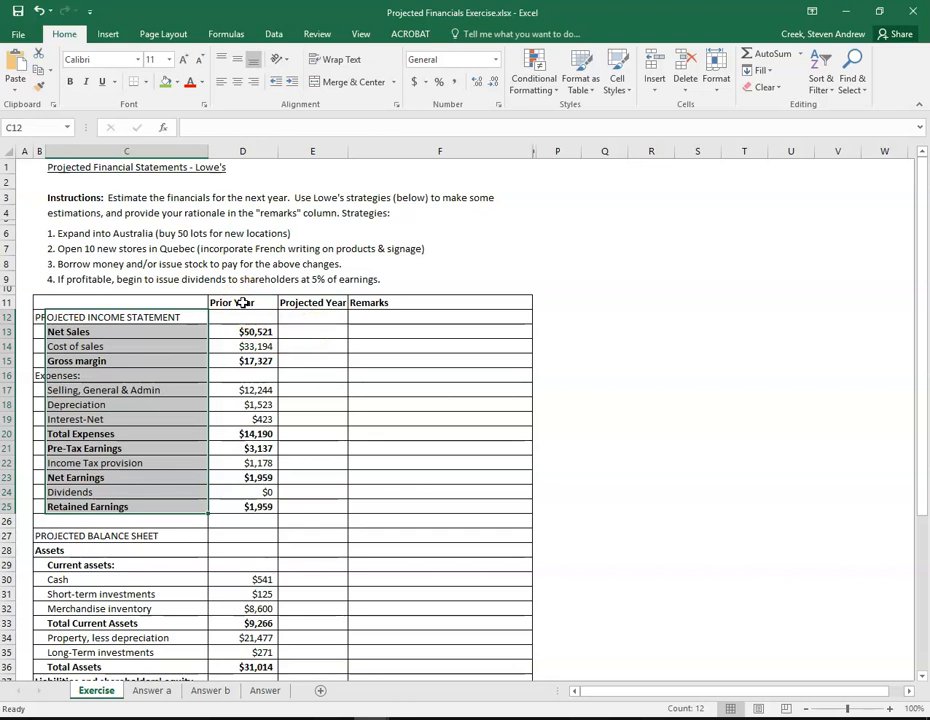
click(145, 316)
click(76, 535)
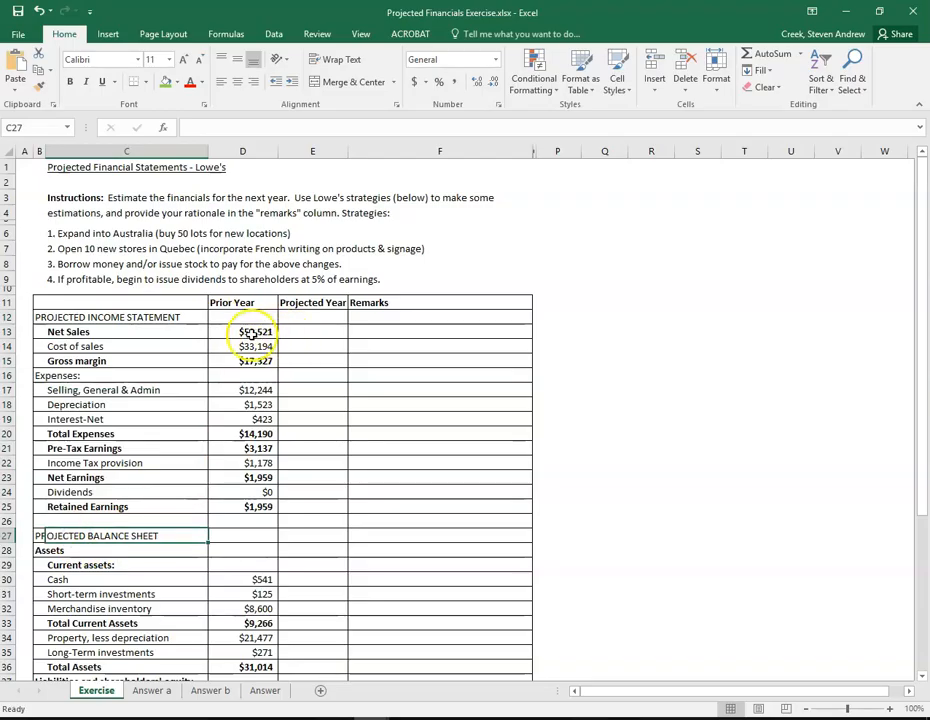
drag(252, 336, 243, 516)
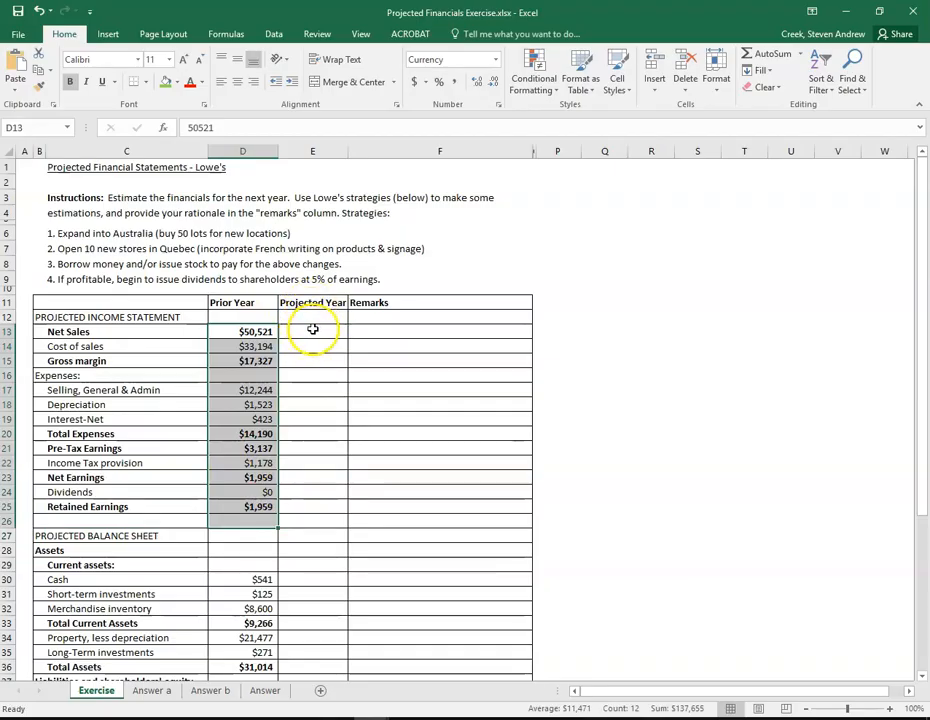
click(313, 330)
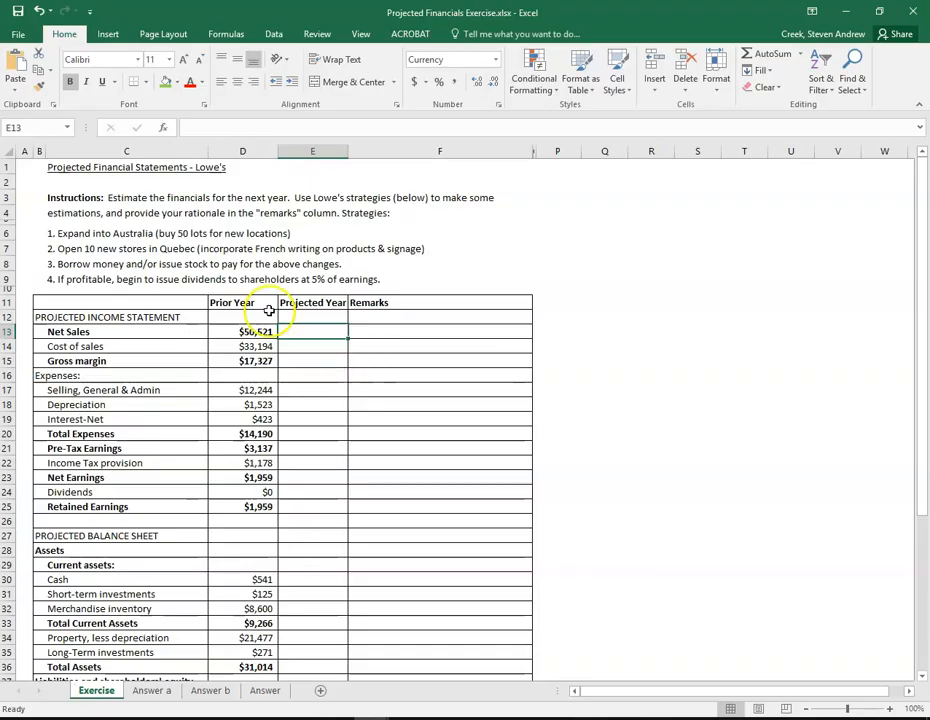
drag(150, 233, 150, 248)
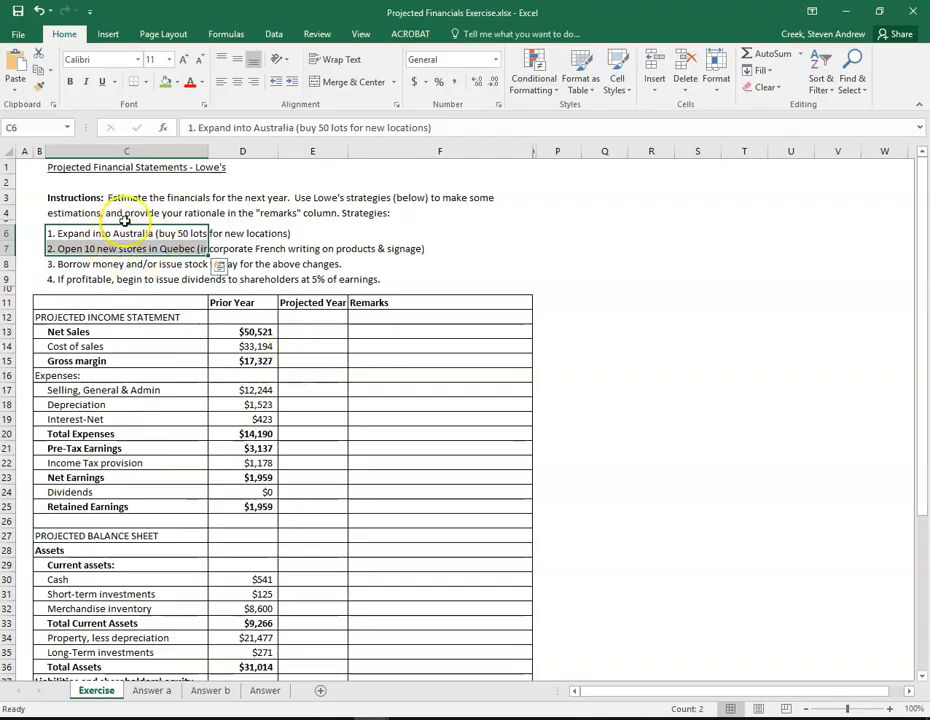
Add the Net Sales remark "5% increase" and calculate projected Net Sales in E13 with =D13*1.05.
click(365, 327)
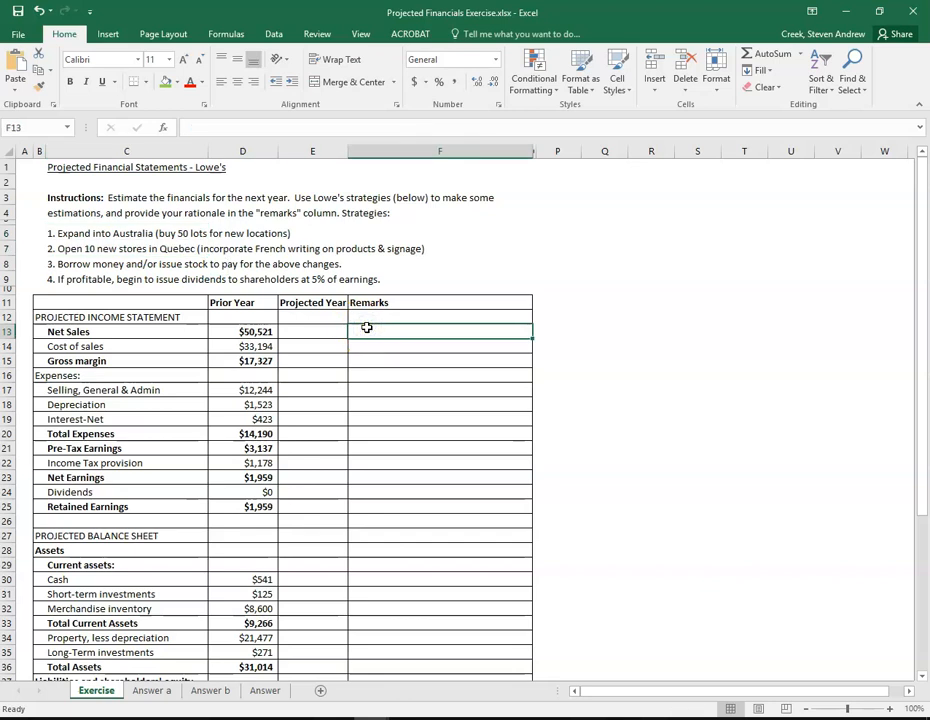
text(5)
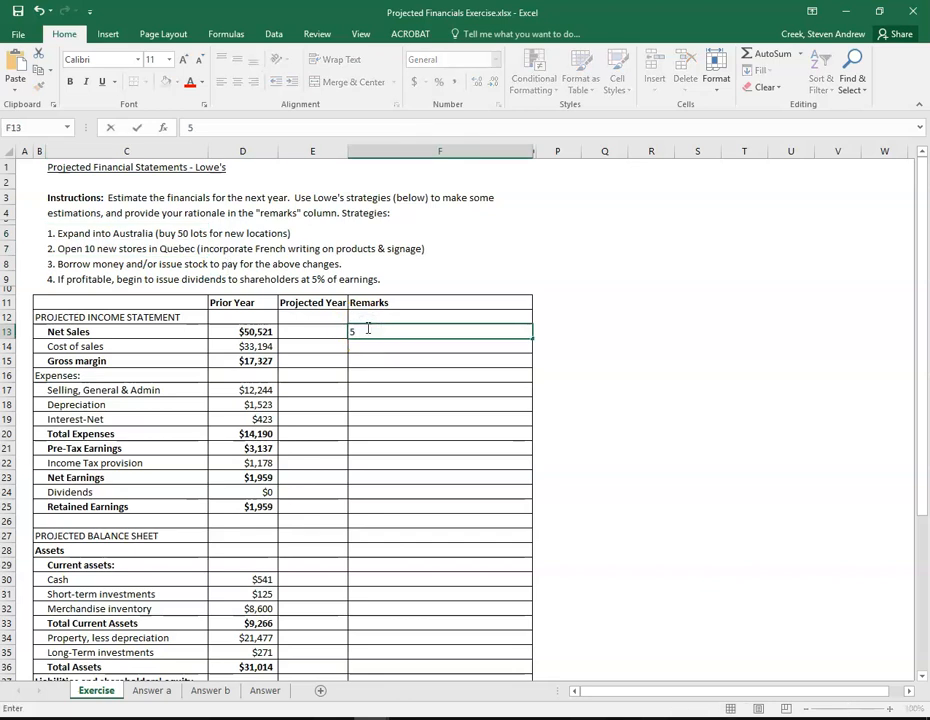
text(% increase)
key(Left)
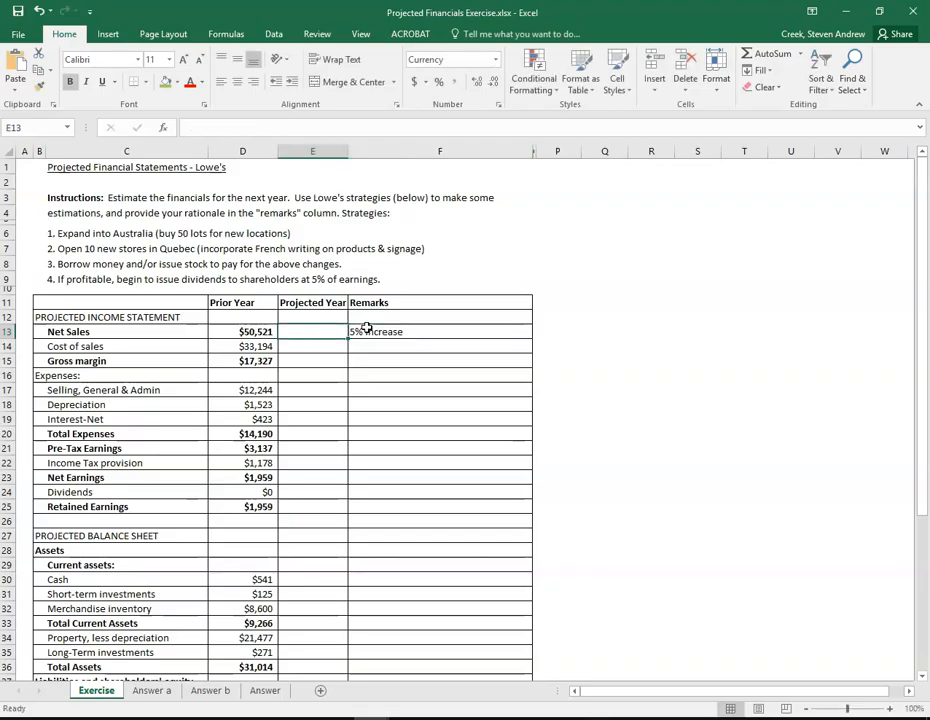
text(=)
click(253, 331)
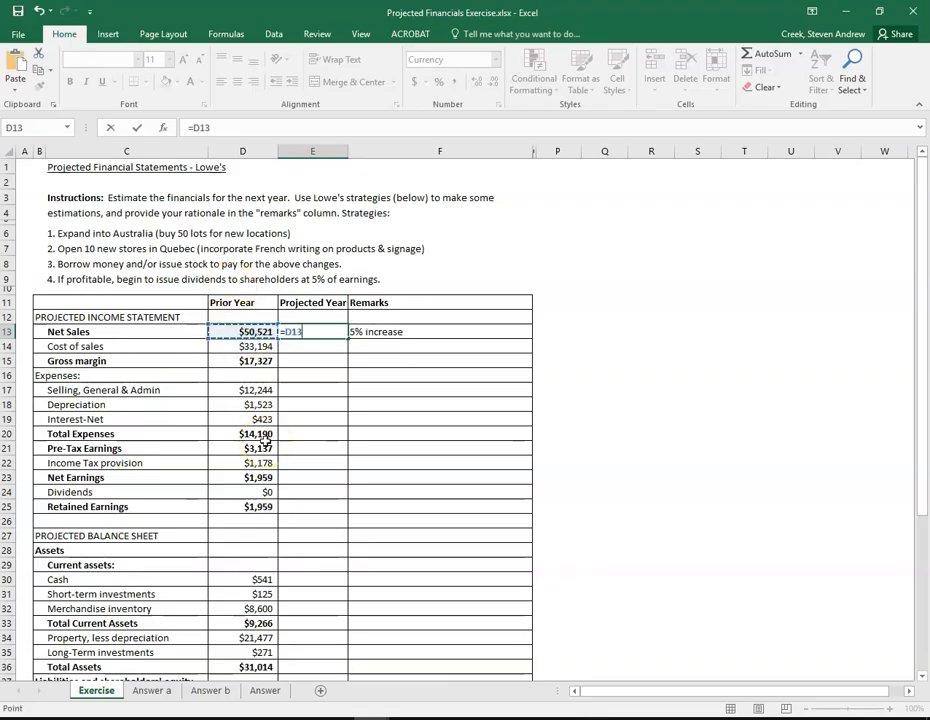
text(*)
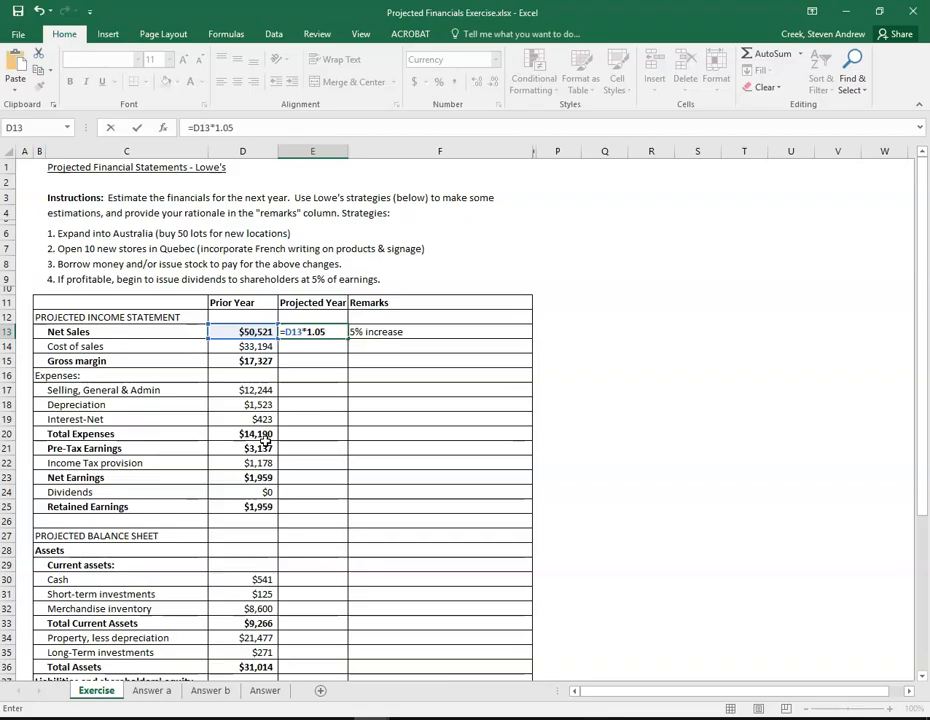
key(Return)
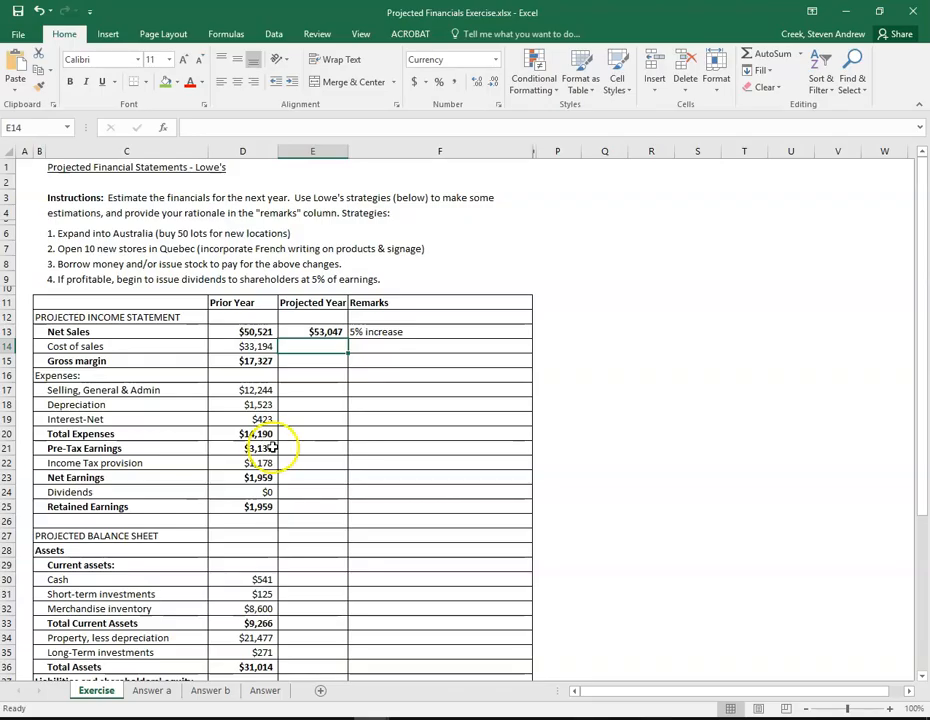
Enter the remark "% of sales method" for Cost of sales in F14.
click(378, 348)
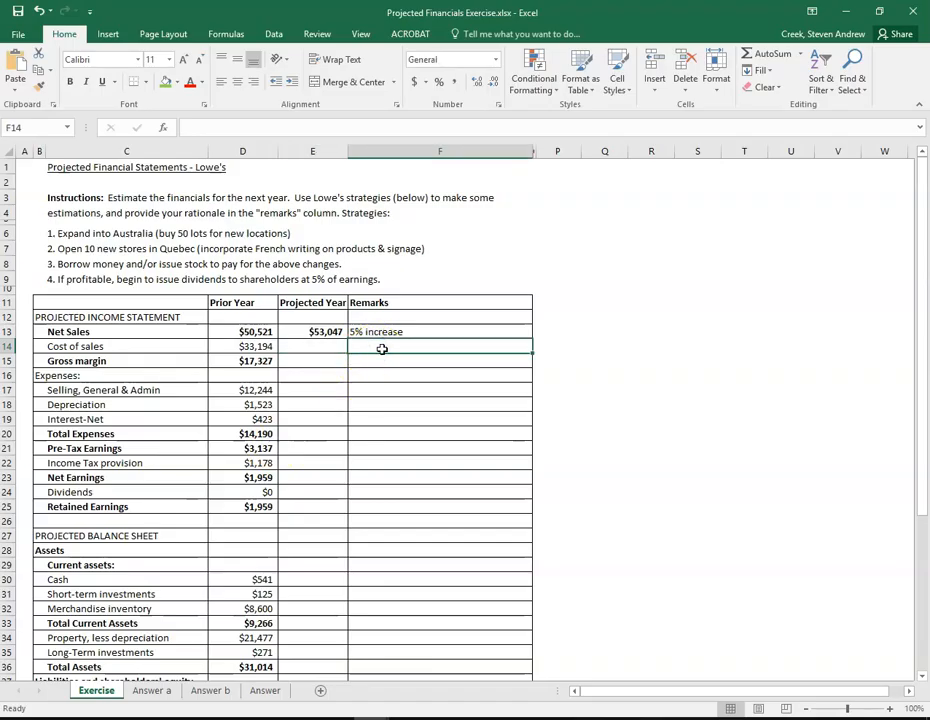
text(%)
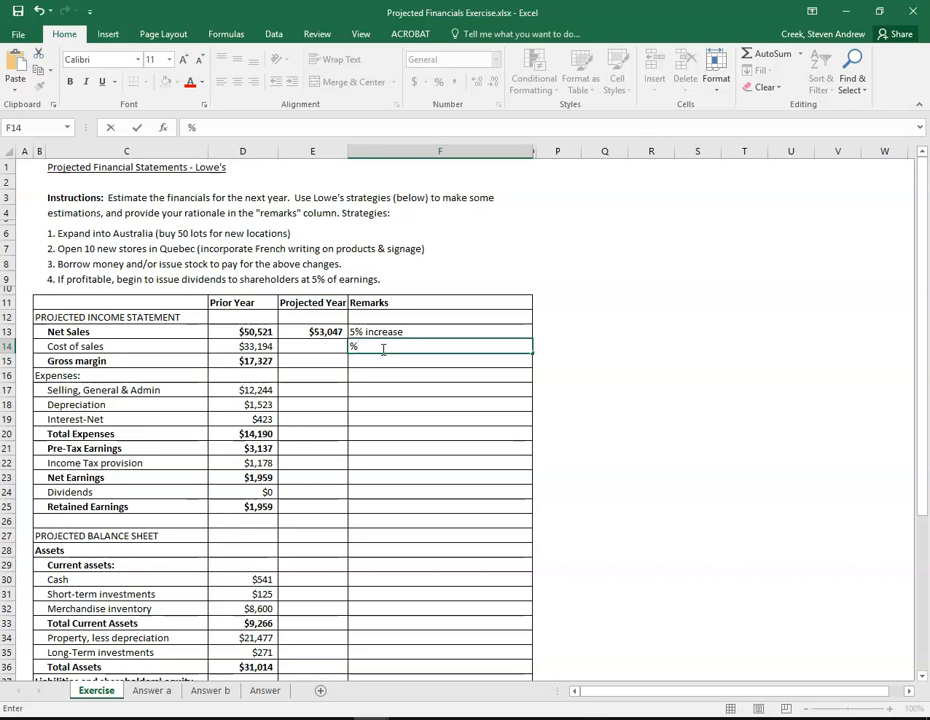
text( of sales meth)
key(Return)
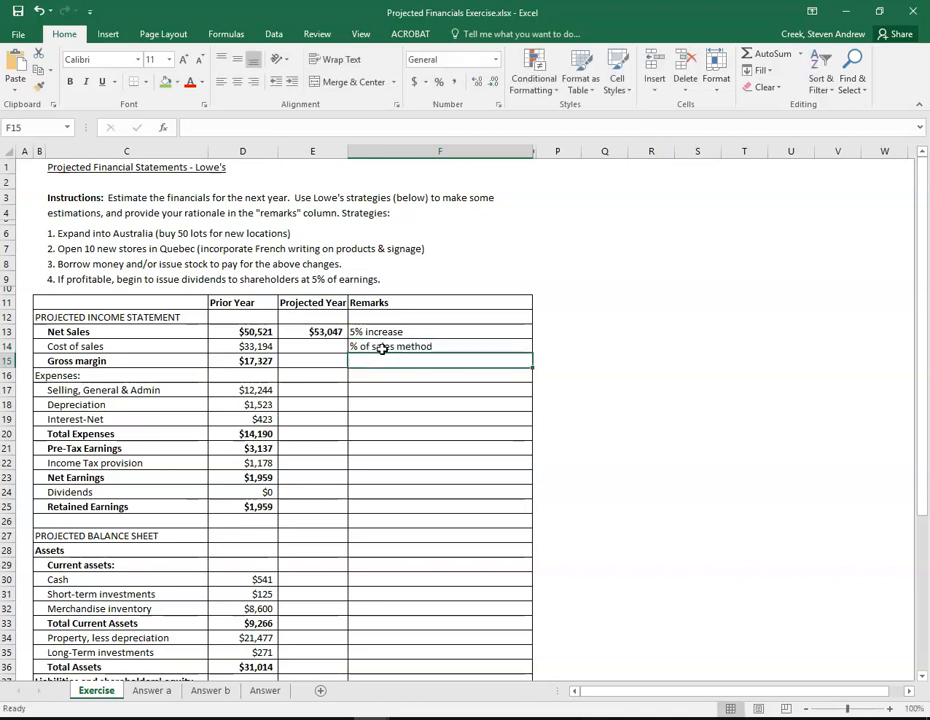
key(Up)
key(Left)
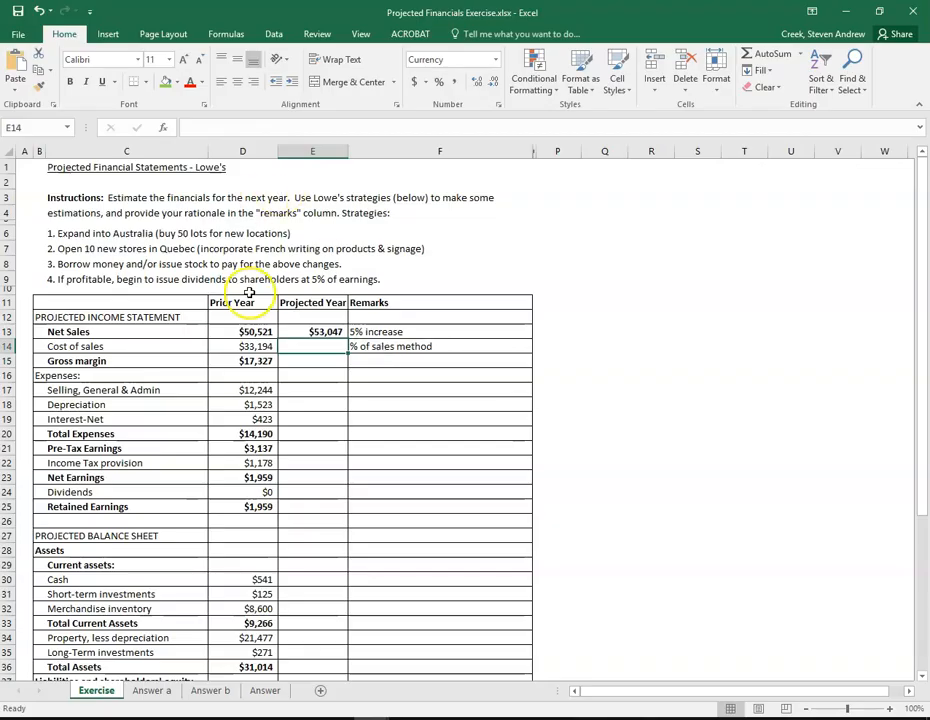
Calculate the prior-year ratio of Cost of sales to Net Sales in Q13 with =D14/D13.
click(247, 346)
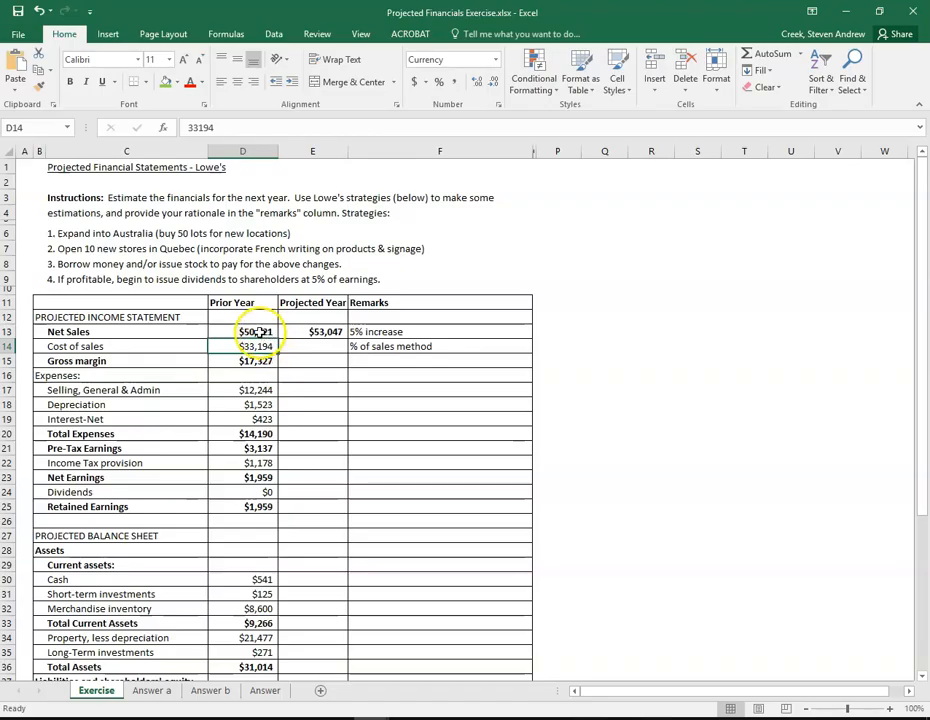
click(258, 333)
drag(604, 330, 601, 318)
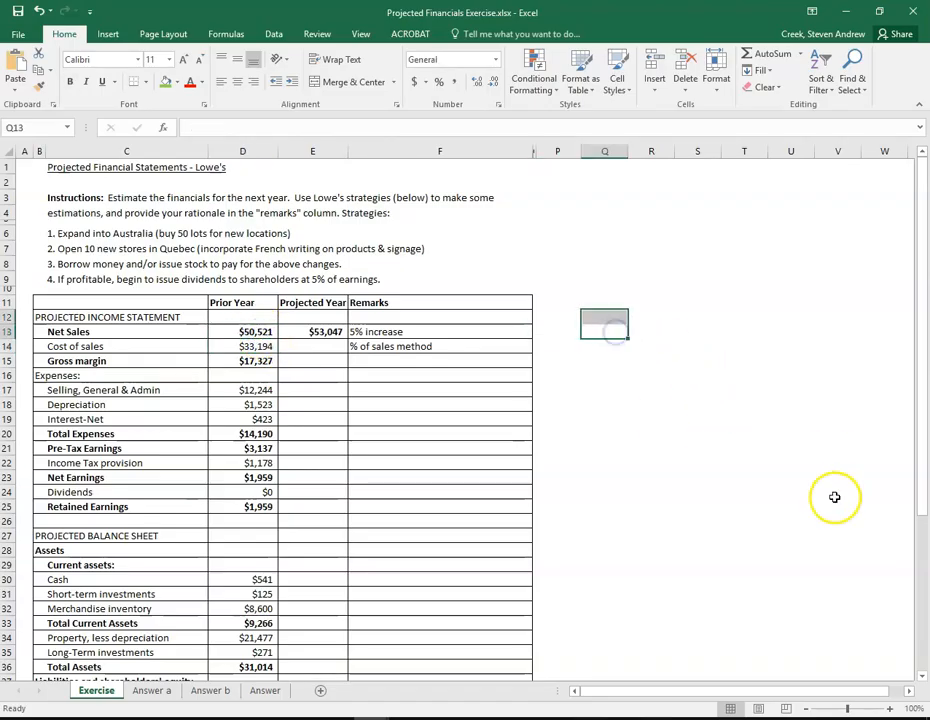
click(605, 331)
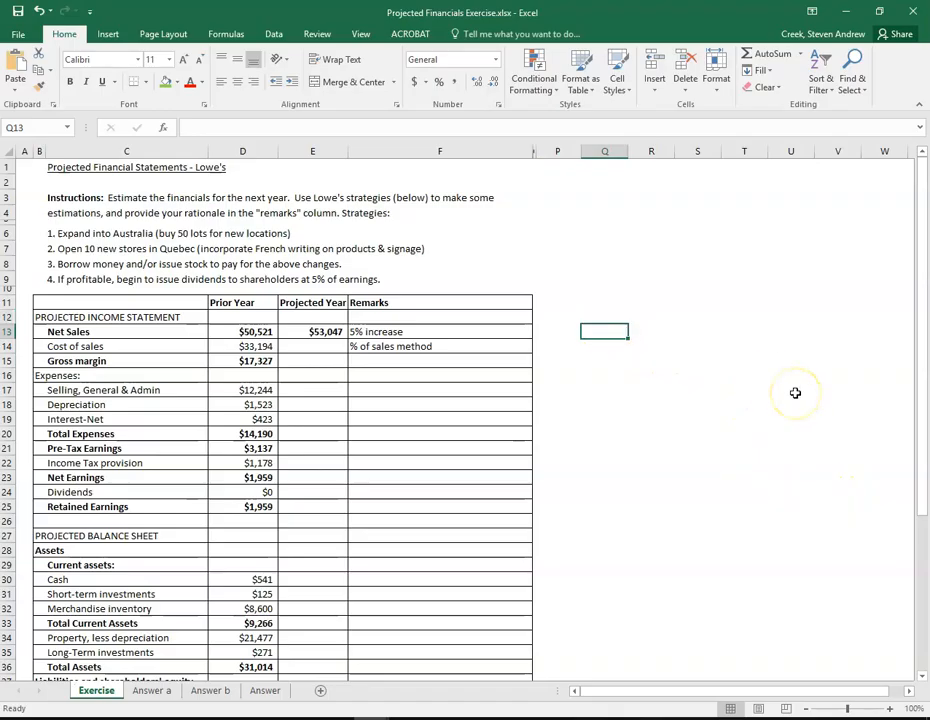
text(=)
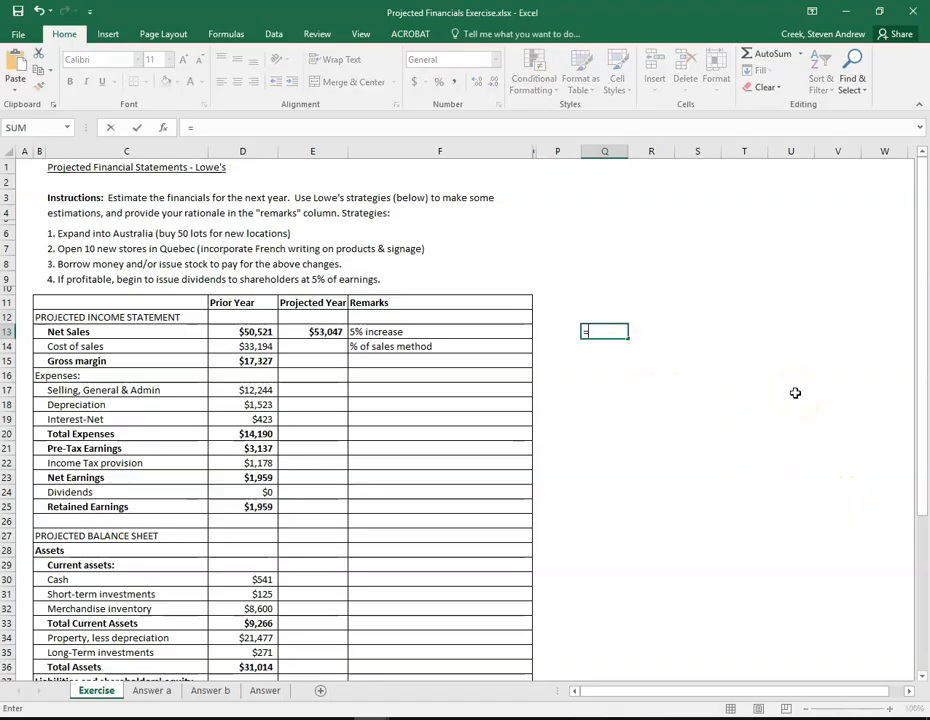
click(267, 347)
text(/)
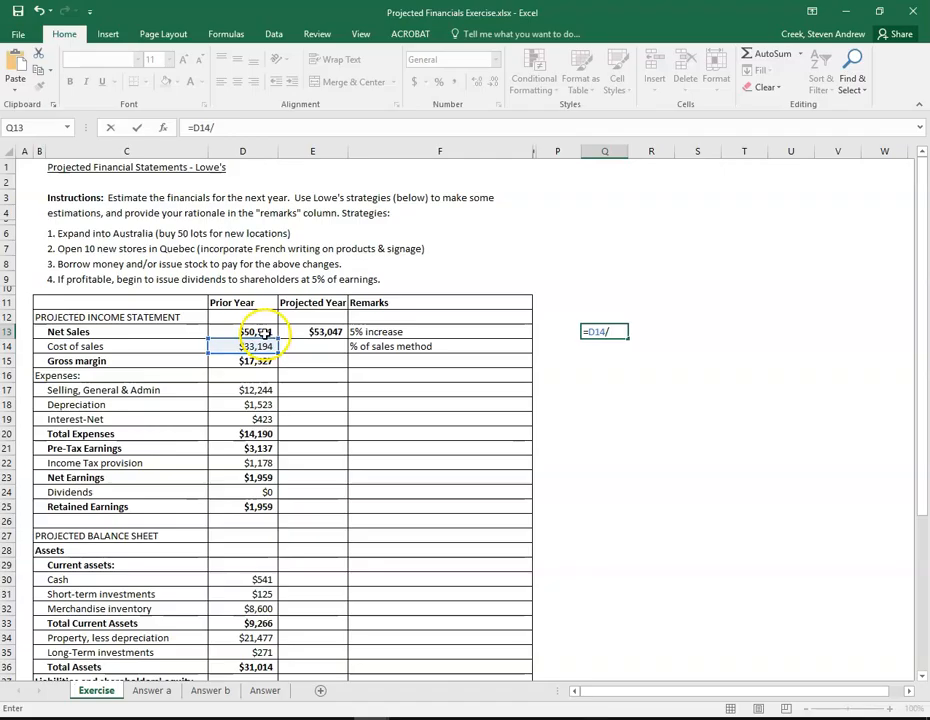
click(265, 330)
key(Return)
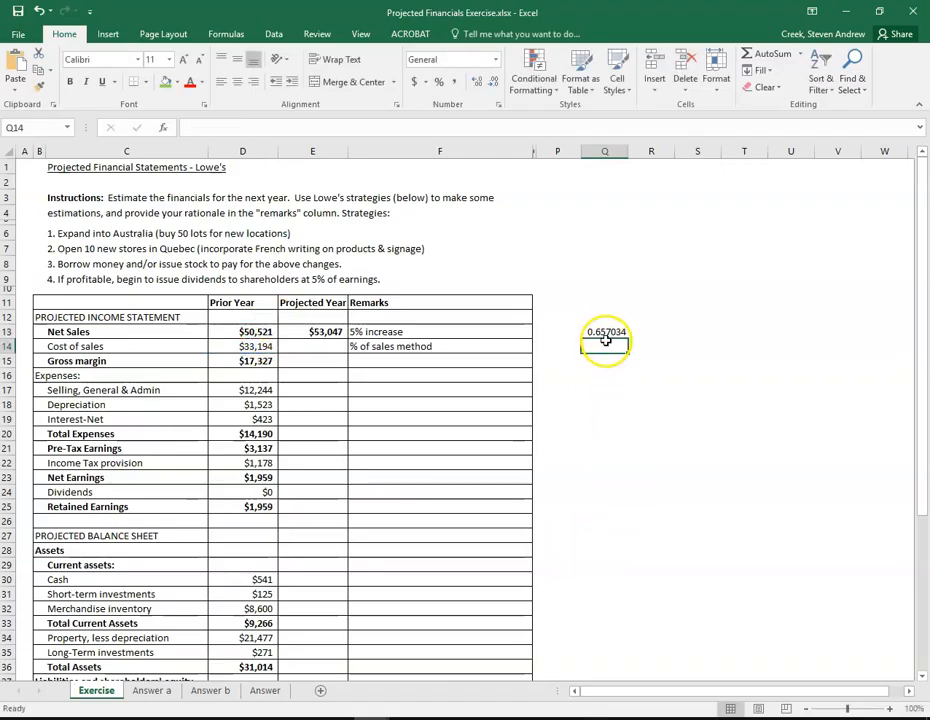
Calculate projected Cost of sales in E14 by multiplying the ratio in Q13 by projected Net Sales in E13.
click(322, 346)
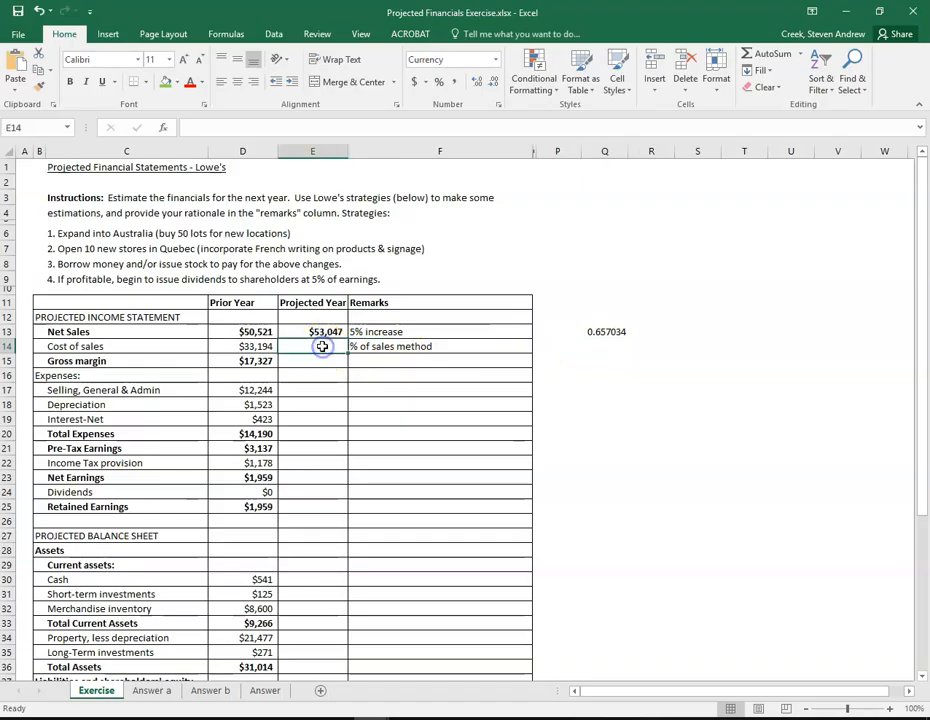
text(=)
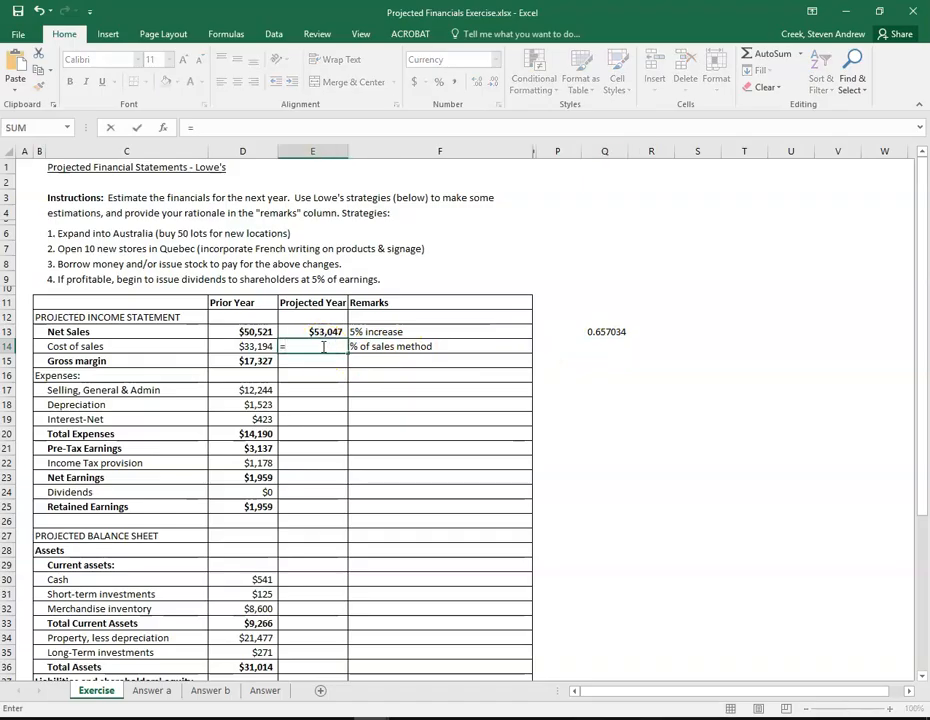
click(600, 331)
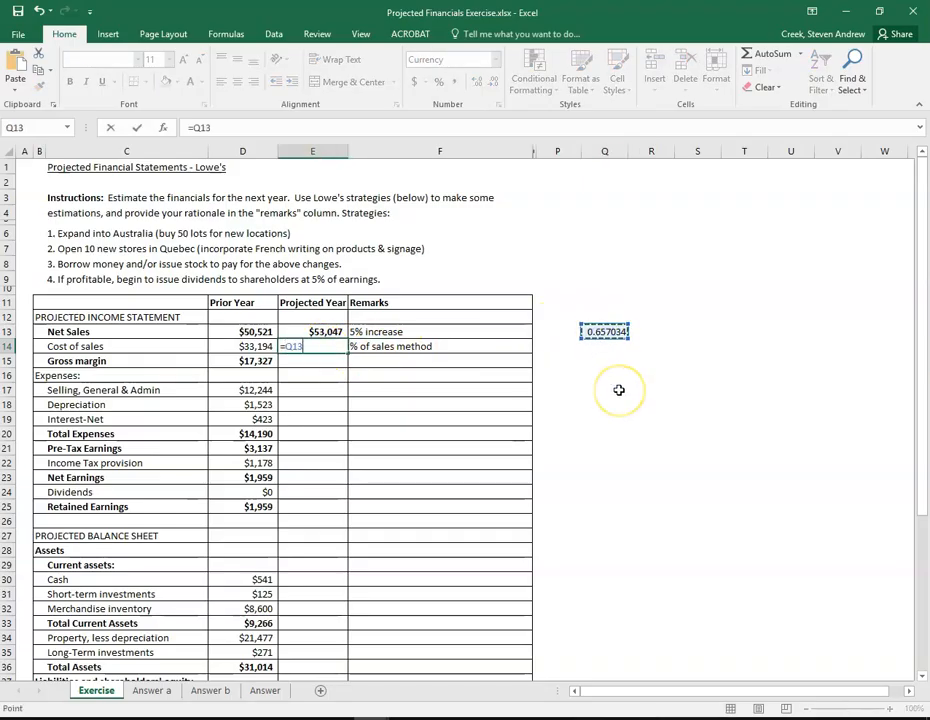
text(*)
click(326, 331)
key(Return)
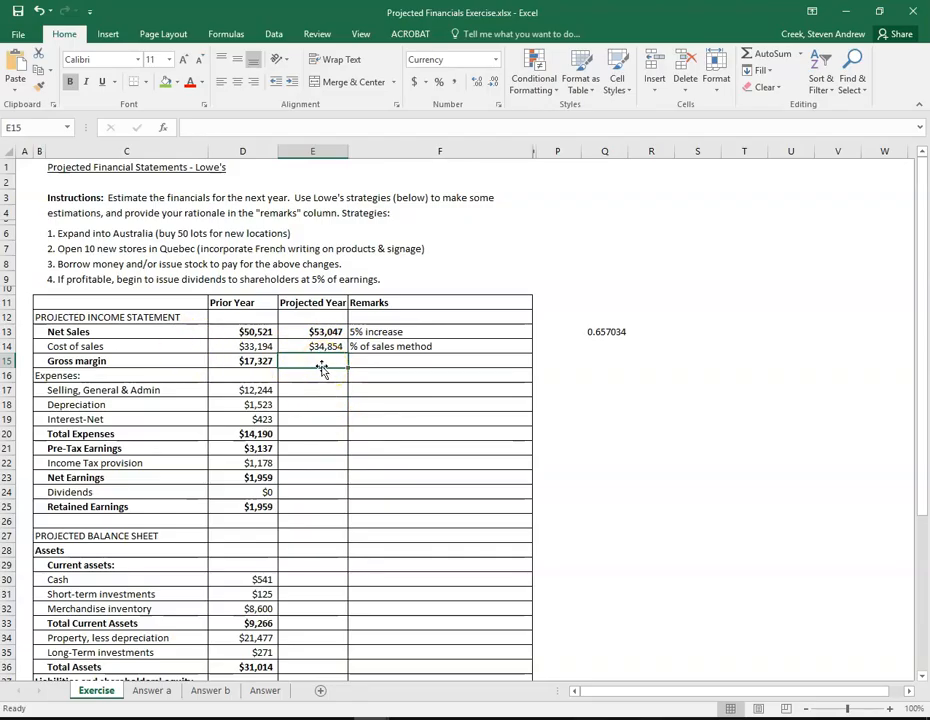
Calculate projected Gross margin in E15 as projected Net Sales minus projected Cost of sales, =E13-E14.
text(=)
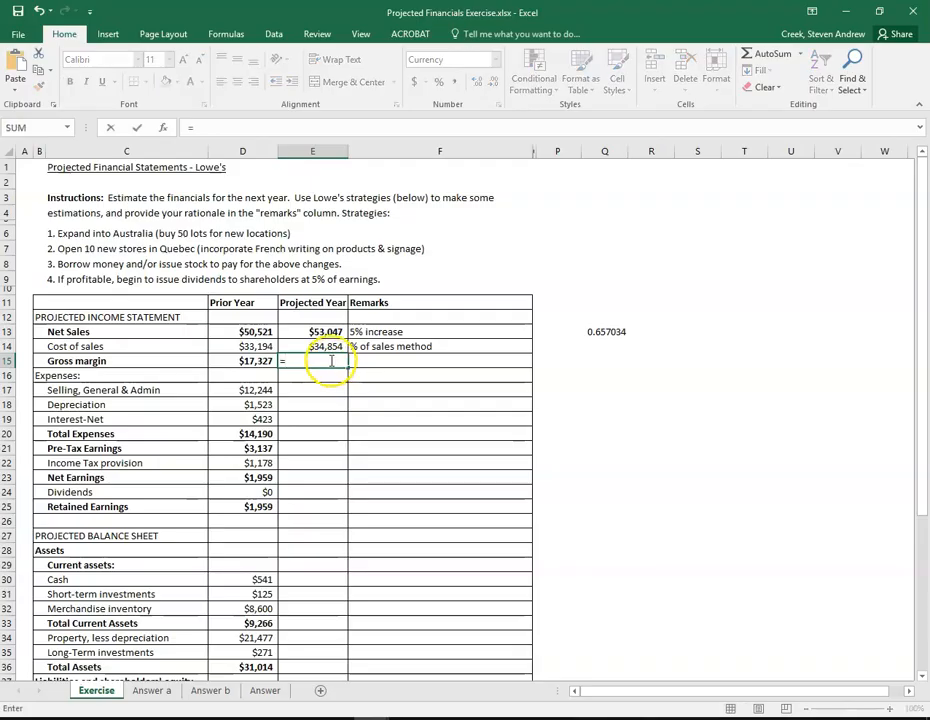
click(322, 331)
text(-)
click(322, 346)
key(Return)
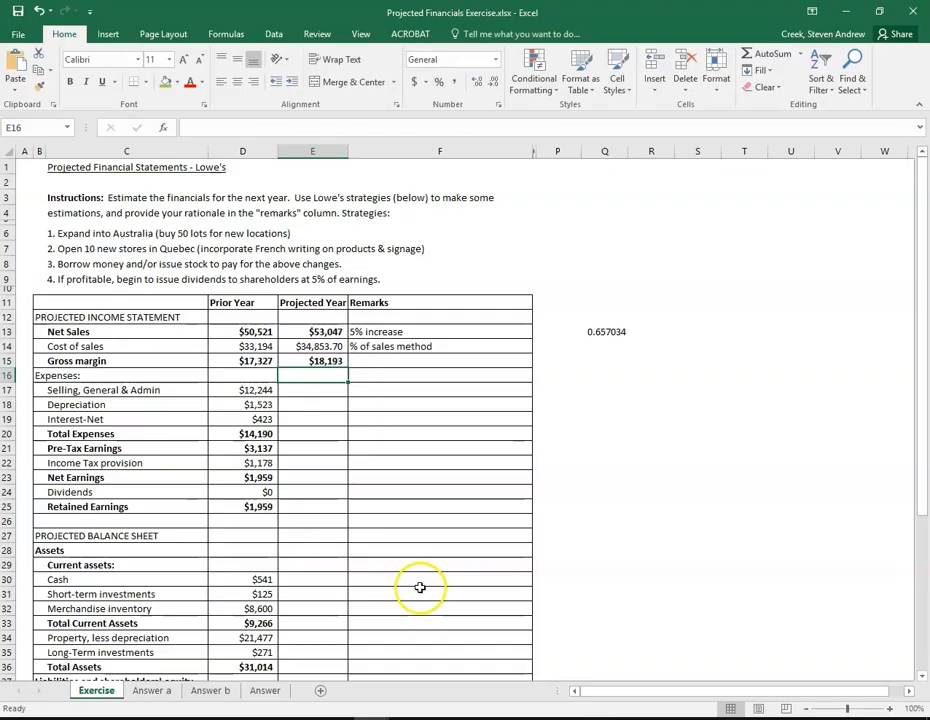
Enter the remark "6% increase due to new signs" in F15.
click(128, 391)
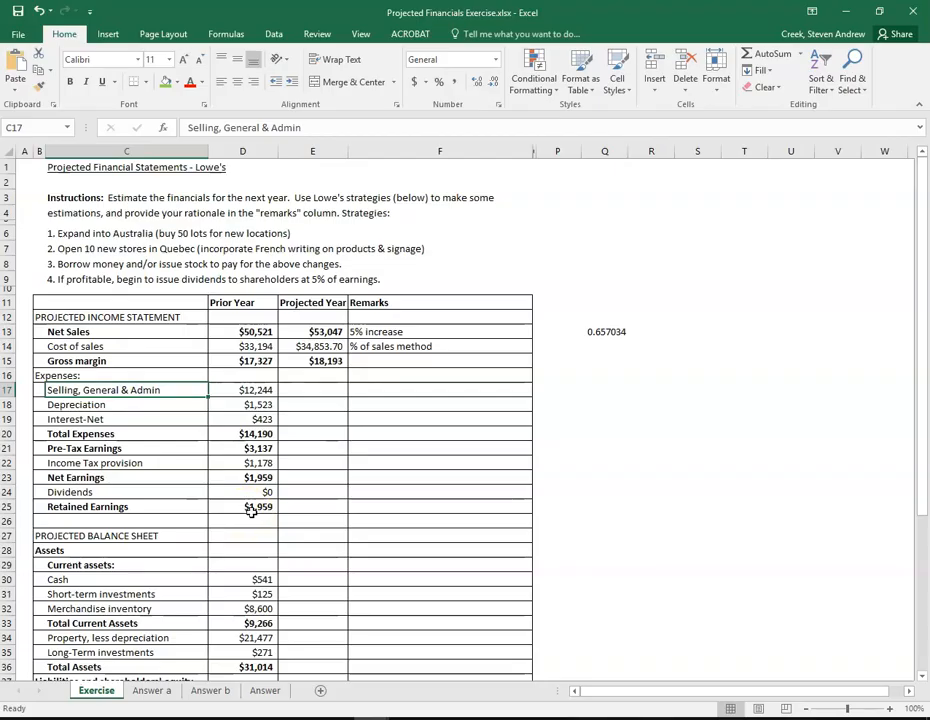
click(302, 248)
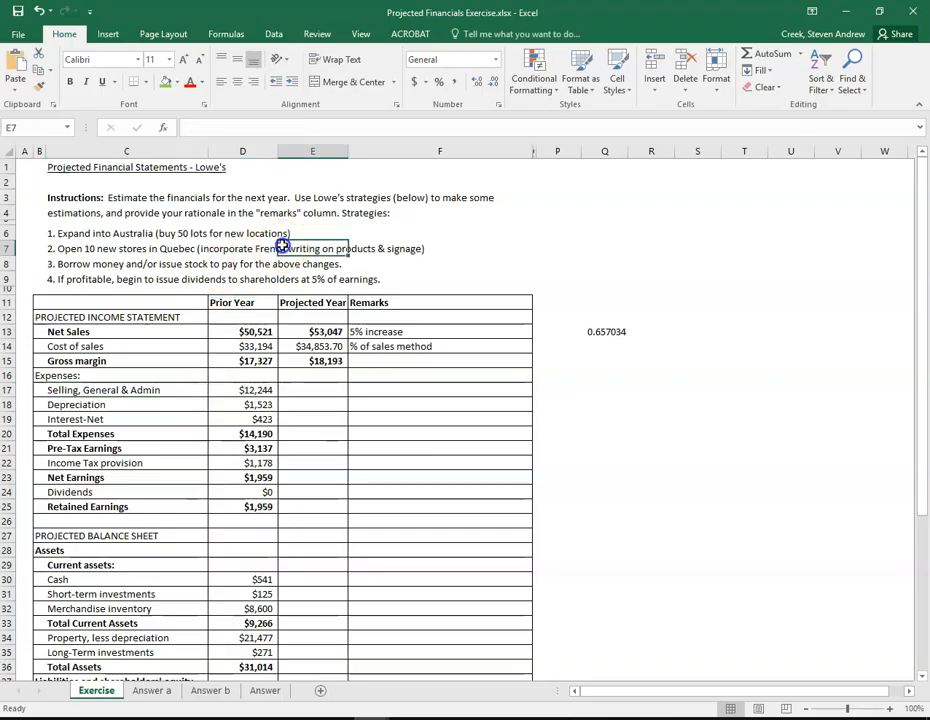
click(12, 248)
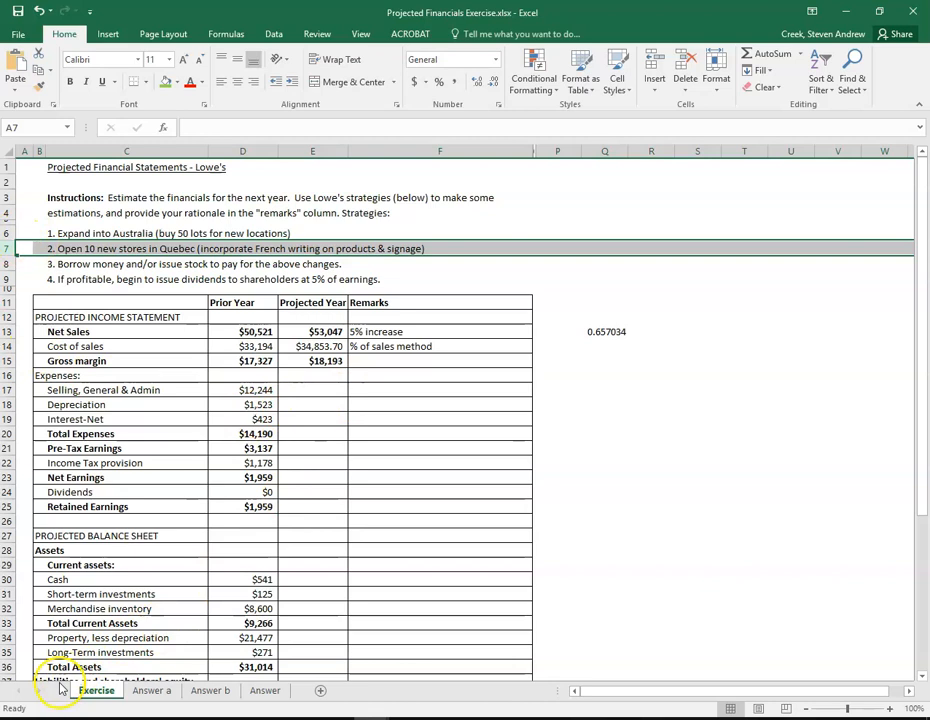
click(384, 363)
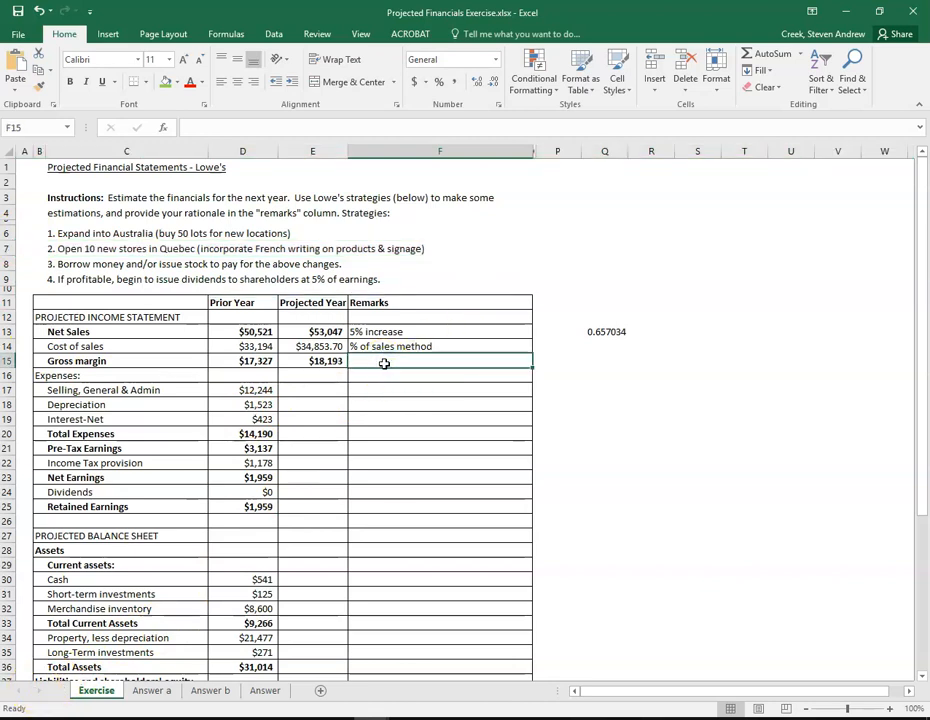
text(6% increase)
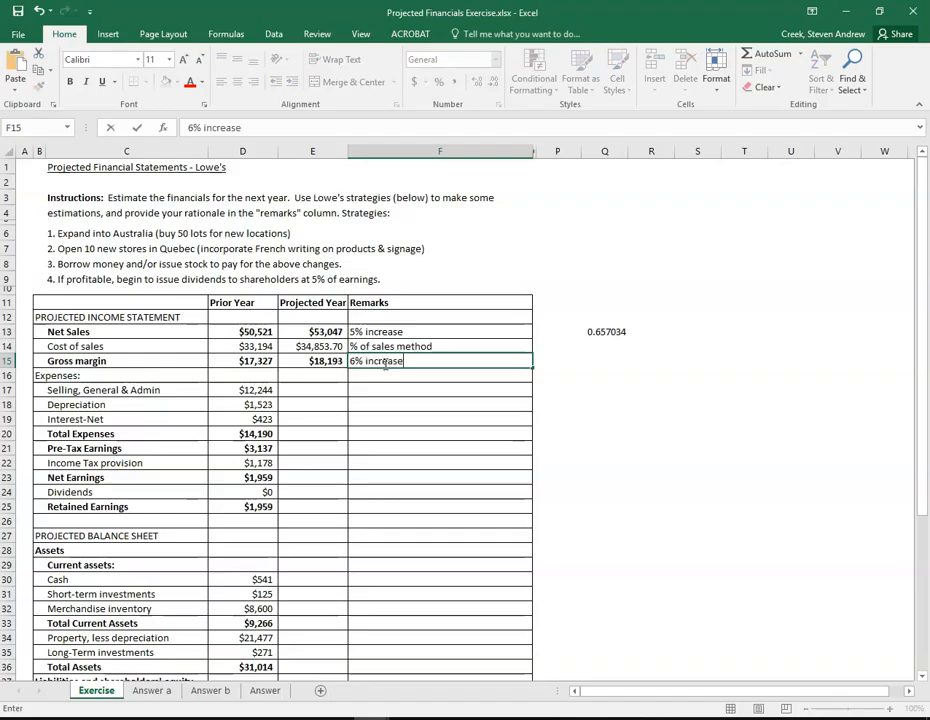
text( due to new signs)
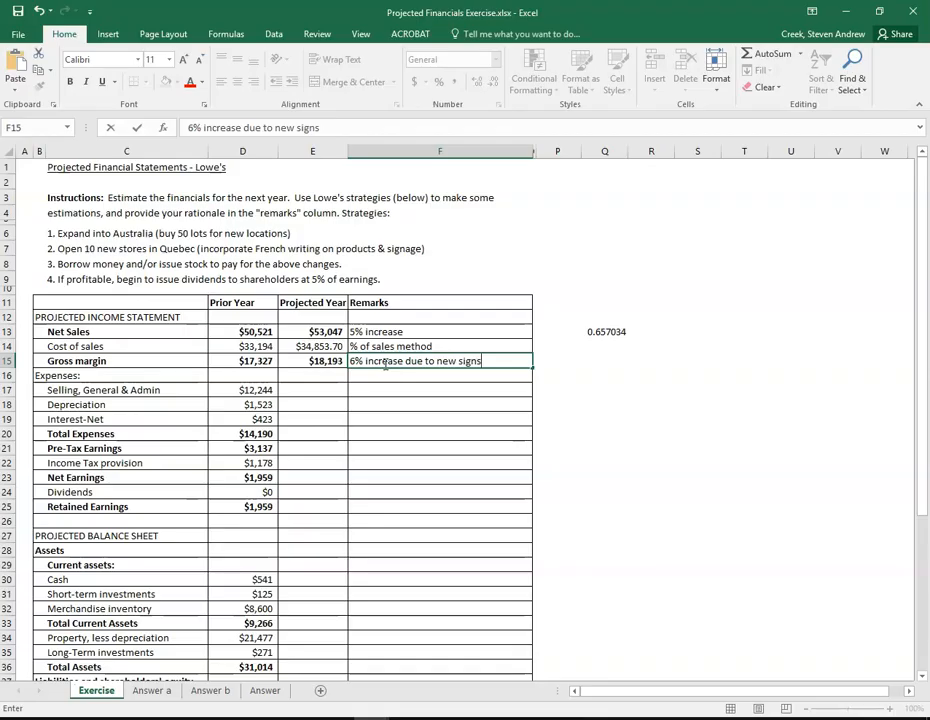
key(ctrl+Return)
Move the remark from F15 to F17, the Selling, General & Admin row.
key(ctrl+c)
key(Down)
key(Down)
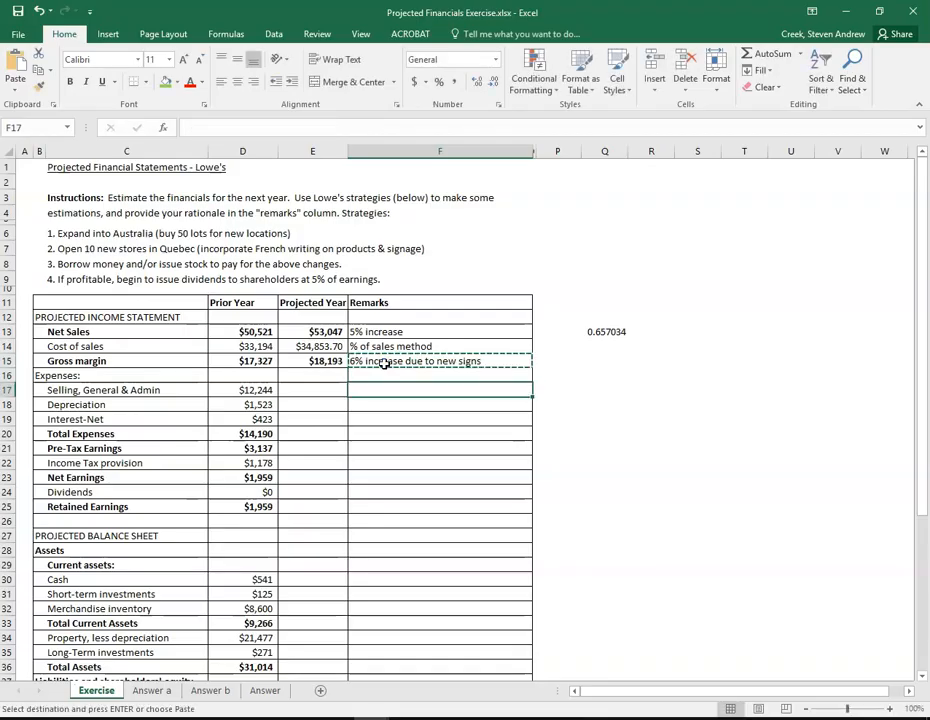
key(ctrl+v)
Calculate projected Selling, General & Admin in E17 as a 6% increase over the prior year, =D17*1.06.
key(Left)
key(Left)
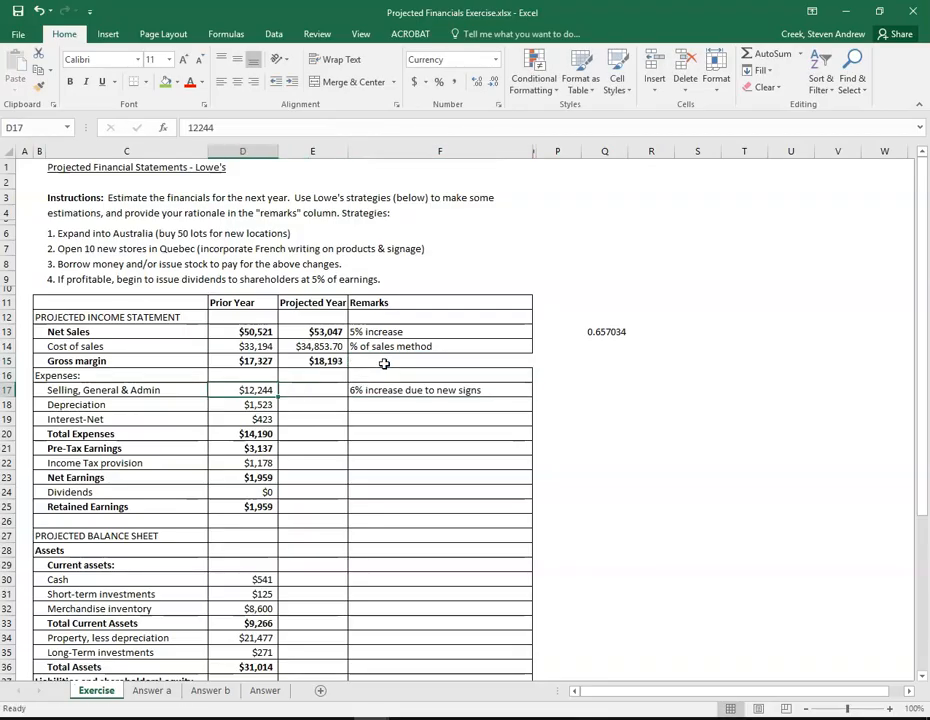
key(Right)
text(=)
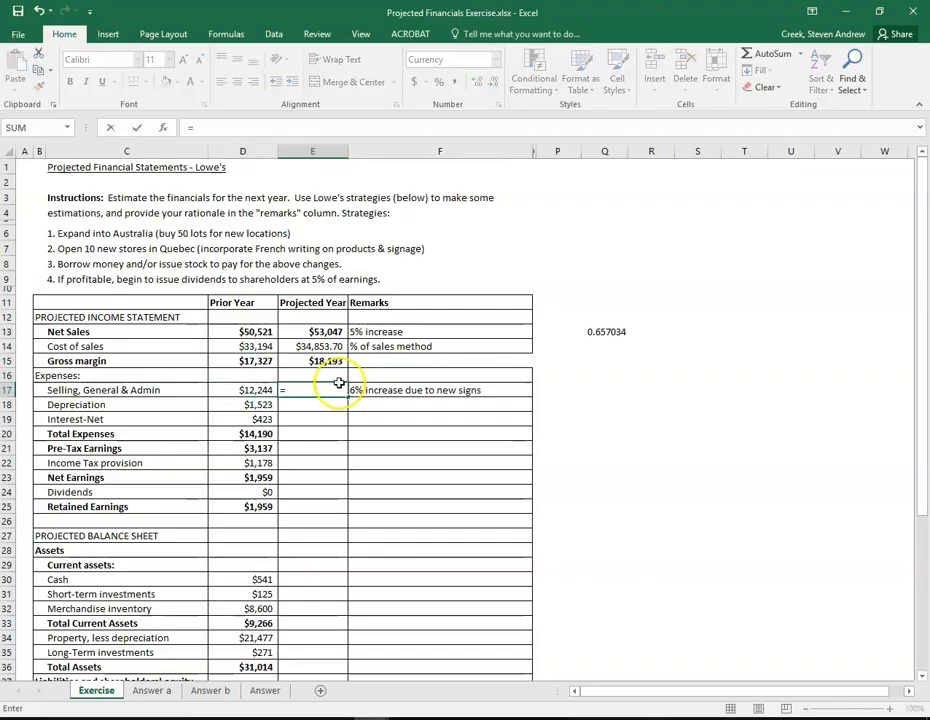
click(226, 394)
text(*1.06)
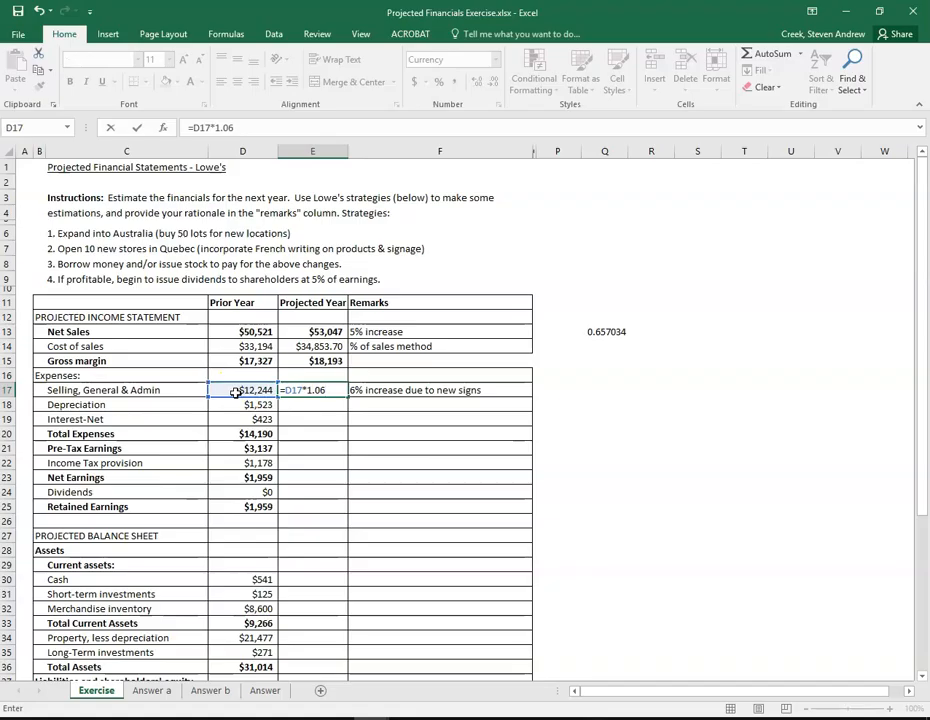
key(Return)
Calculate the prior-year ratio of Depreciation to Selling, General & Admin in E18 with =(D18/D17).
click(427, 570)
click(322, 404)
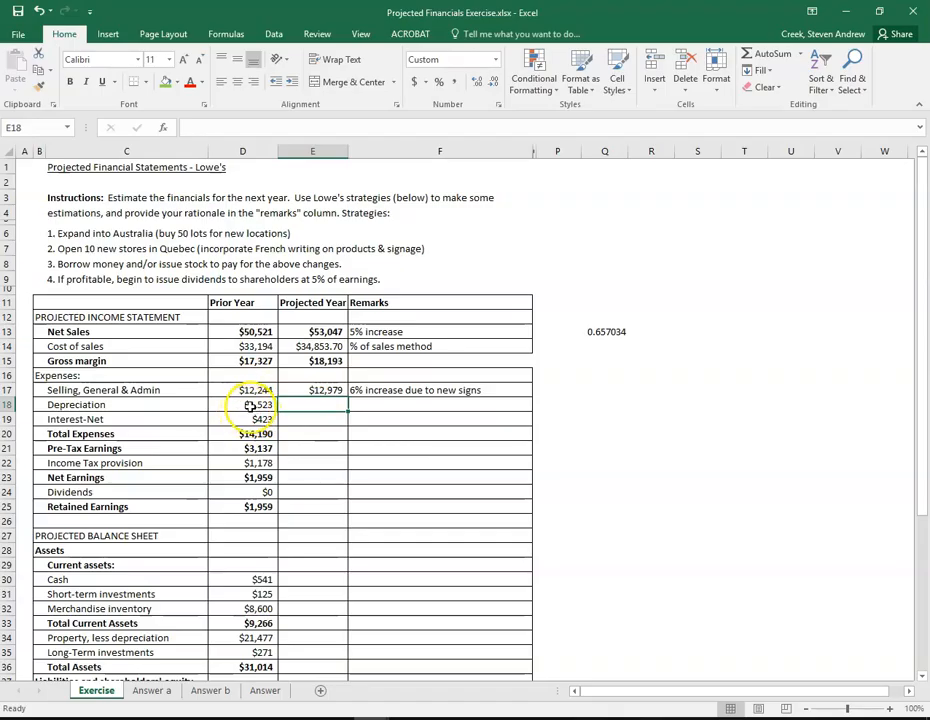
click(249, 406)
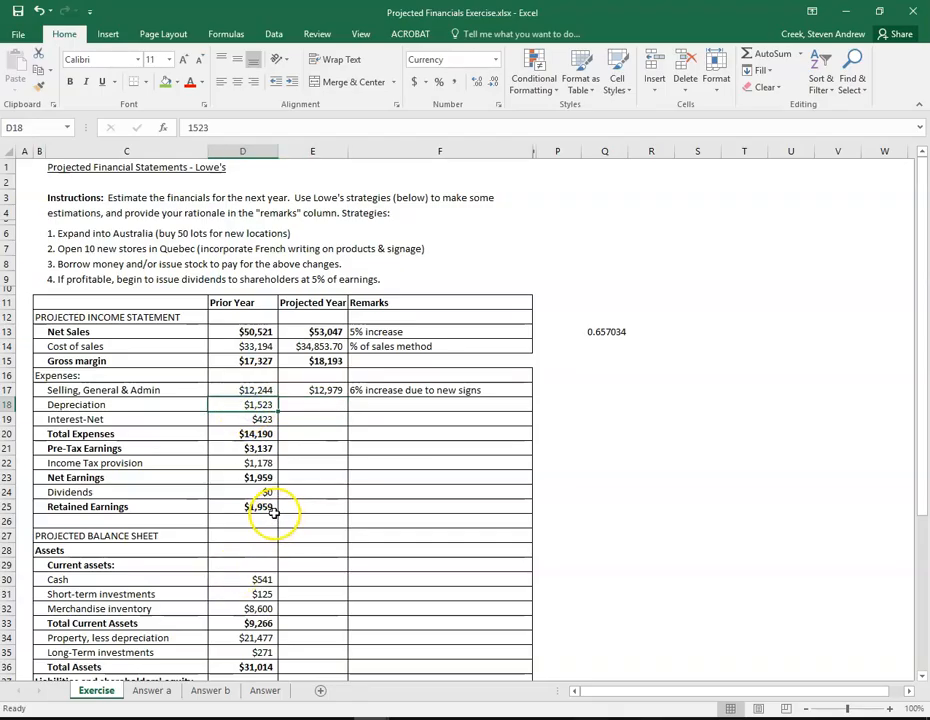
click(241, 390)
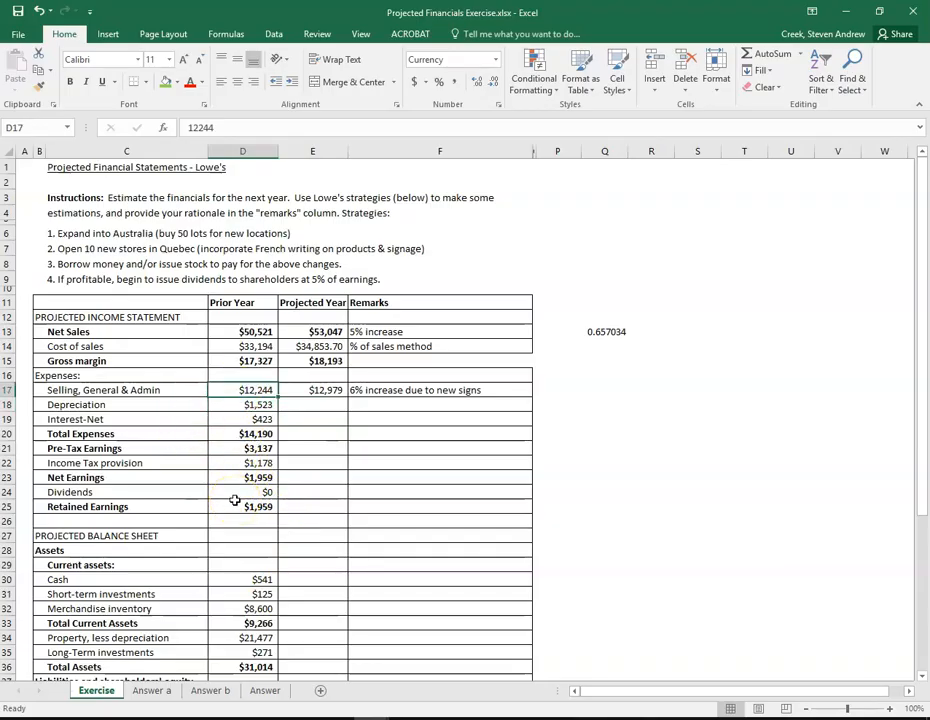
click(293, 404)
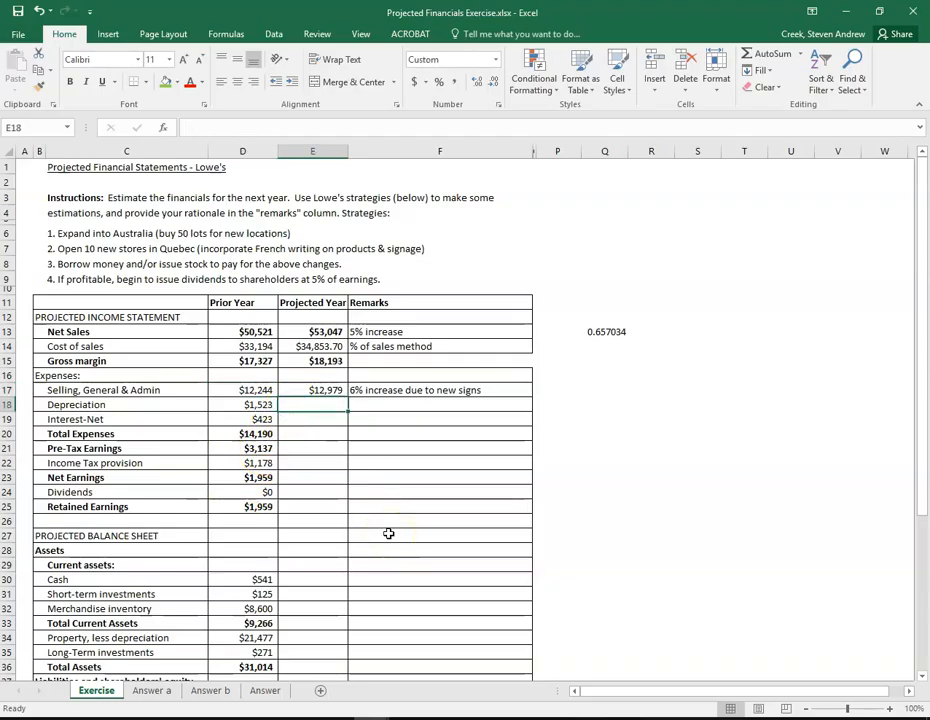
text(=()
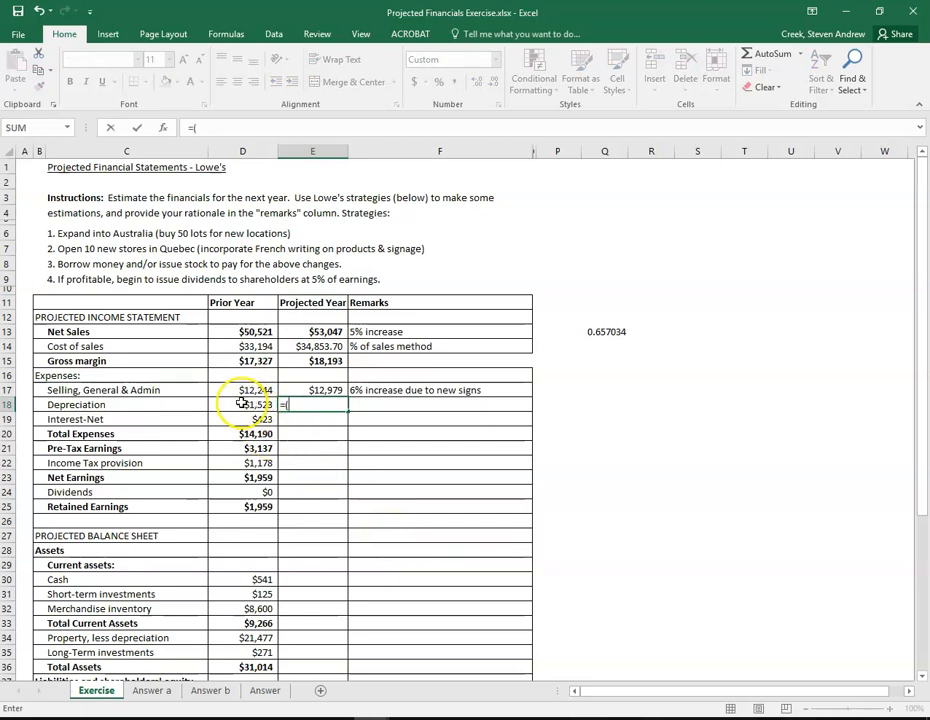
click(251, 404)
text(/)
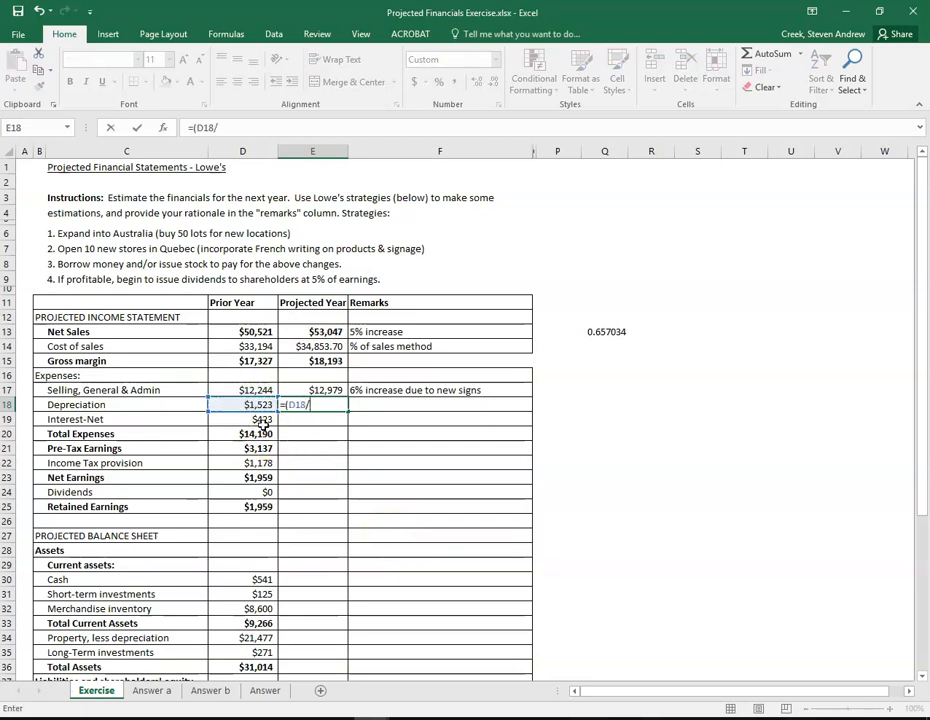
click(246, 388)
text())
key(Return)
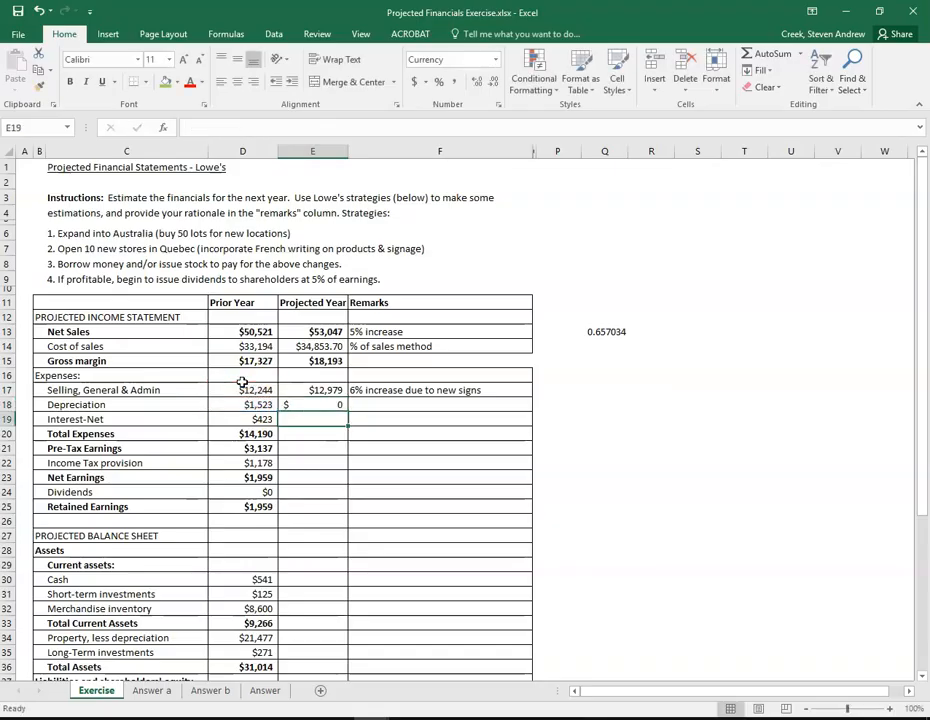
Show the ratio in E18 as a percentage.
click(300, 404)
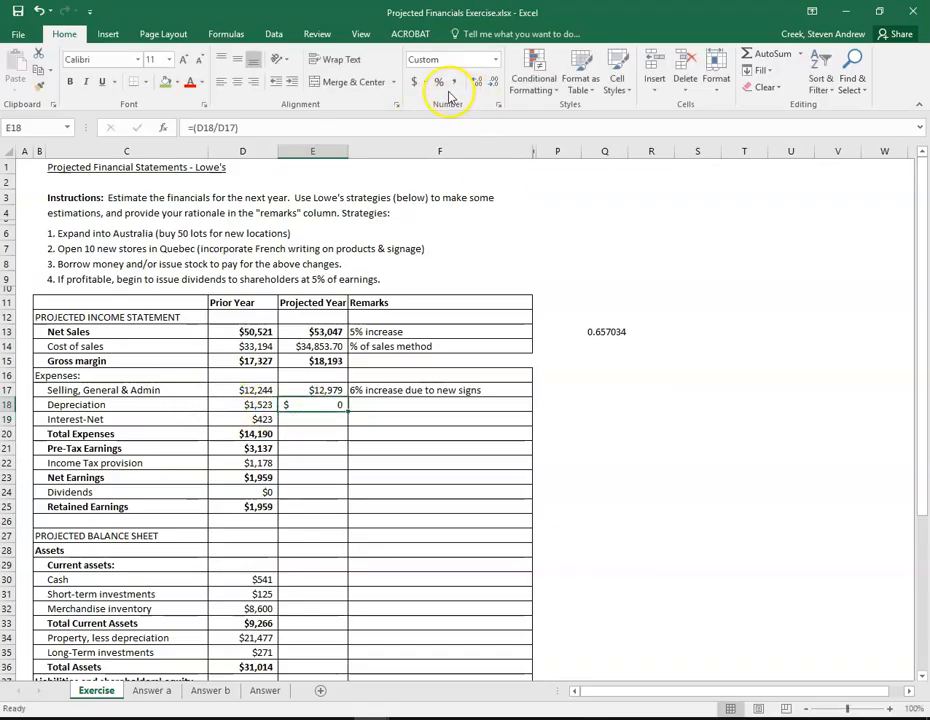
click(478, 84)
click(478, 84)
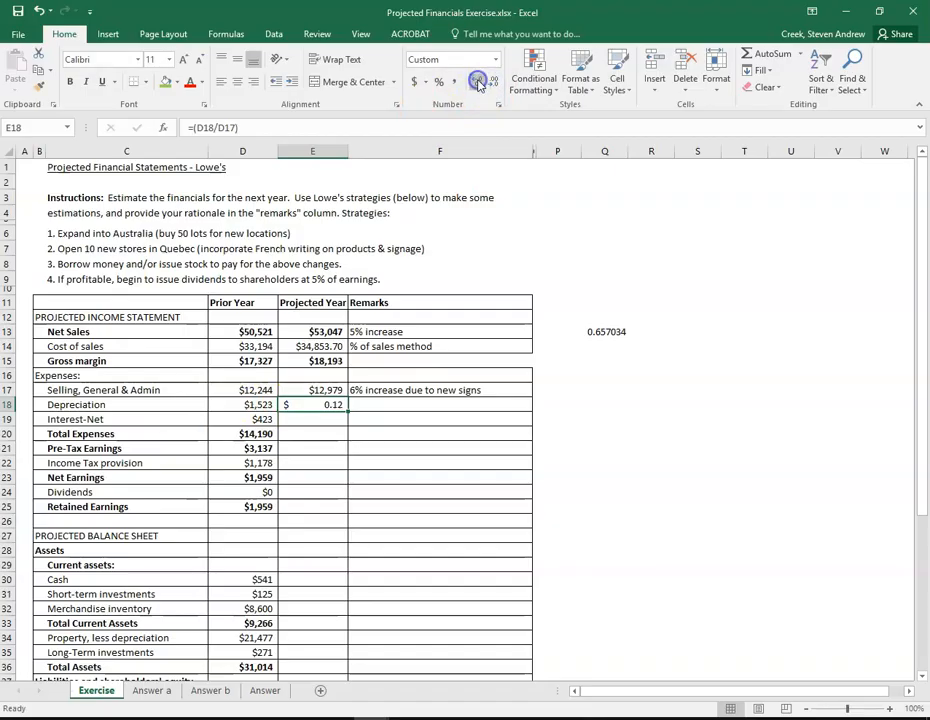
click(438, 82)
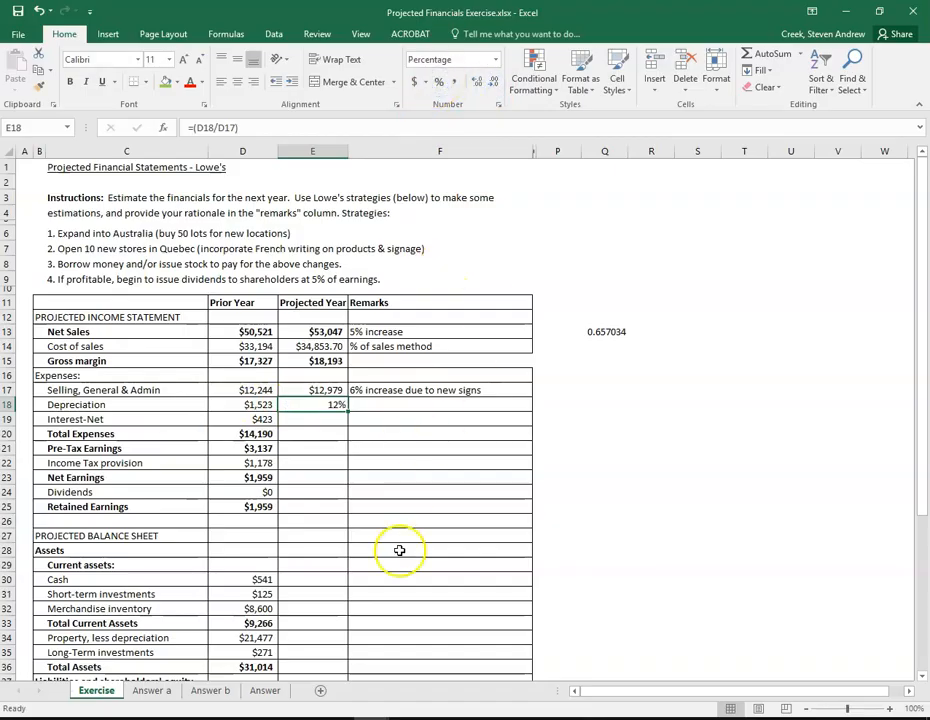
Extend the Depreciation formula in E18 by multiplying the ratio by projected Selling, General & Admin, =(D18/D17)*E17.
click(233, 125)
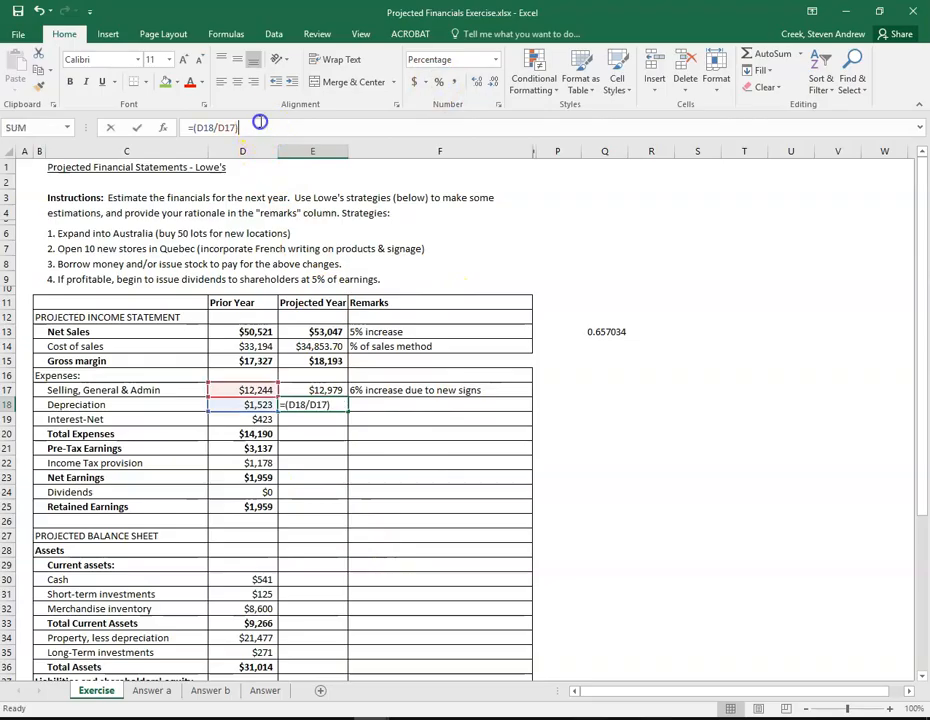
text(*)
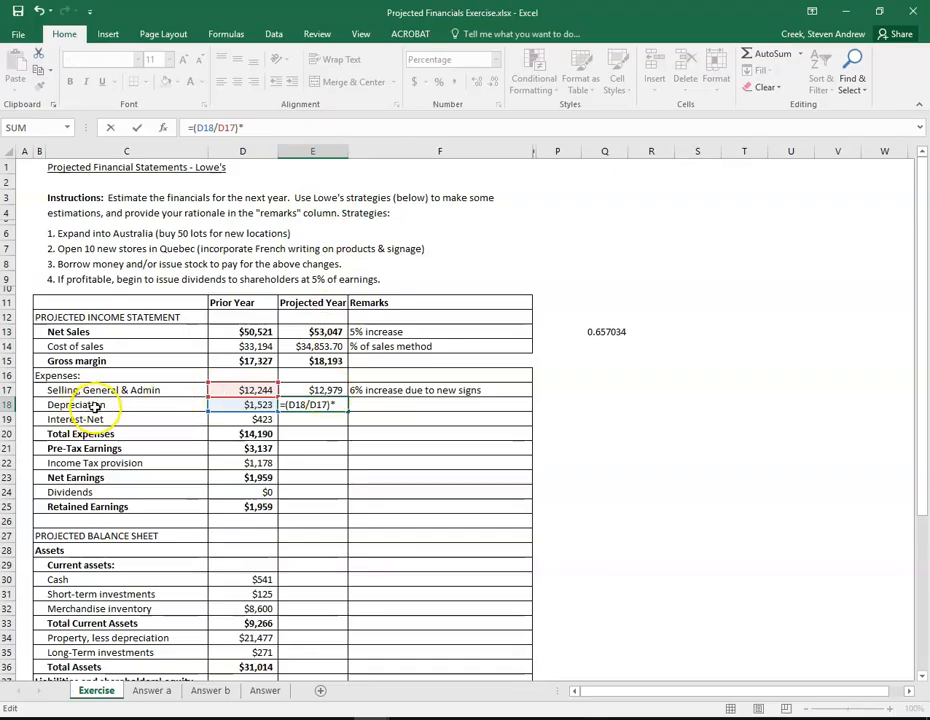
click(308, 390)
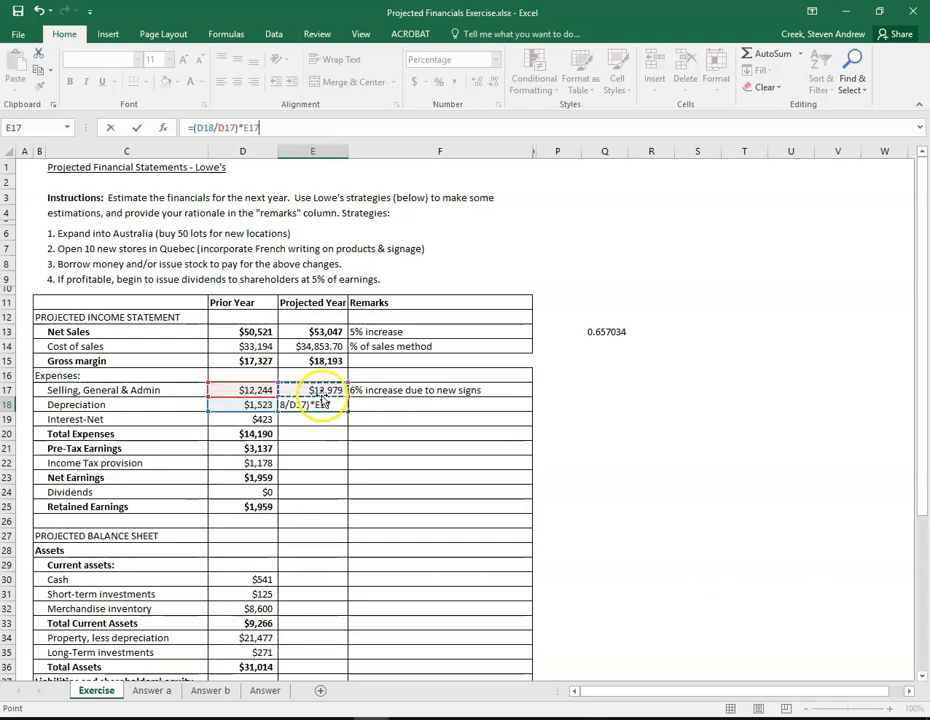
key(Return)
Format projected Depreciation in E18 as dollar accounting with no decimal places.
click(322, 405)
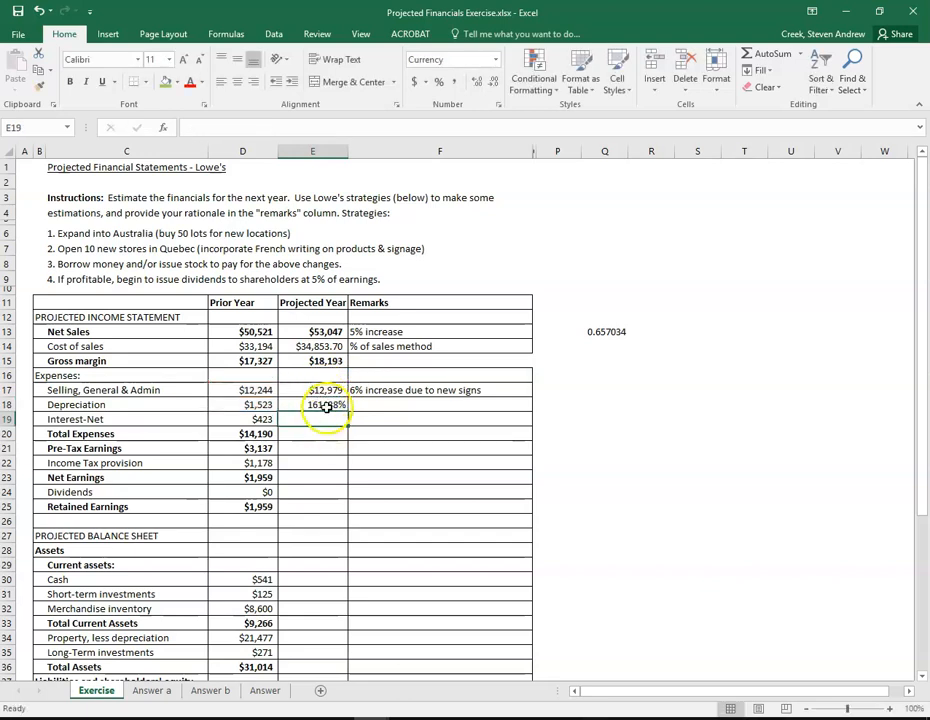
click(415, 83)
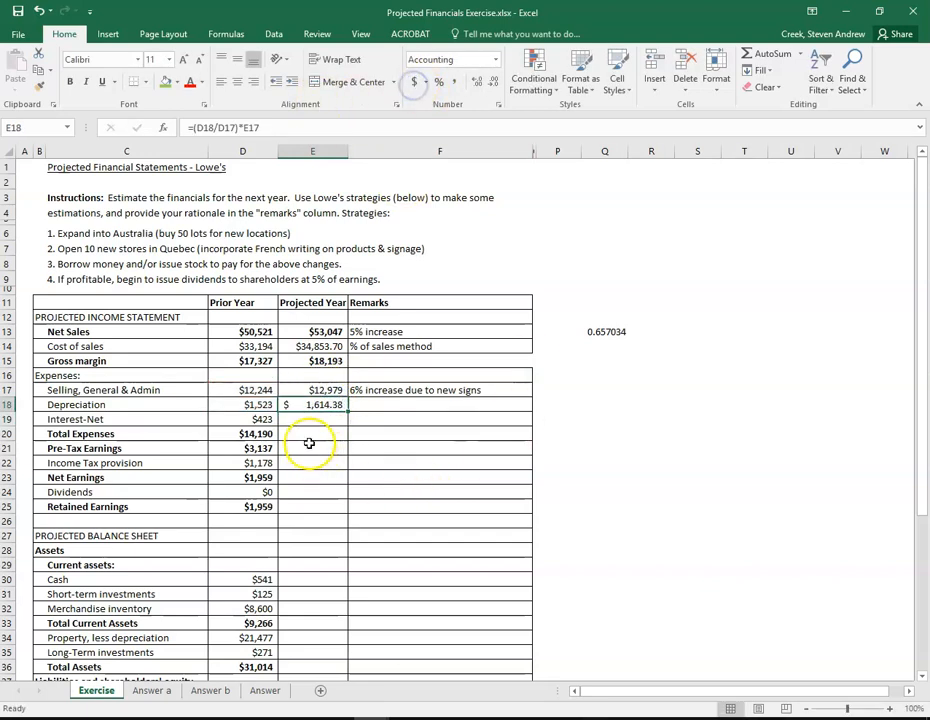
click(497, 81)
click(497, 81)
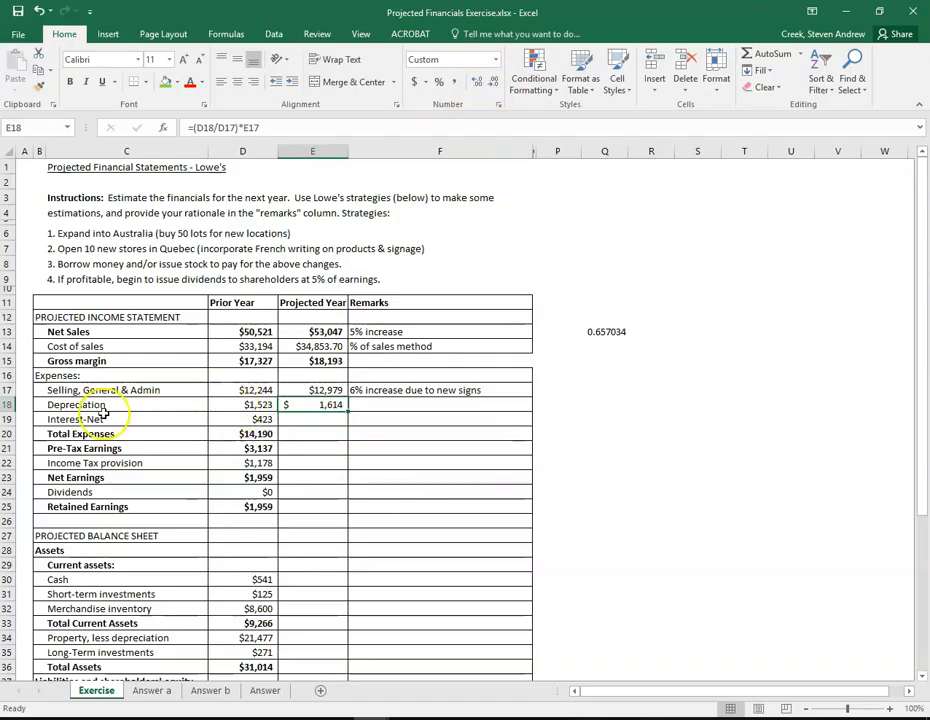
Enter the remark "5% increase" for Interest-Net in F19.
click(366, 404)
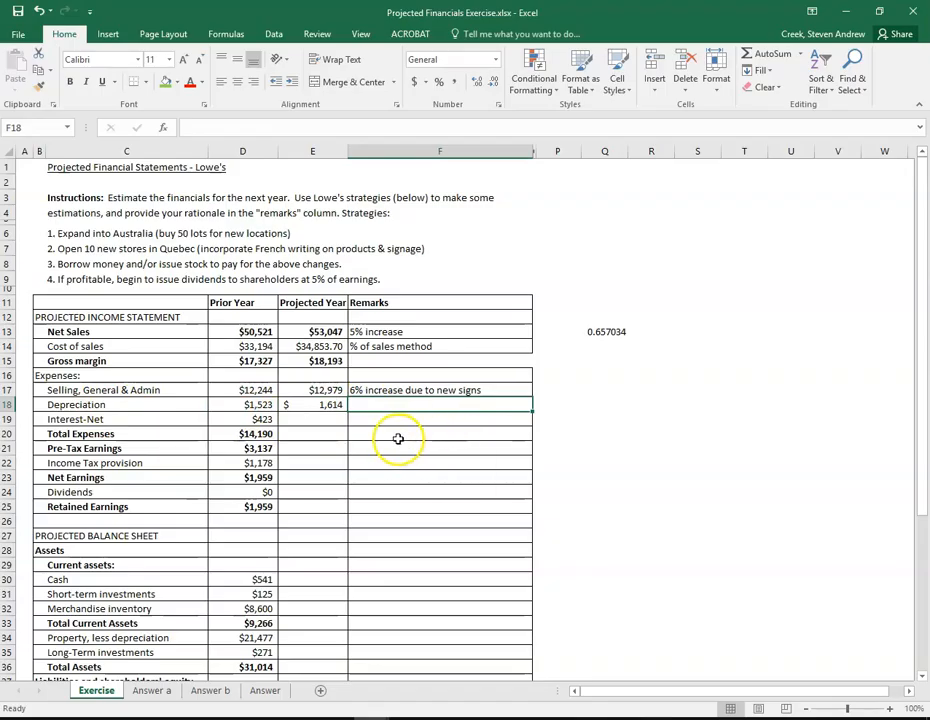
click(379, 419)
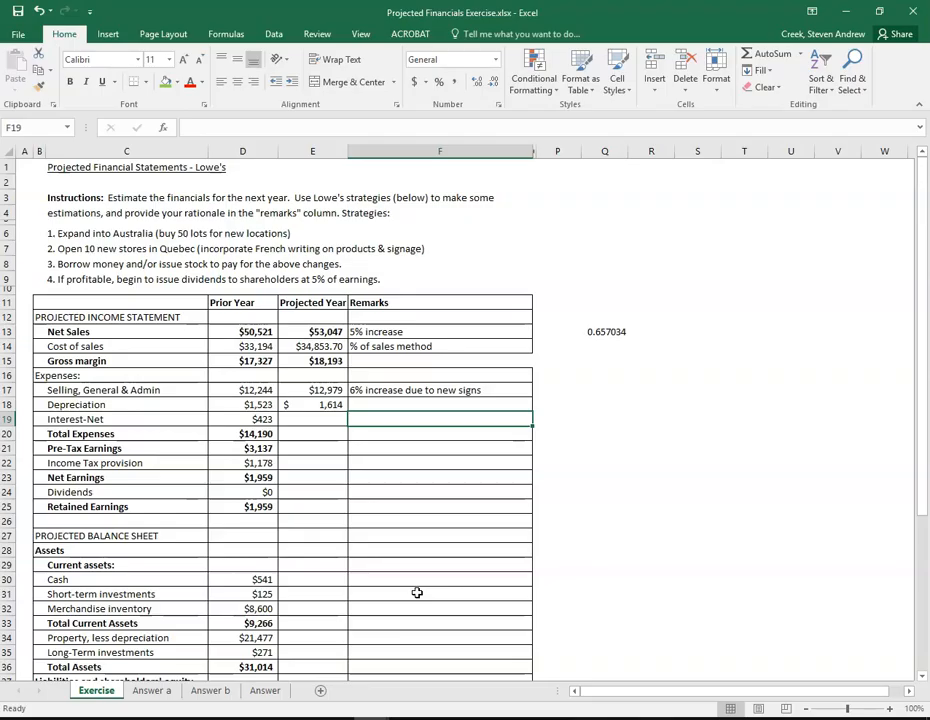
text(5% incre)
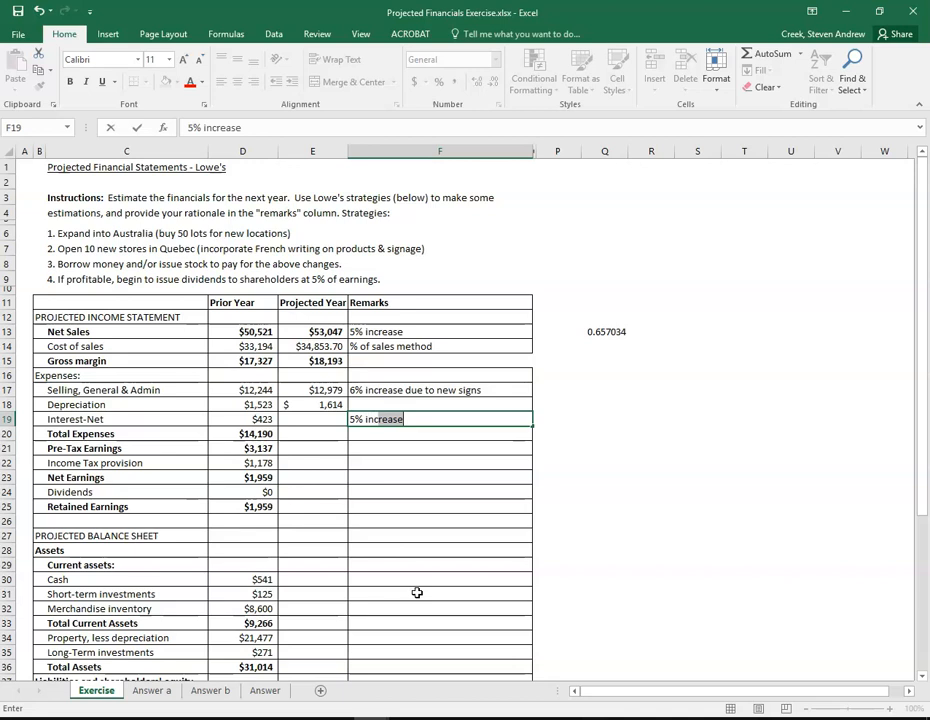
key(Return)
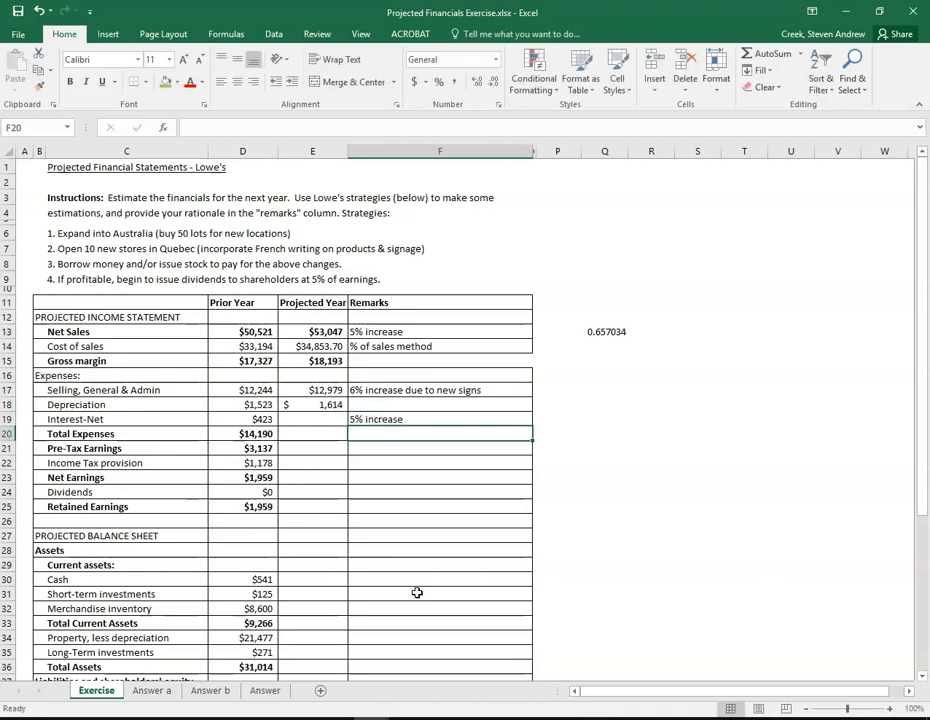
Calculate projected Interest-Net in E19 as a 5% increase over the prior year, =D19*1.05.
key(Up)
key(Left)
text(=)
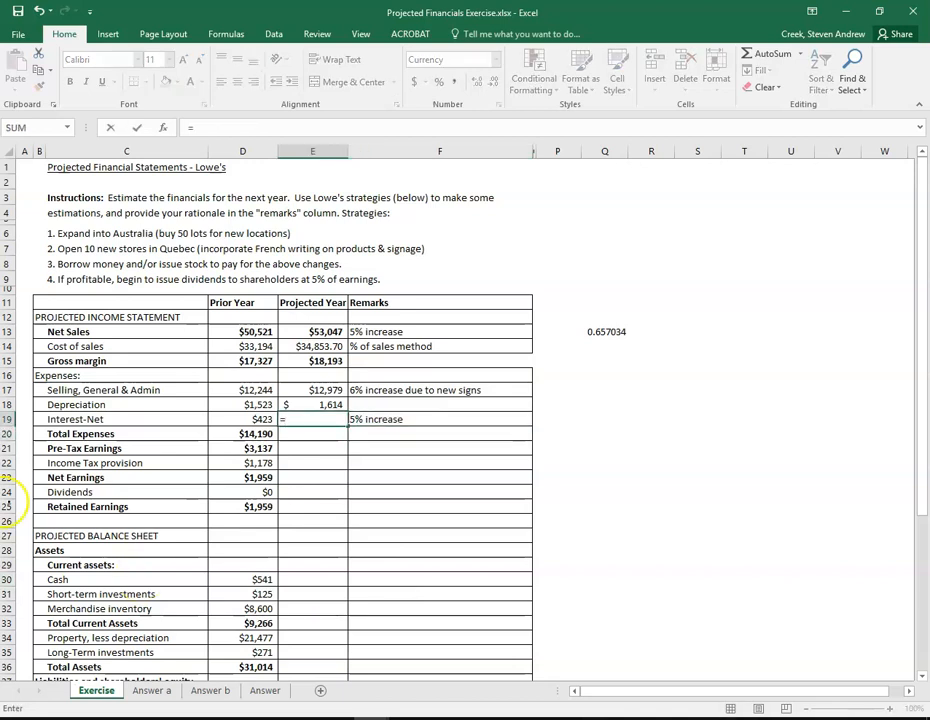
click(258, 419)
text(*)
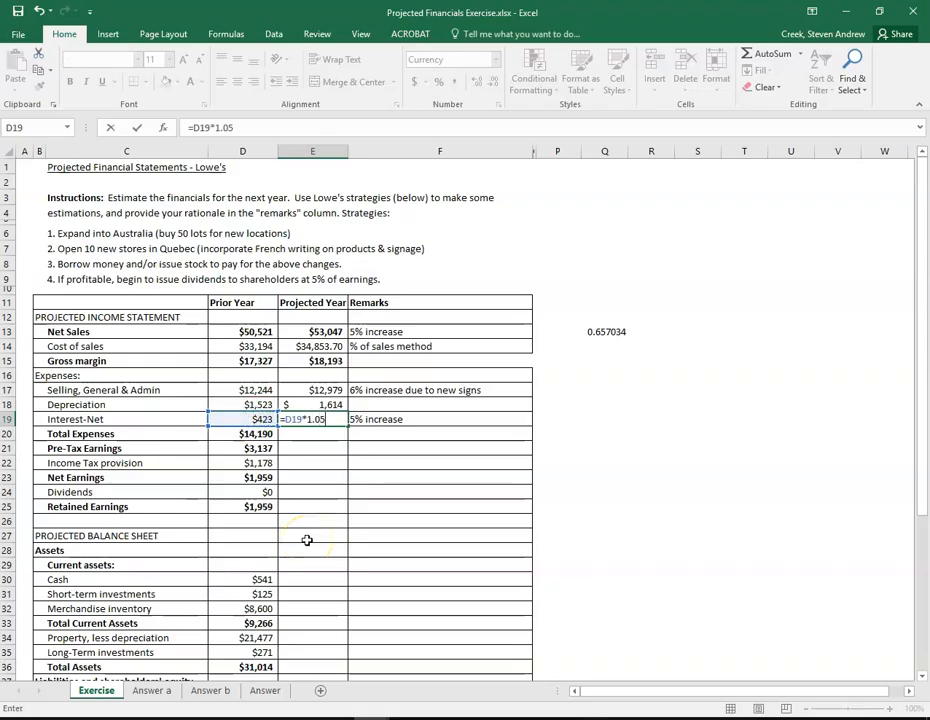
key(Return)
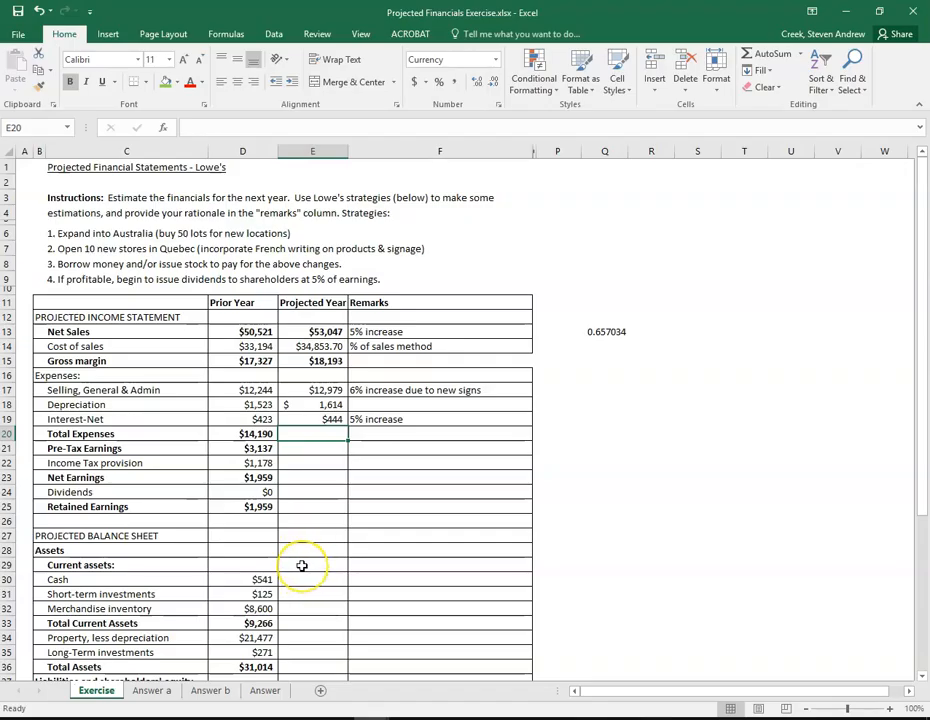
Calculate projected Total Expenses in E20 as the SUM of the three expense lines in E17:E19.
text(=sum)
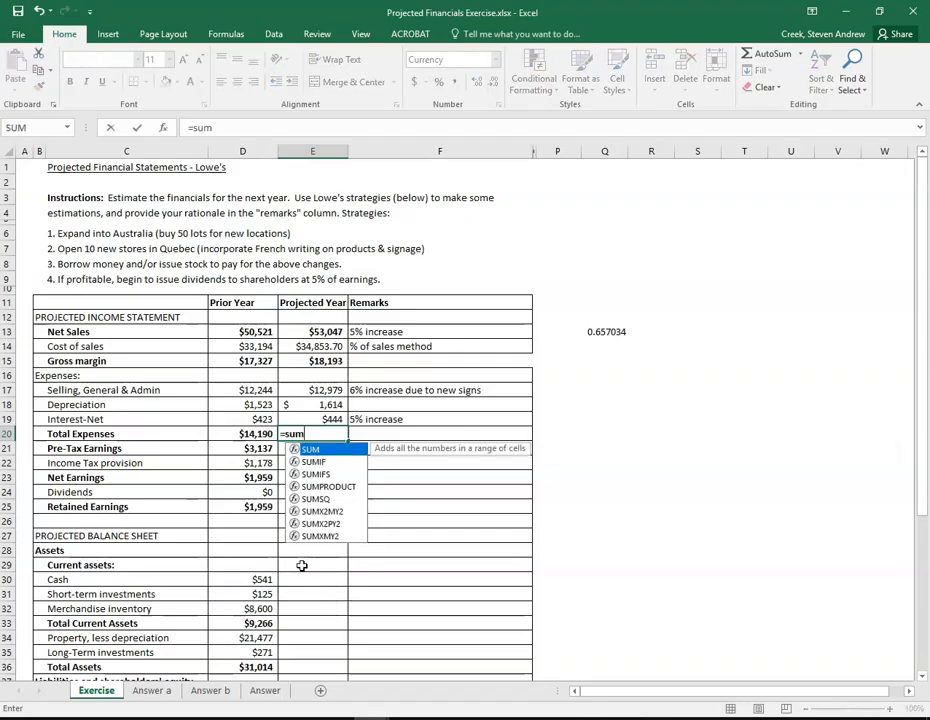
key(Tab)
drag(322, 419, 323, 391)
key(Return)
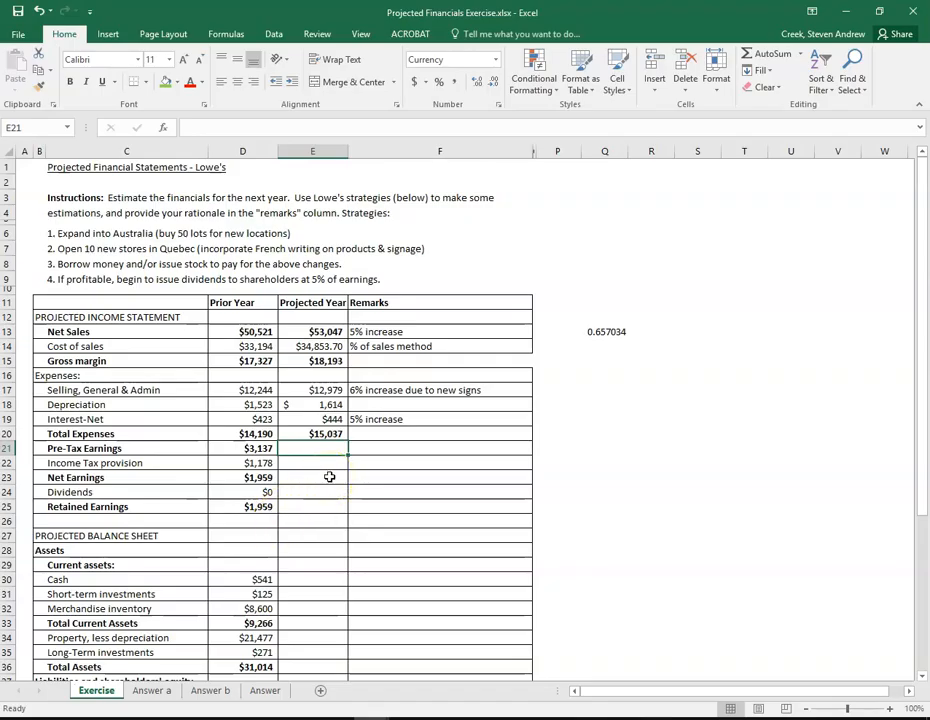
Calculate projected Pre-Tax Earnings in E21 as gross margin minus total expenses, =E15-E20.
click(303, 449)
text(=)
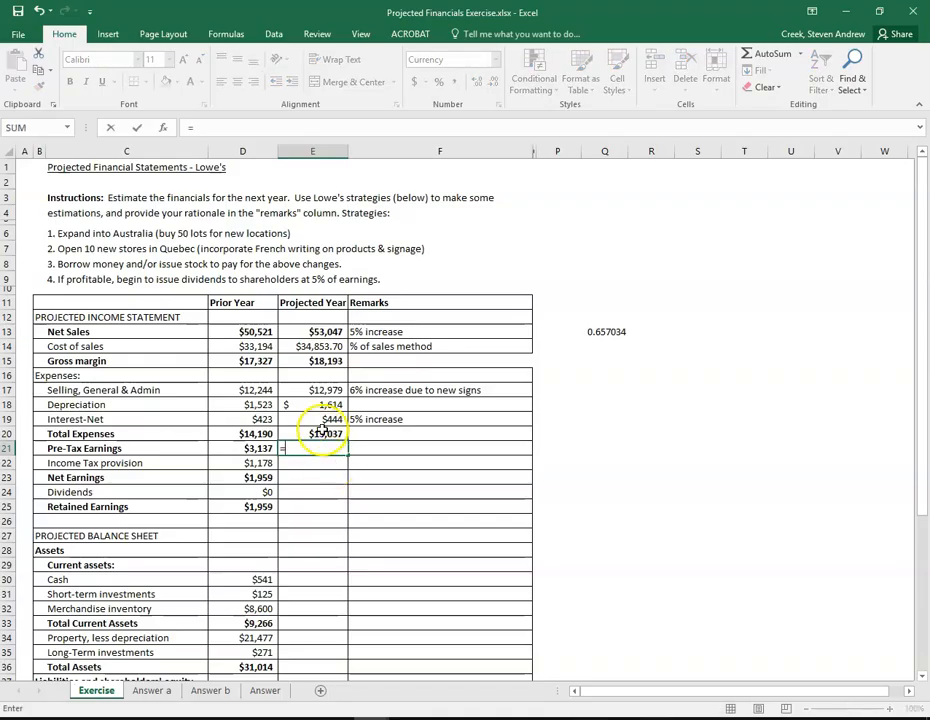
click(315, 361)
text(-)
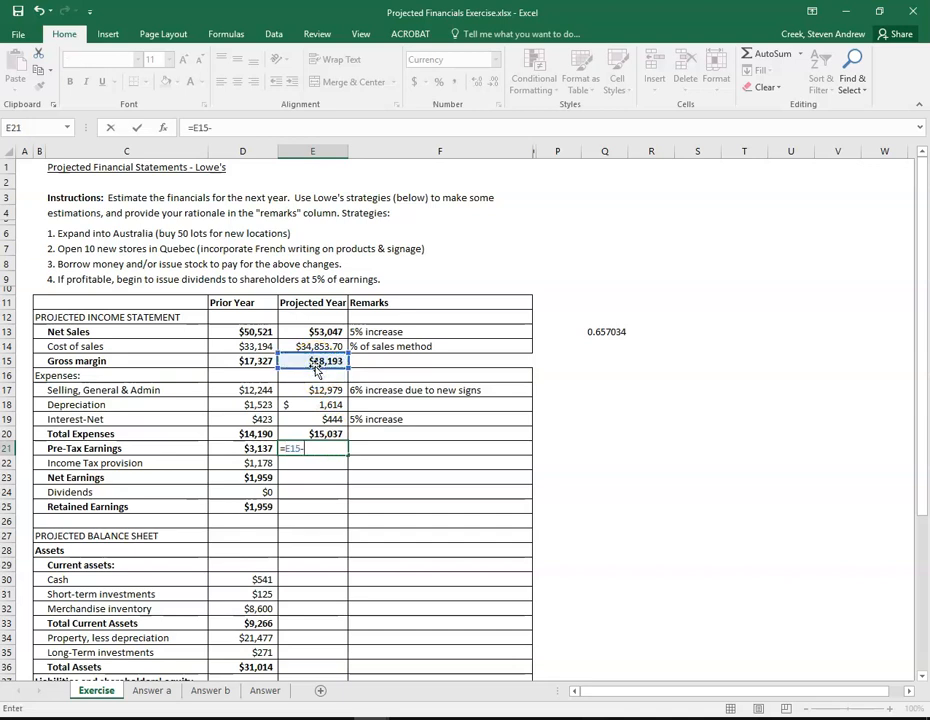
click(326, 433)
key(Return)
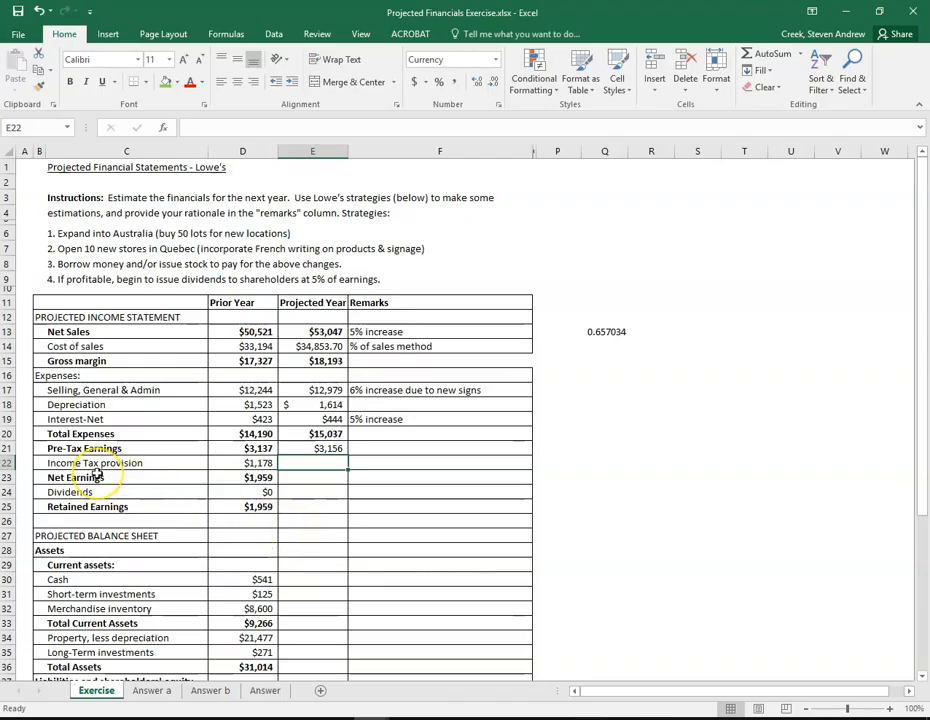
Calculate the projected Income Tax provision in E22 from the prior year's tax-to-pre-tax-earnings ratio, =(D22/D21)*E21.
click(330, 405)
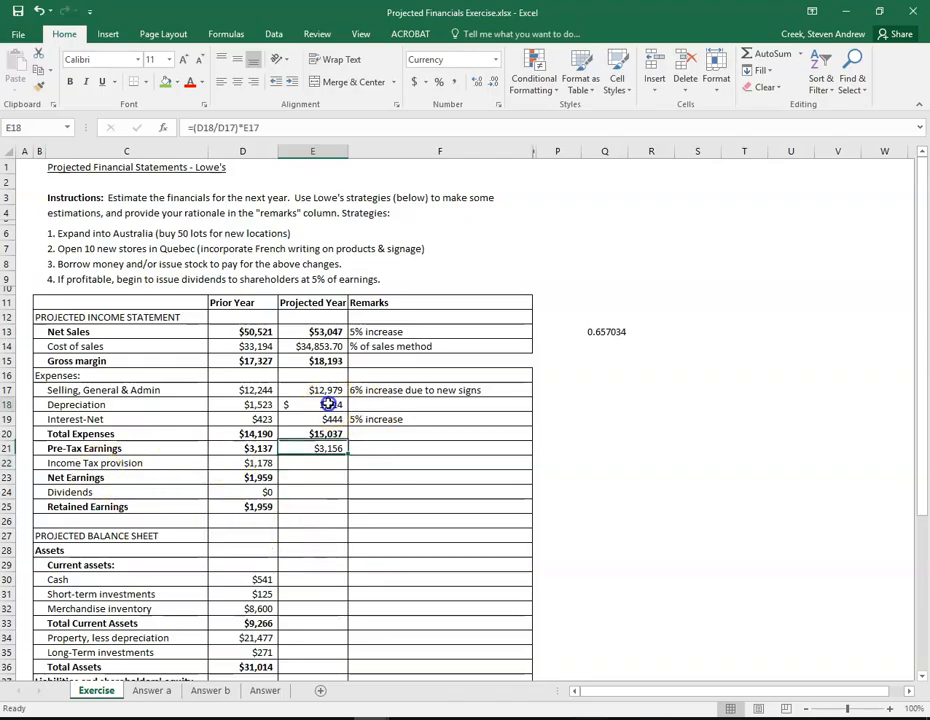
click(318, 463)
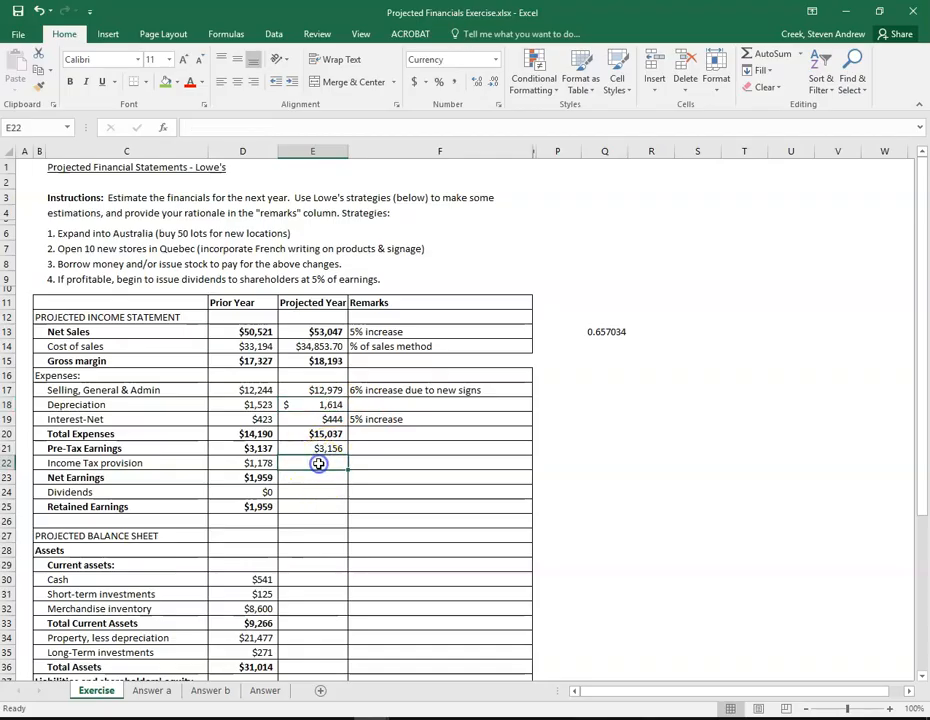
text(=()
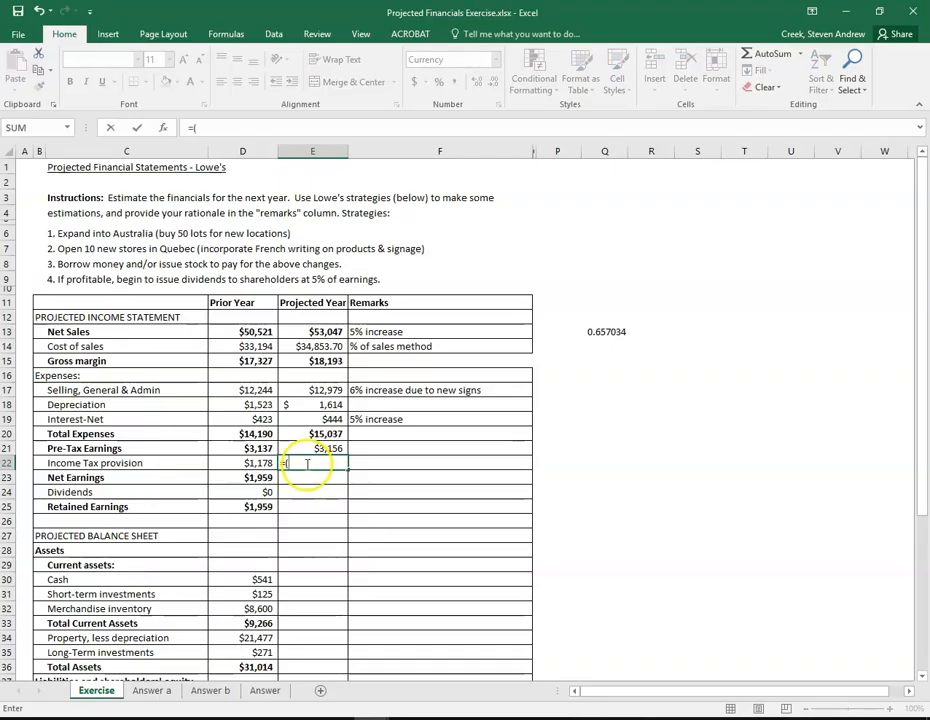
click(258, 463)
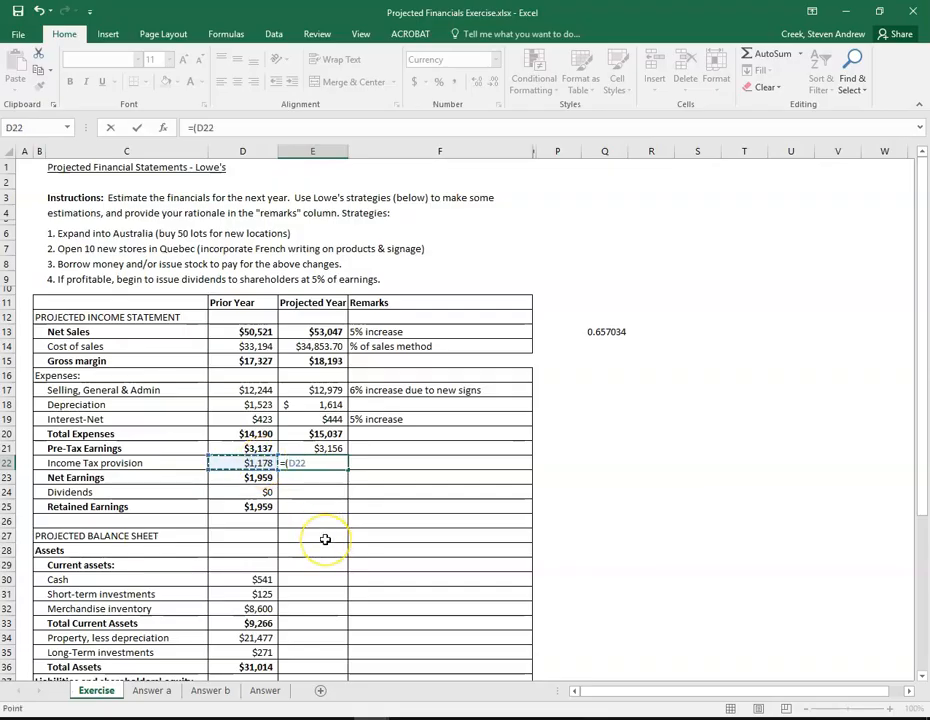
text(/)
click(245, 449)
text()*)
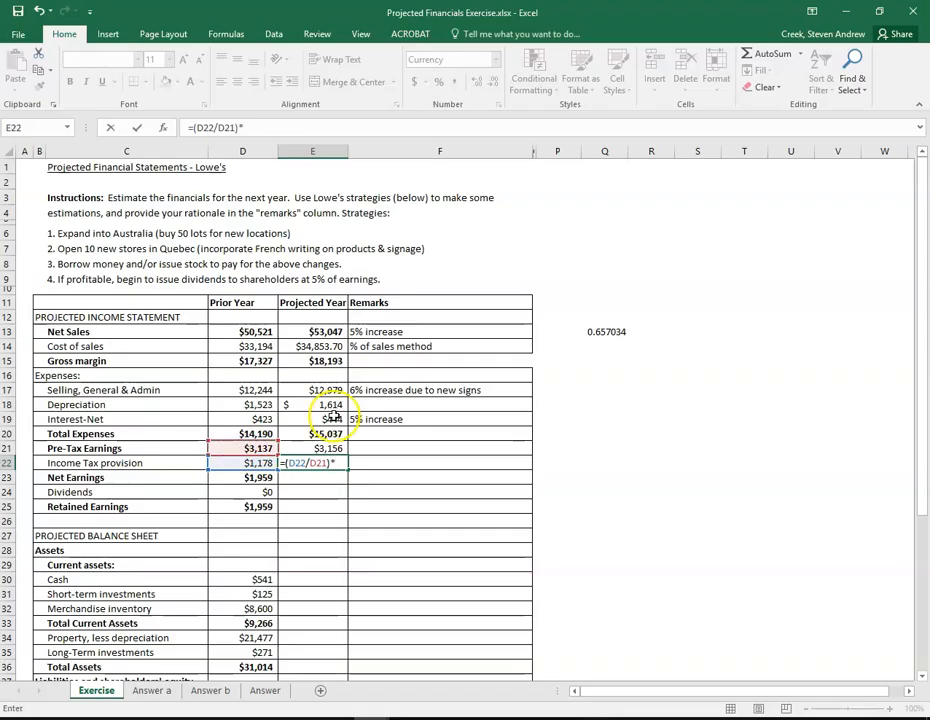
click(329, 448)
key(Return)
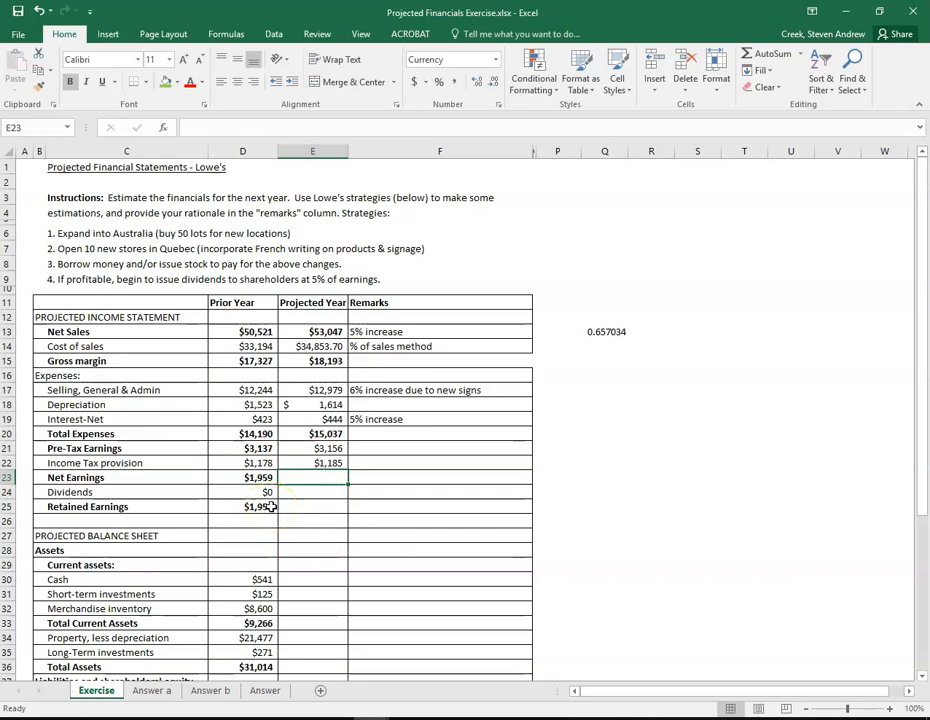
Calculate projected Net Earnings in E23 as pre-tax earnings minus the income tax provision, =E21-E22.
text(=)
click(316, 448)
text(-)
click(320, 463)
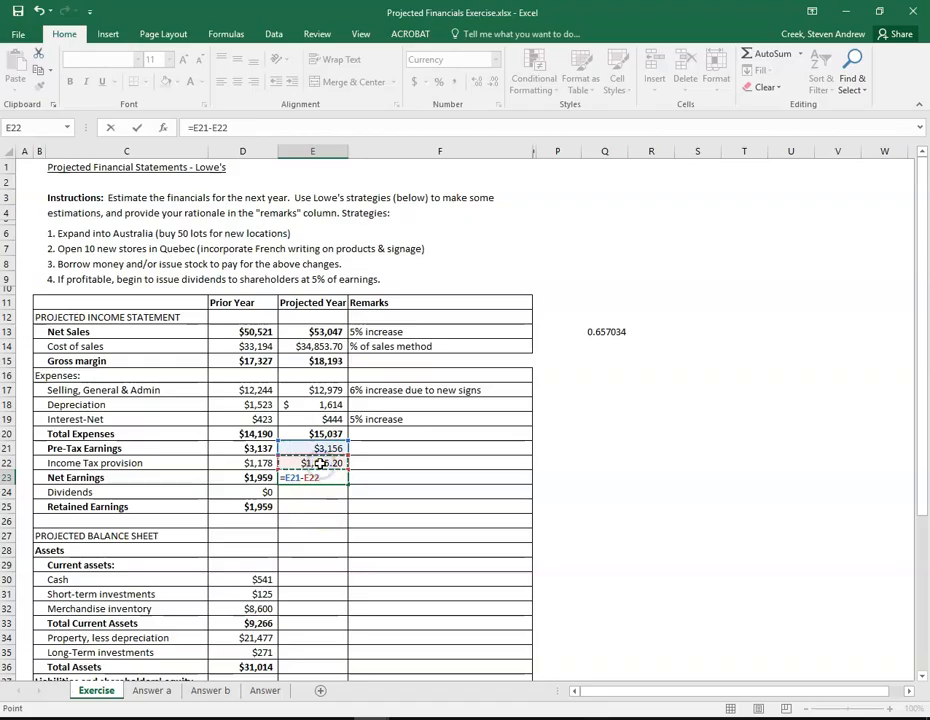
key(Return)
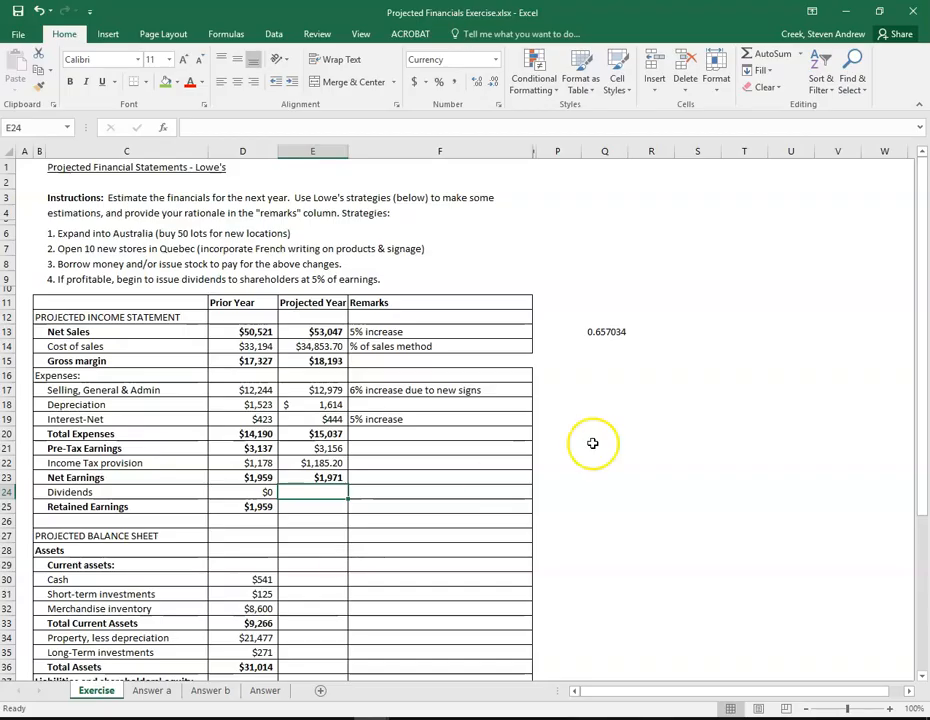
Following strategy 4 on shareholder dividends, enter the remark "5% of net earnings" for Dividends in F24.
click(64, 278)
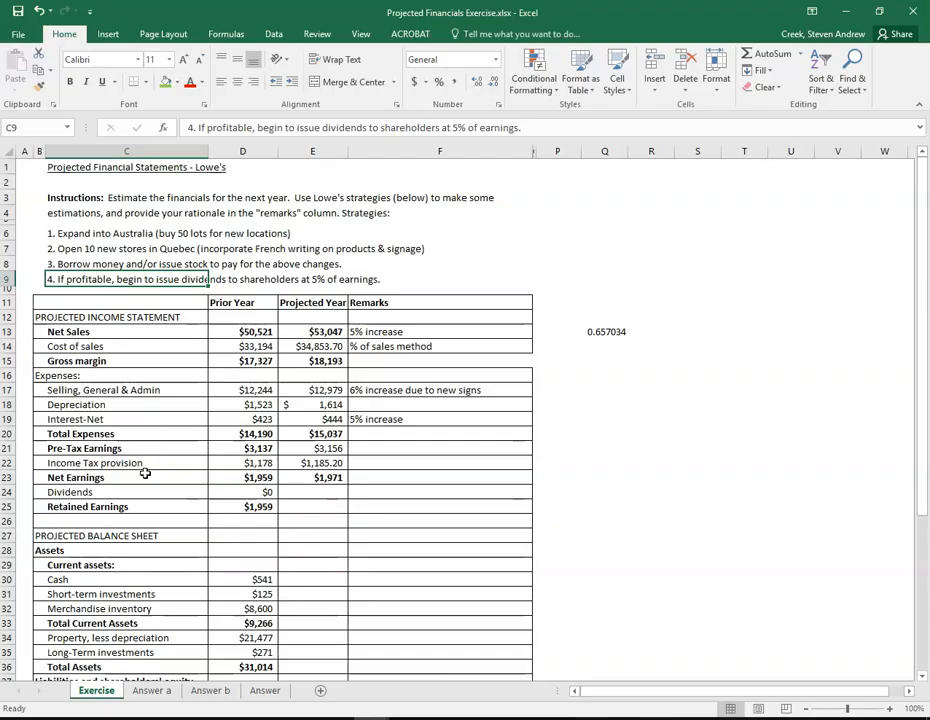
click(330, 479)
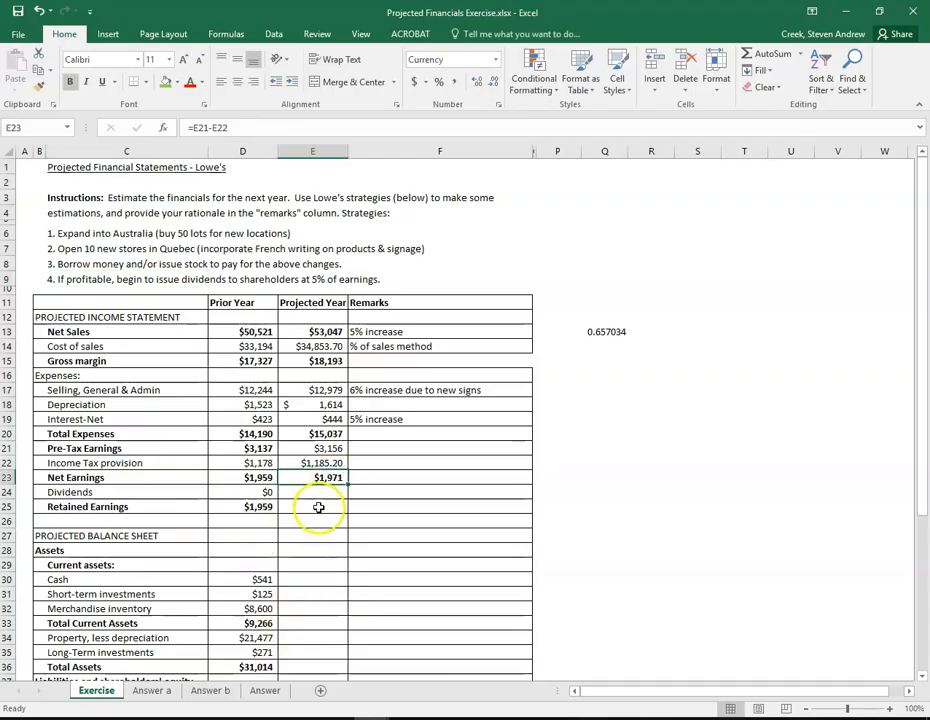
click(365, 493)
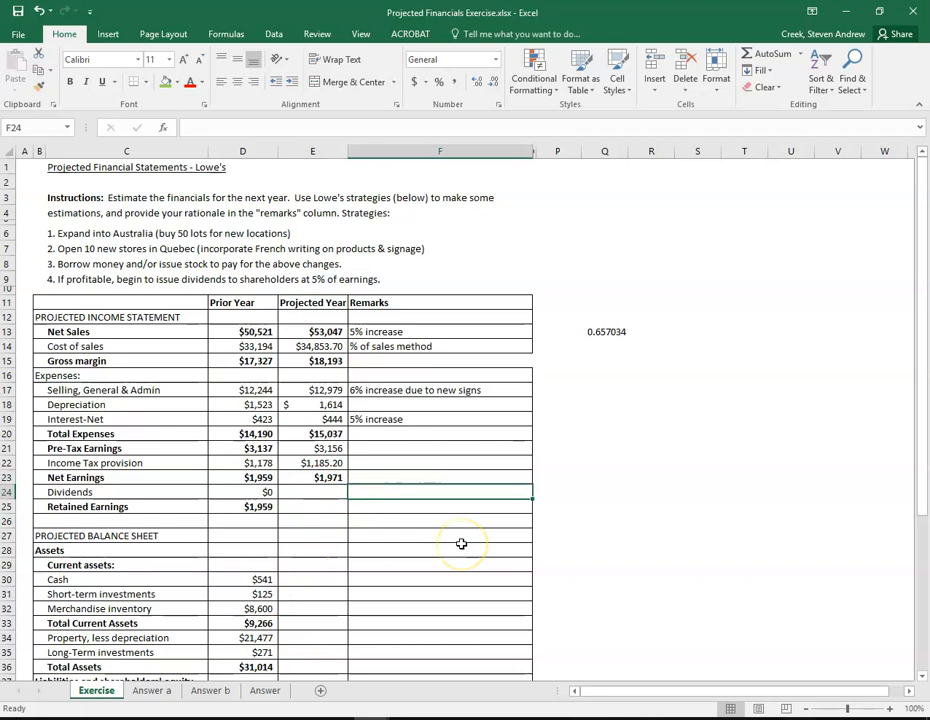
text(5% of ney)
text( earnings)
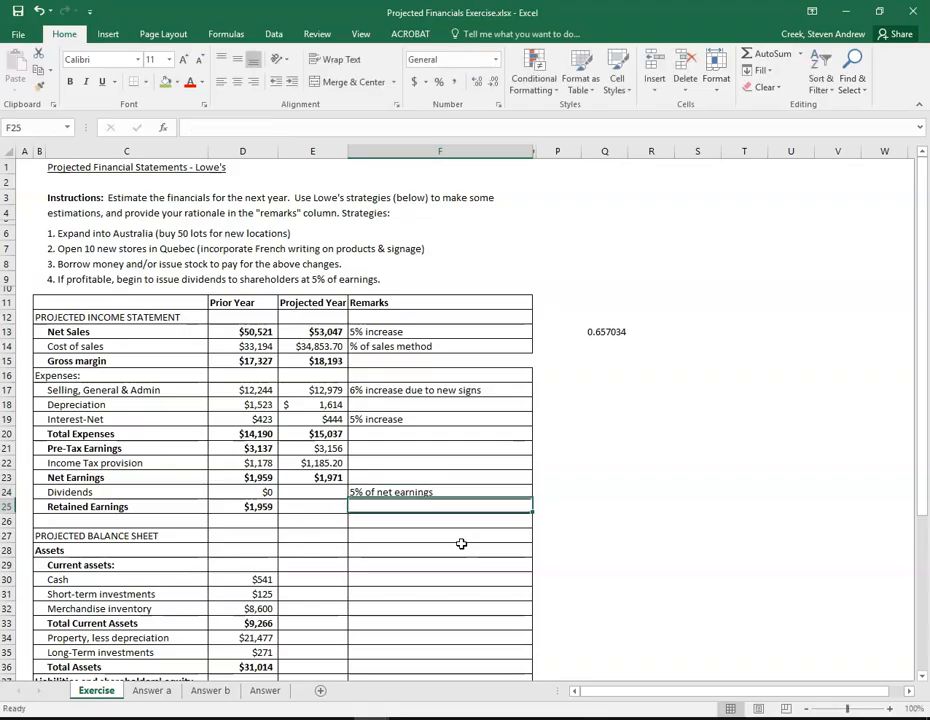
Calculate projected Dividends in E24 as 5% of projected net earnings, =E23*.05.
key(Left)
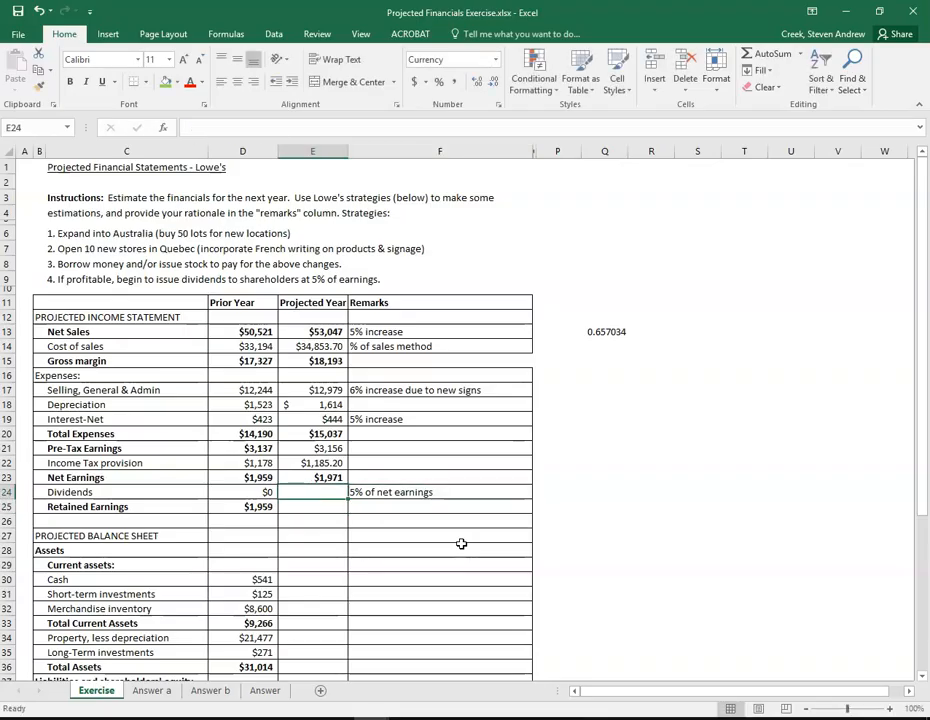
text(=)
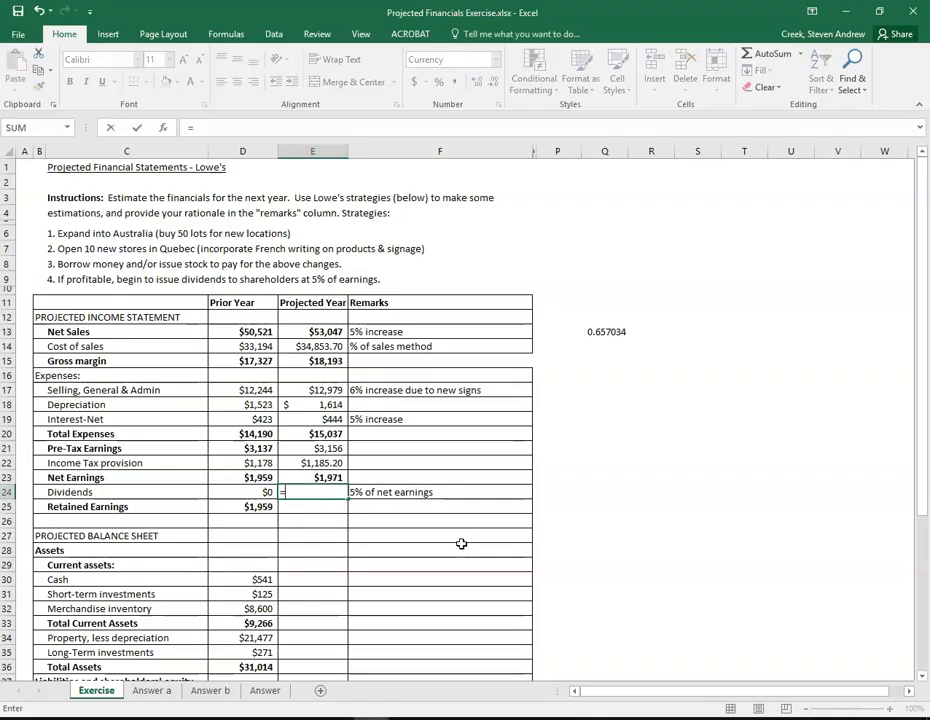
click(313, 478)
text(*)
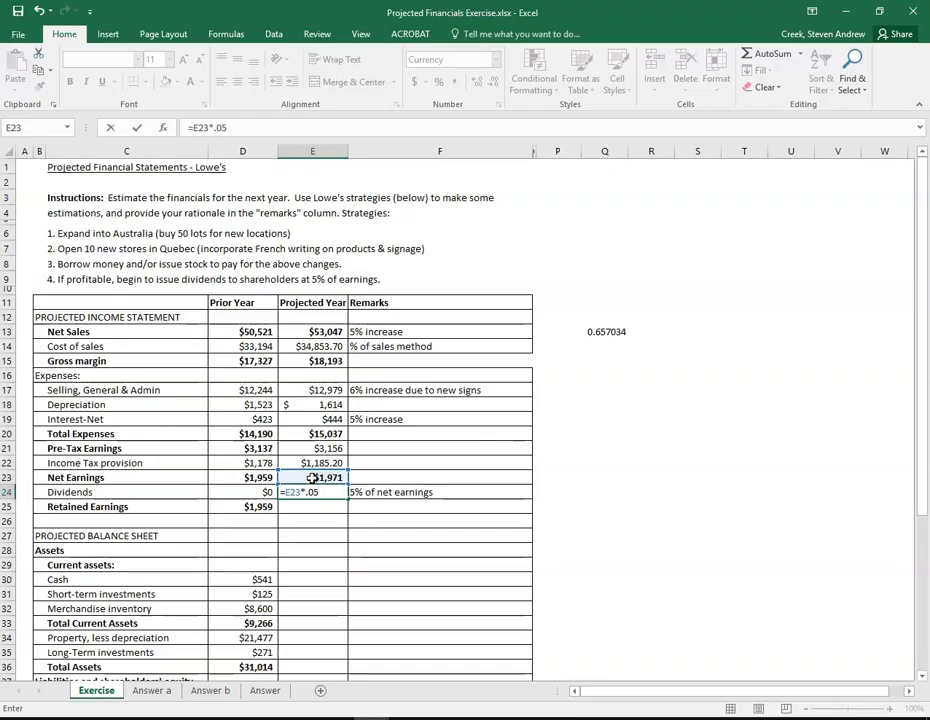
key(Return)
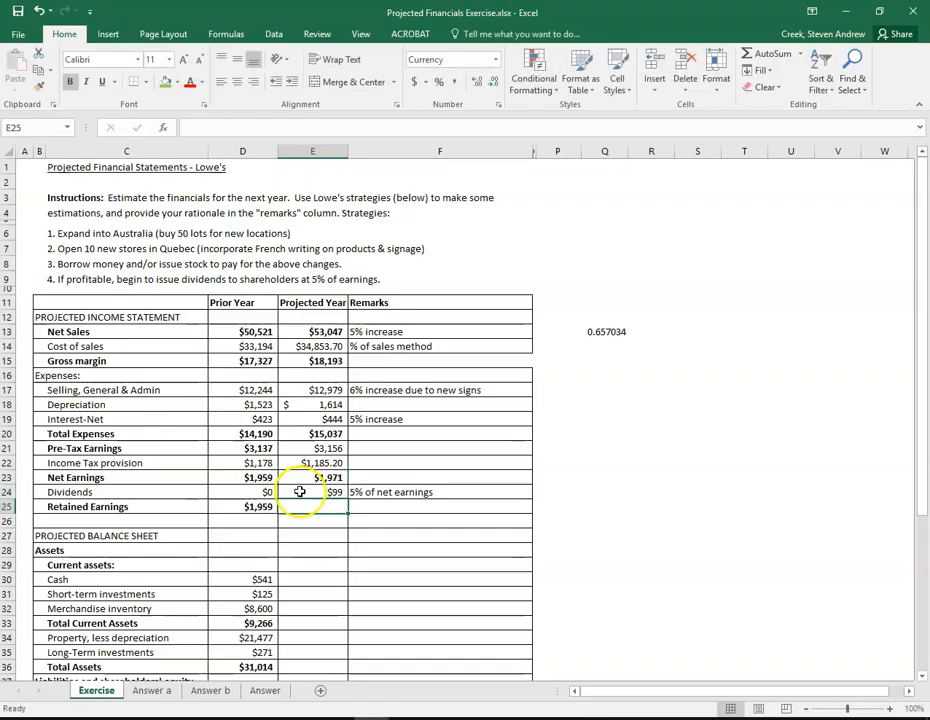
Calculate the income statement's projected Retained Earnings in E25 as net earnings minus dividends, =E23-E24.
text(=)
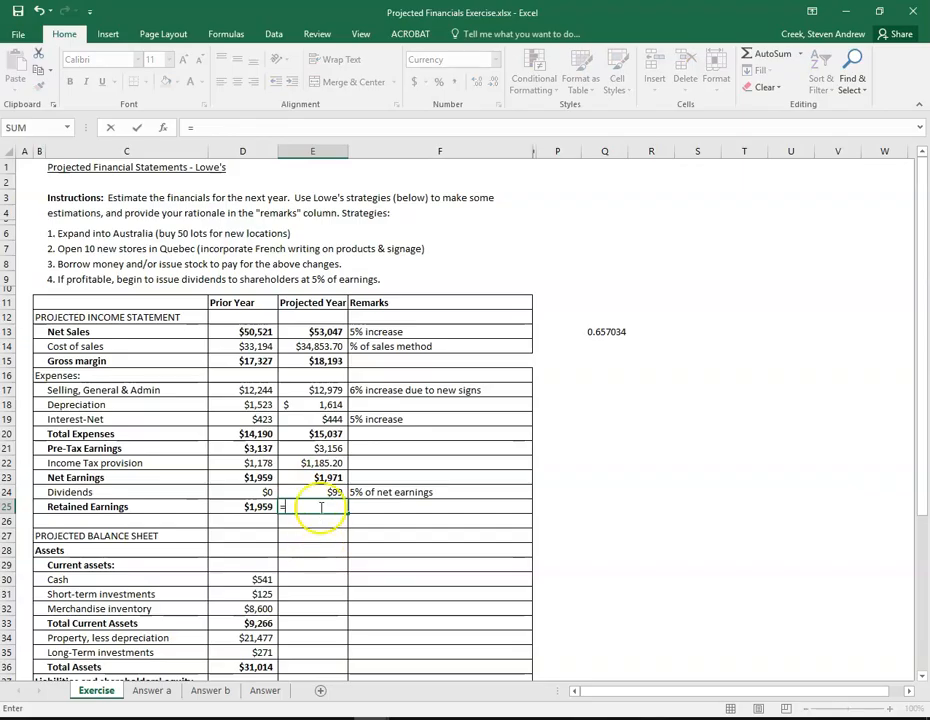
click(318, 477)
text(-)
click(324, 492)
key(Return)
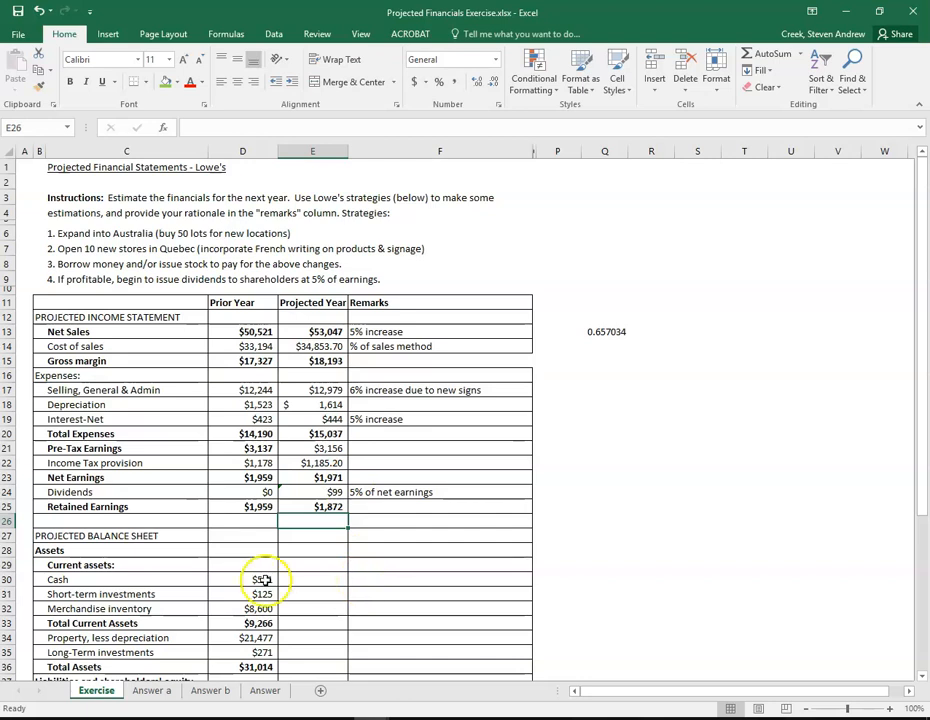
Enter the remark "$1872 + $13,224" for the balance sheet's Retained Earnings line in F47.
click(128, 506)
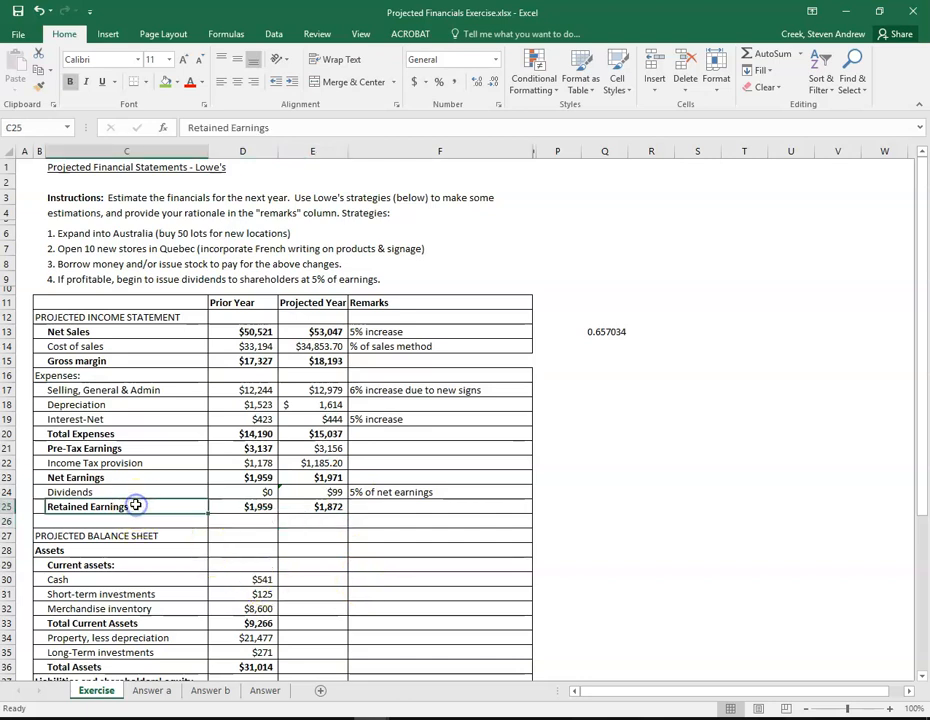
click(327, 509)
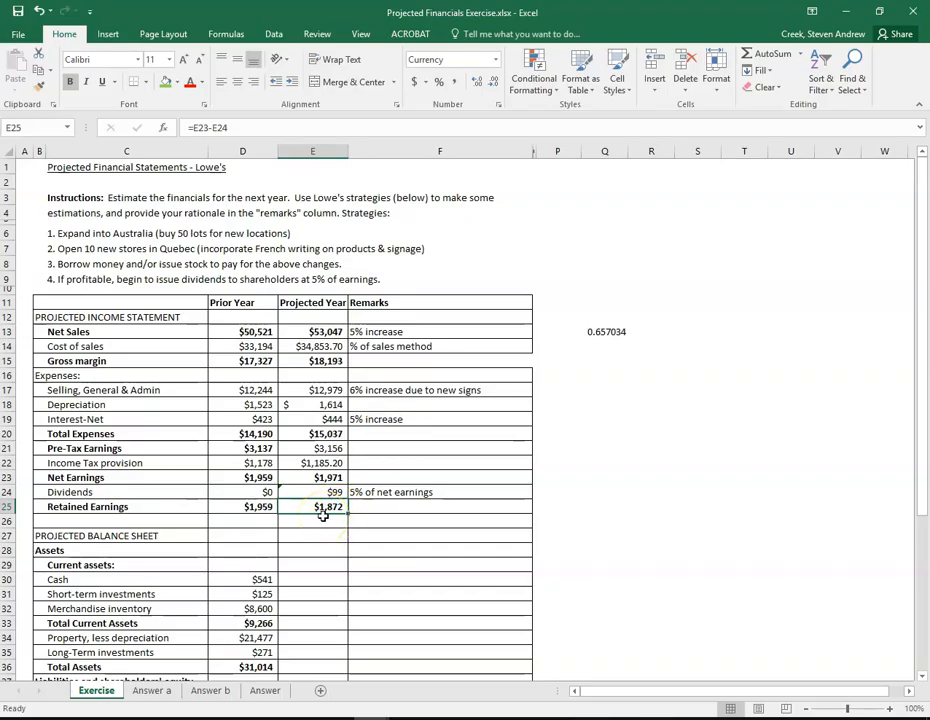
click(203, 535)
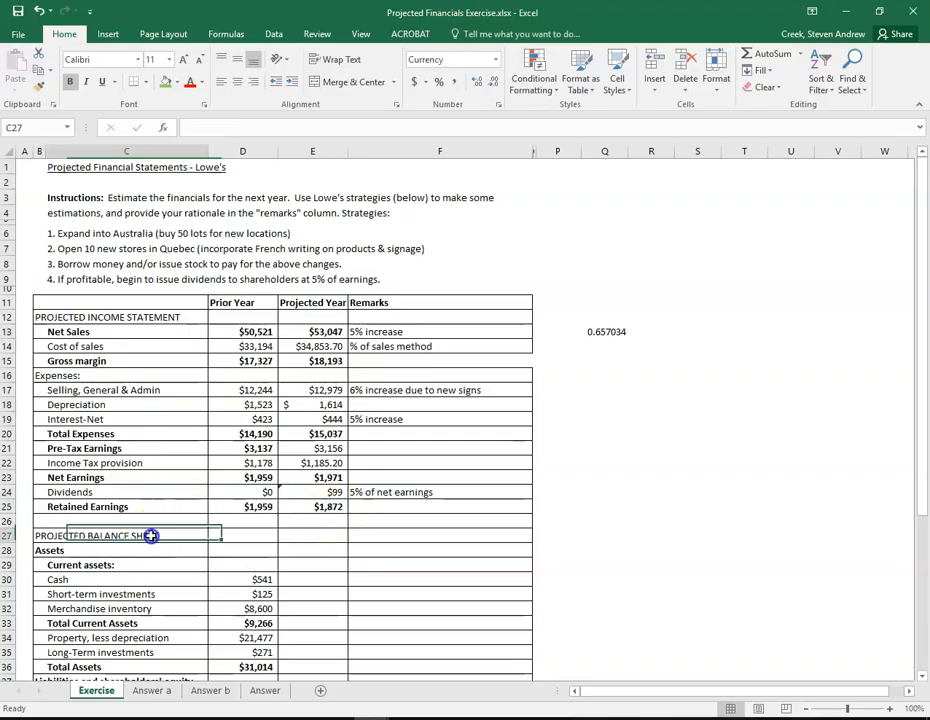
click(311, 507)
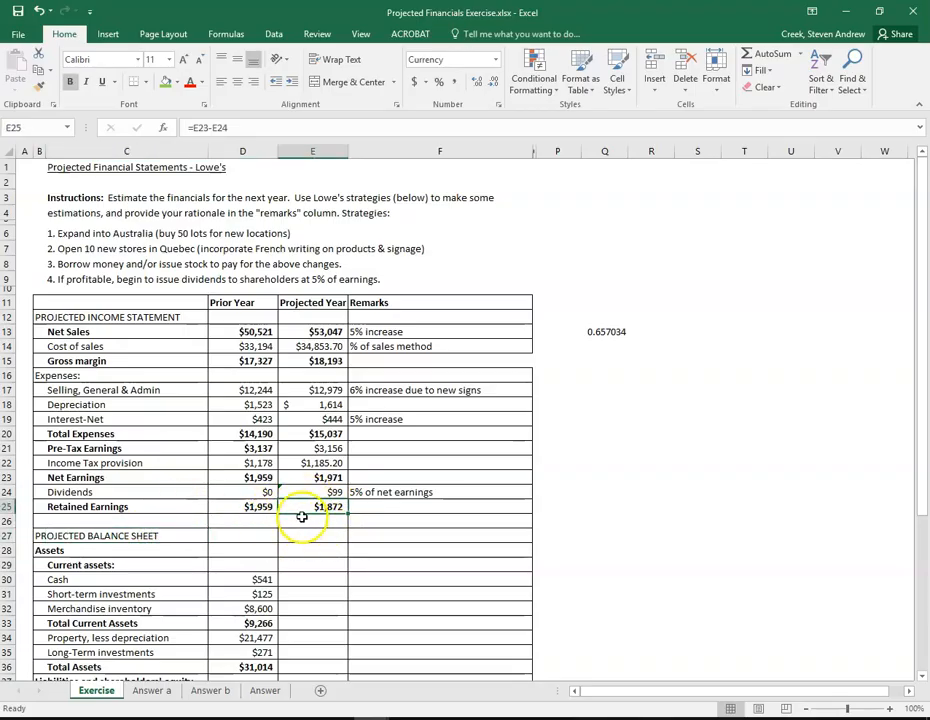
scroll(323, 516, down, 2)
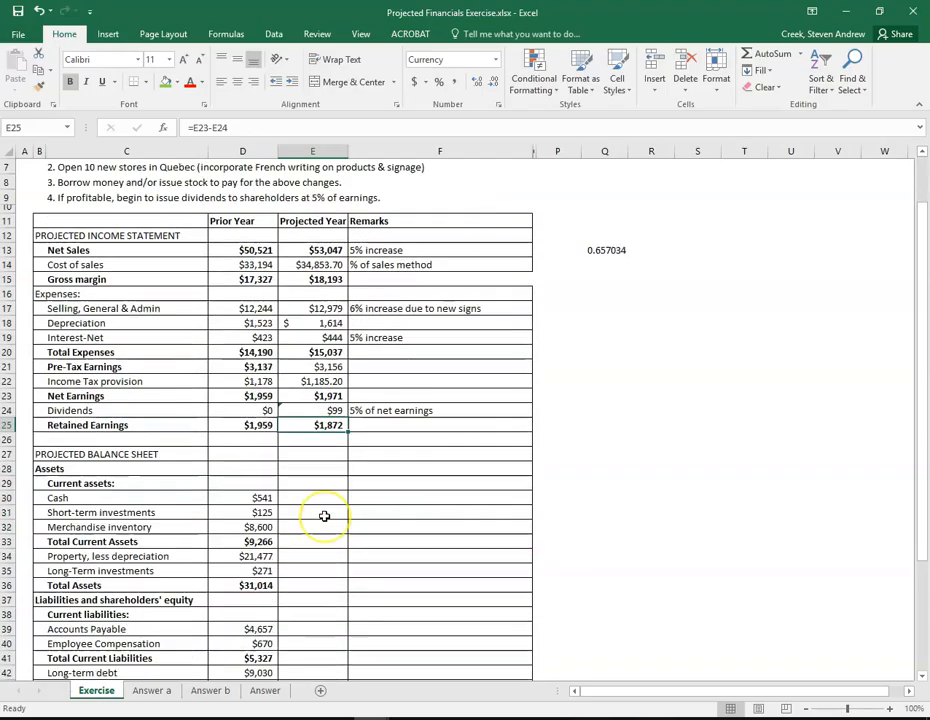
scroll(324, 516, down, 5)
scroll(324, 516, up, 2)
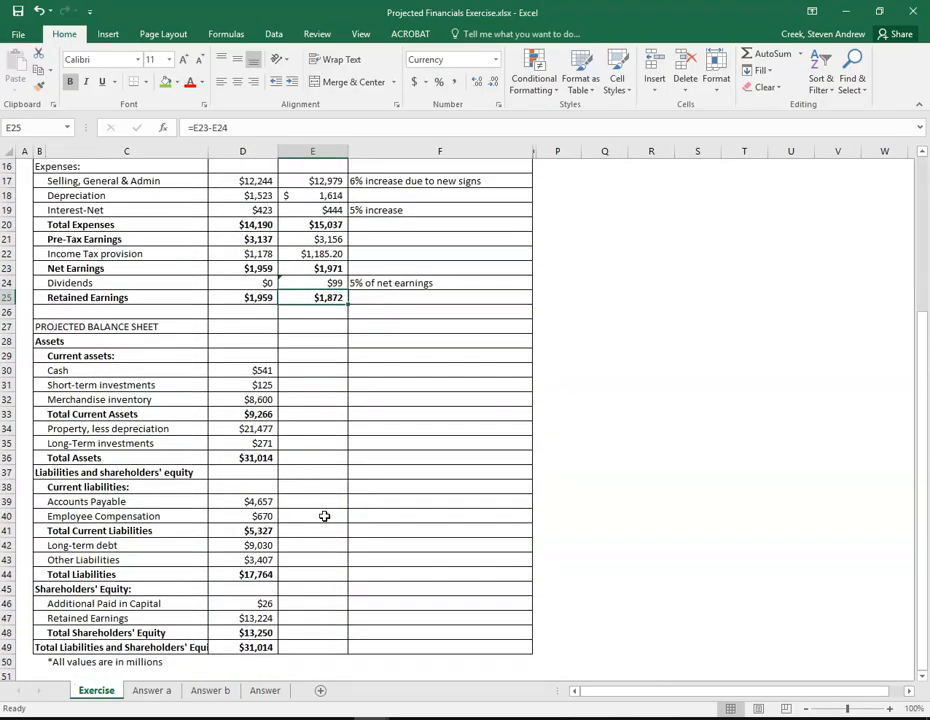
click(133, 620)
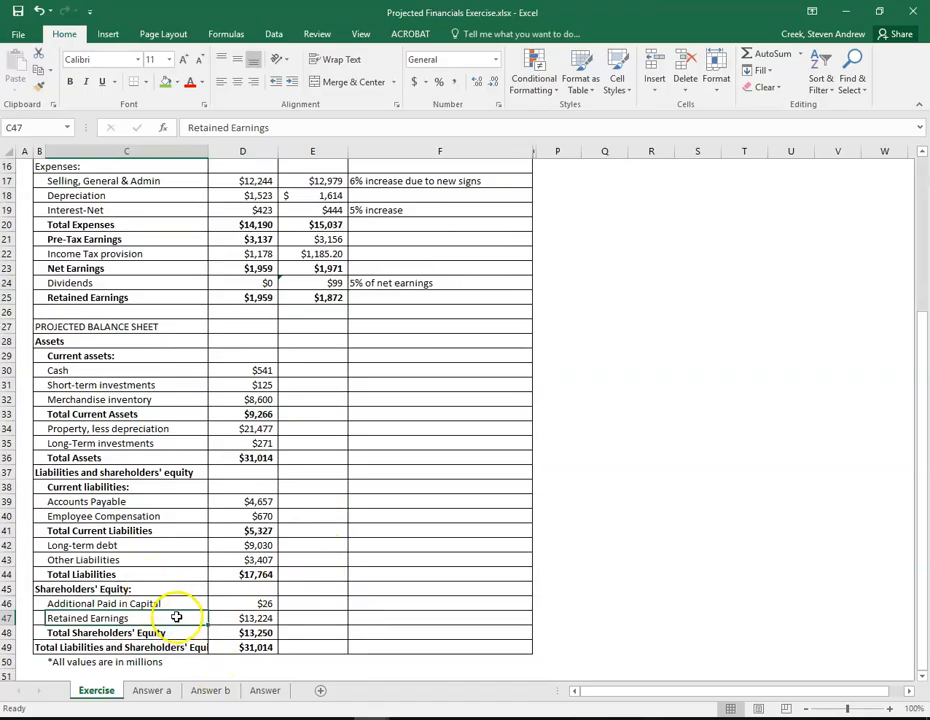
click(373, 617)
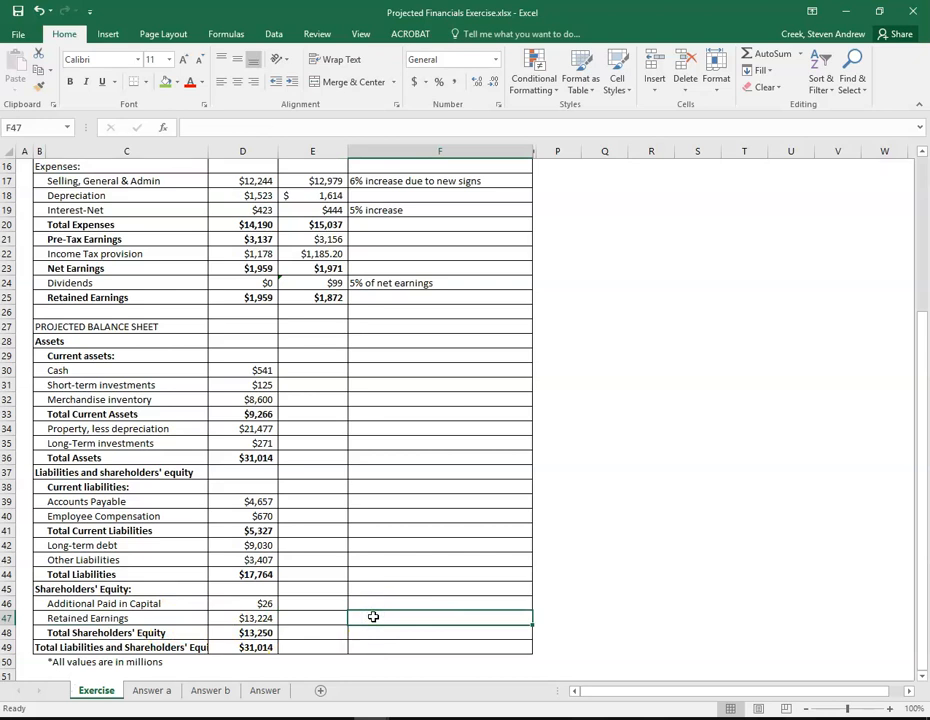
text($1872 +)
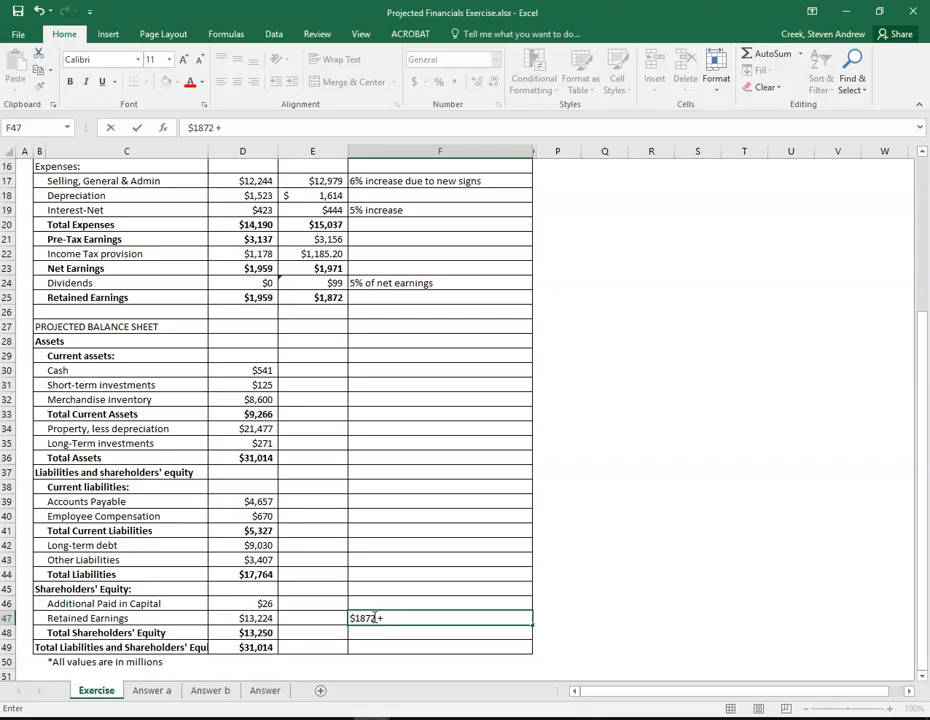
text($13,224)
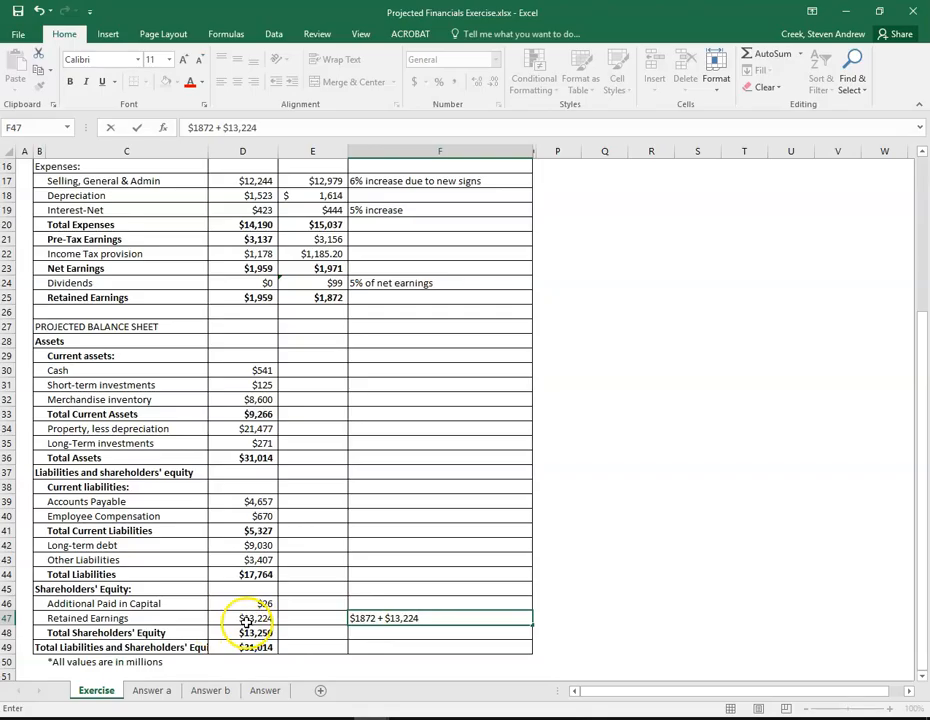
Calculate the balance sheet's projected Retained Earnings in E47 as prior-year plus projected retained earnings, =D47+E25.
click(307, 617)
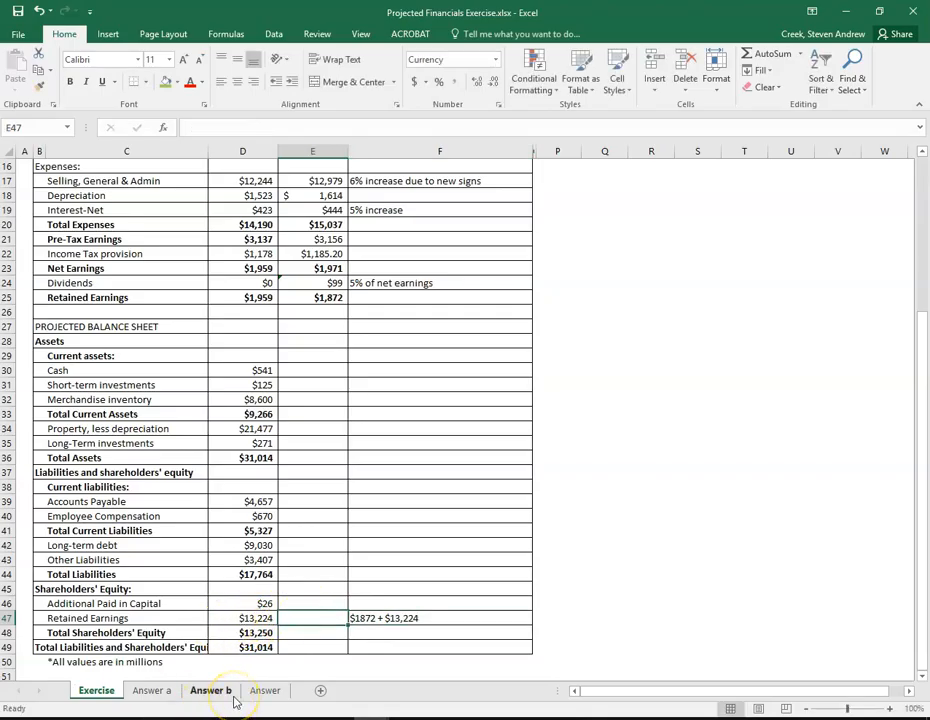
text(=)
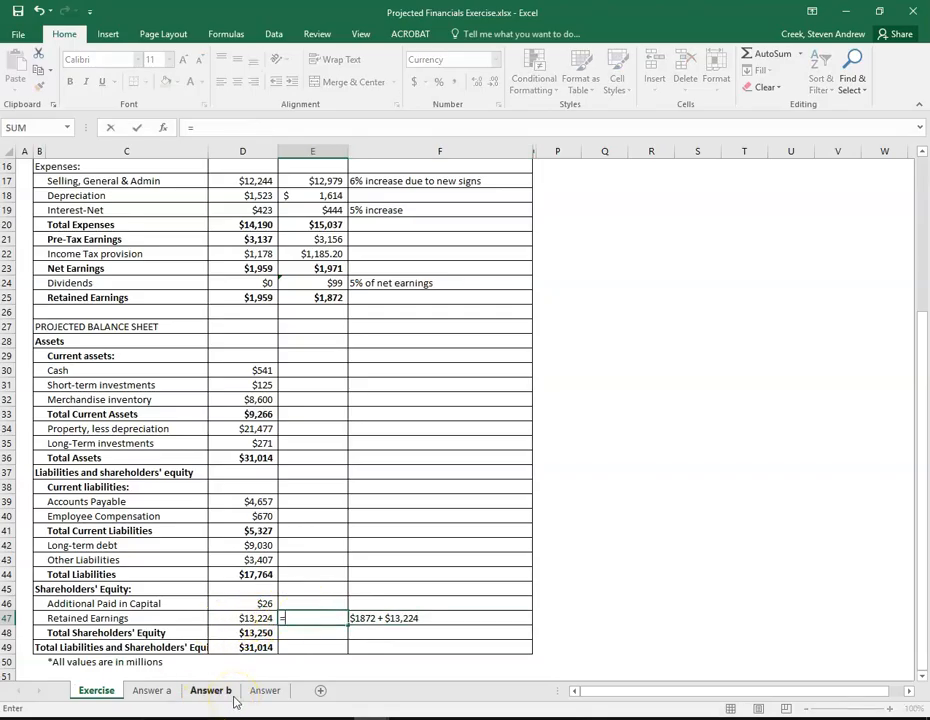
click(259, 617)
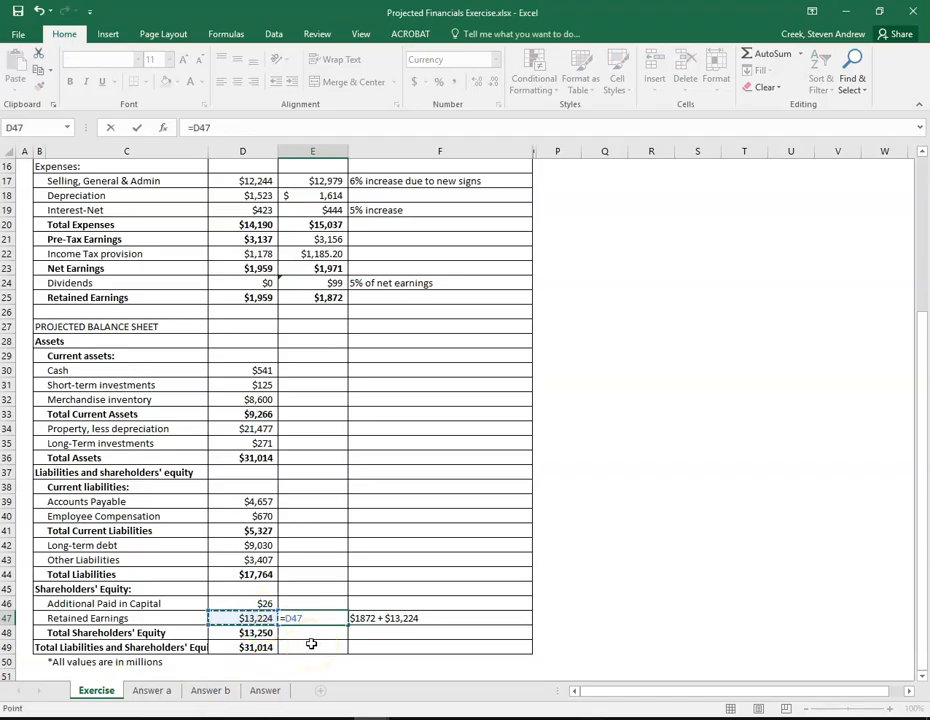
text(+)
scroll(335, 480, up, 1)
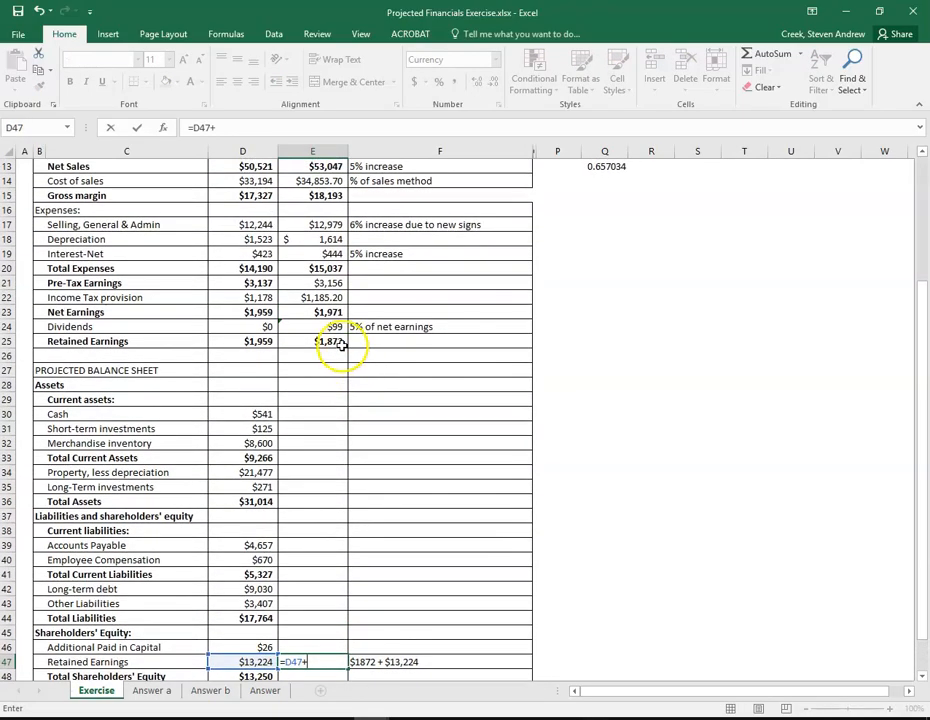
click(333, 342)
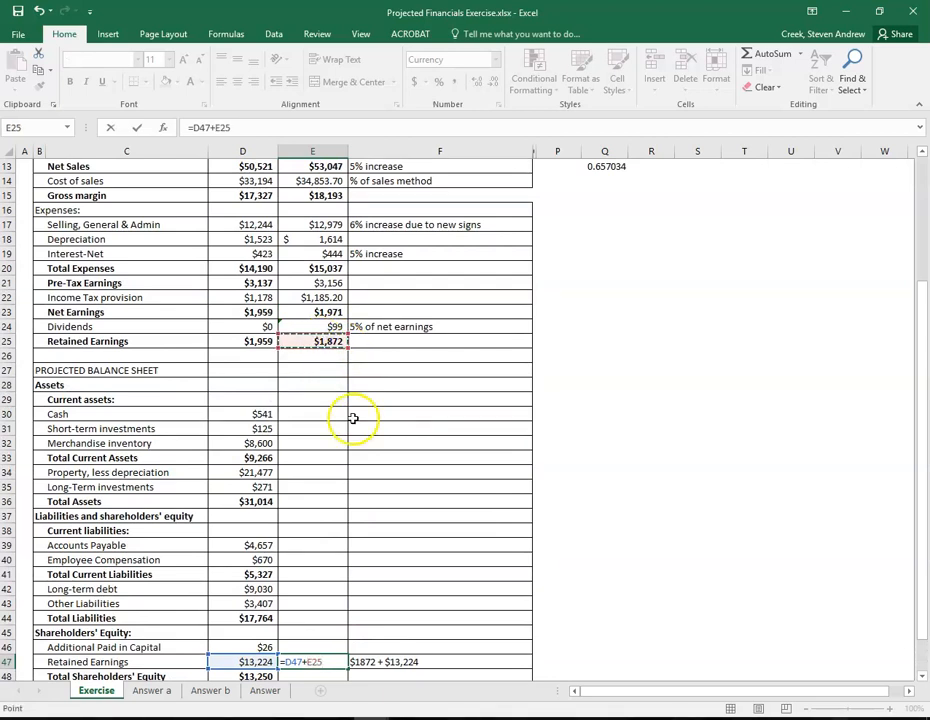
key(Return)
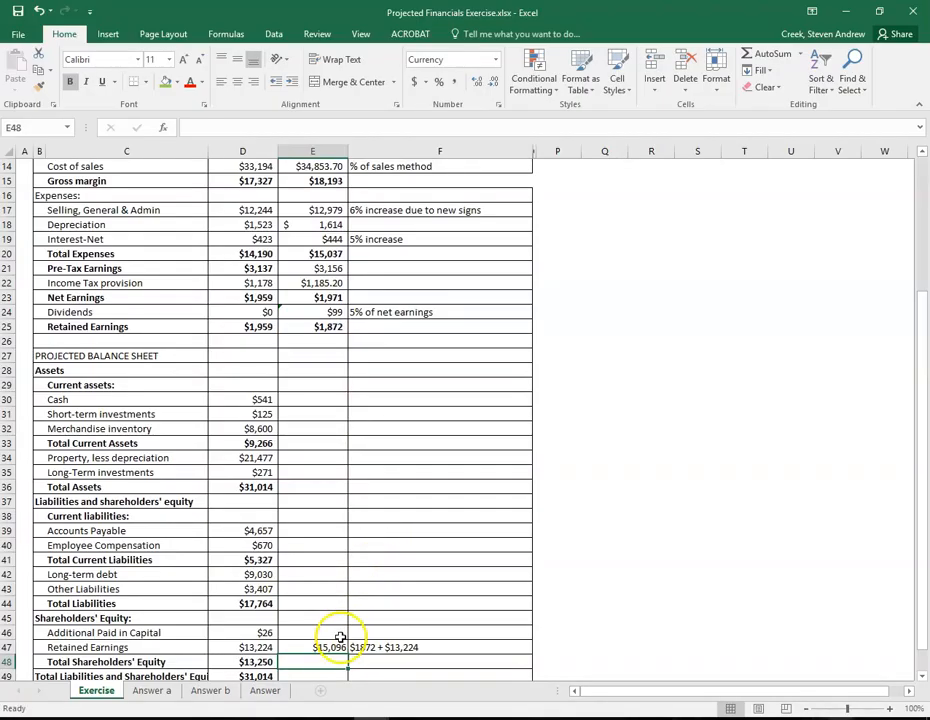
Enter the remark "Plug Figure" for the balance sheet's Cash line in F30.
click(288, 400)
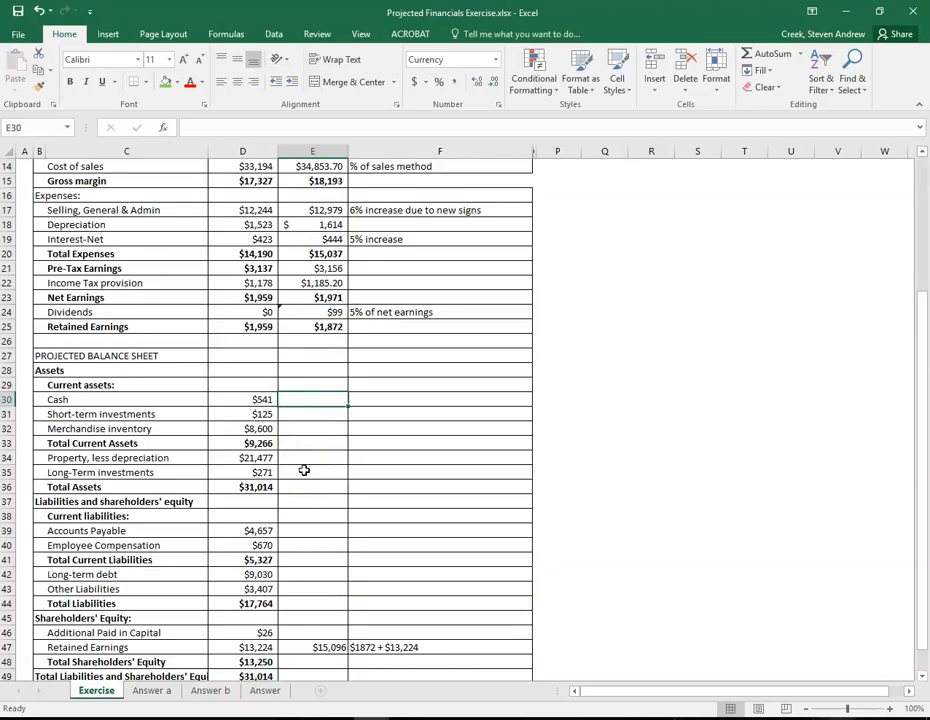
scroll(304, 470, up, 5)
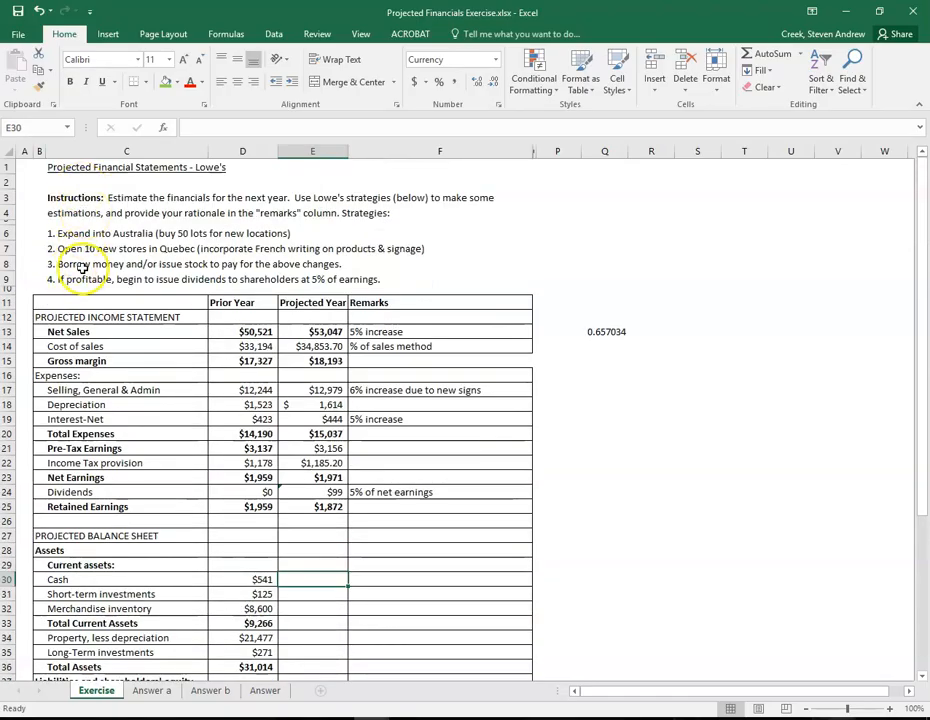
scroll(363, 279, down, 2)
click(81, 498)
click(308, 498)
click(390, 505)
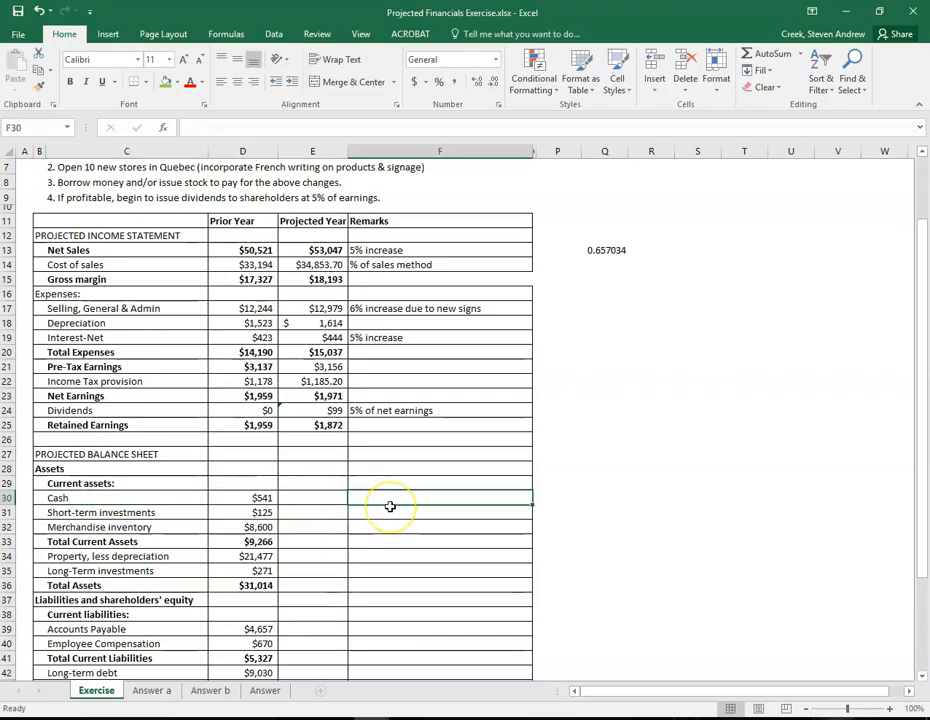
text(Plug Figure)
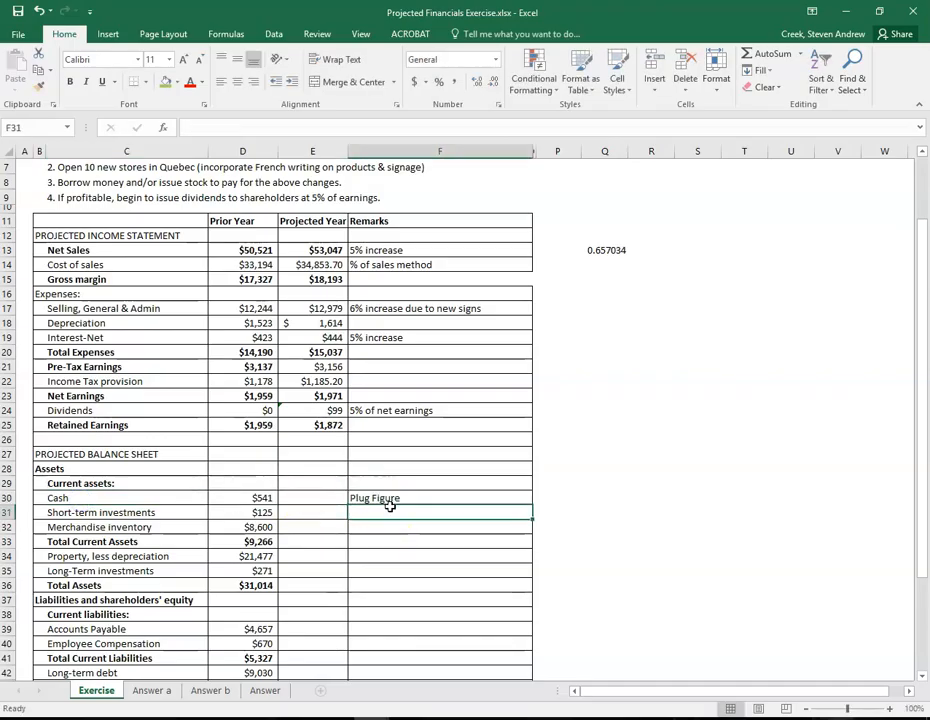
key(Left)
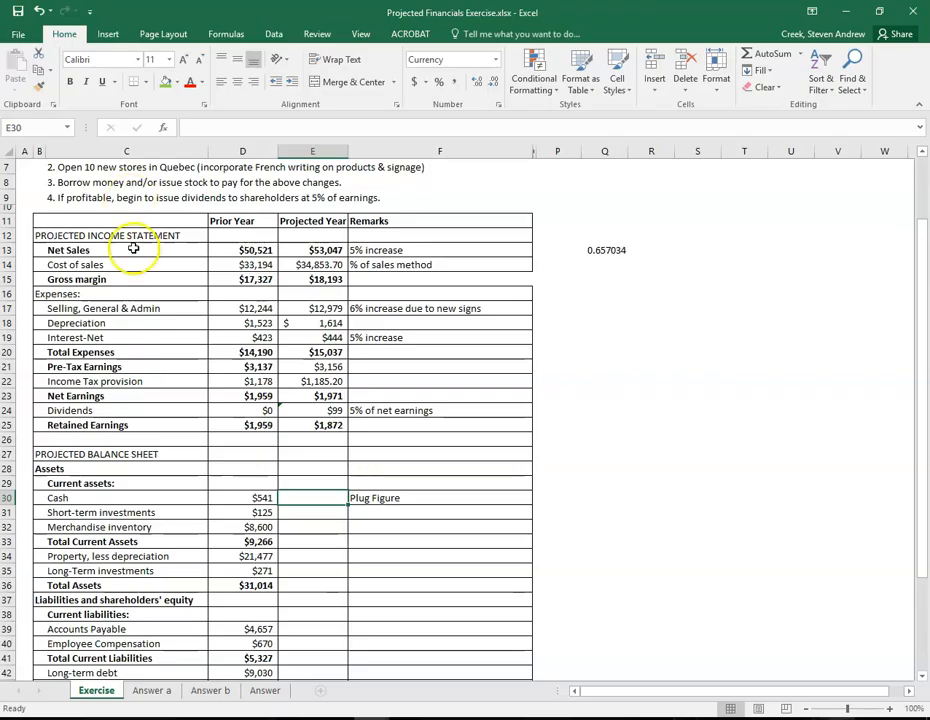
Enter the remark "5% increase" for Short-term investments in F31.
click(307, 518)
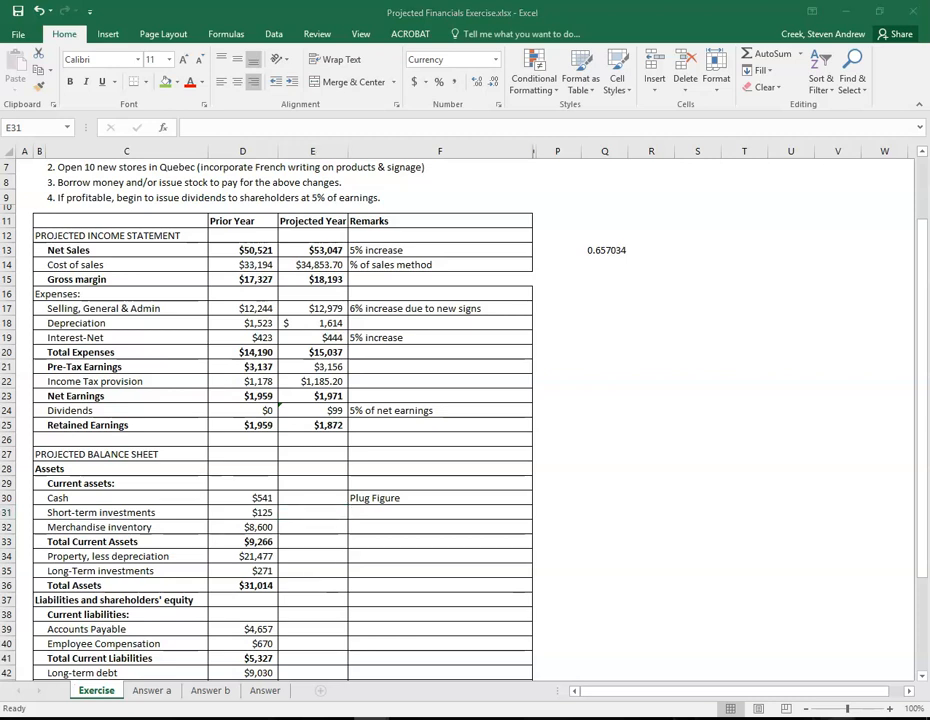
click(338, 507)
click(360, 508)
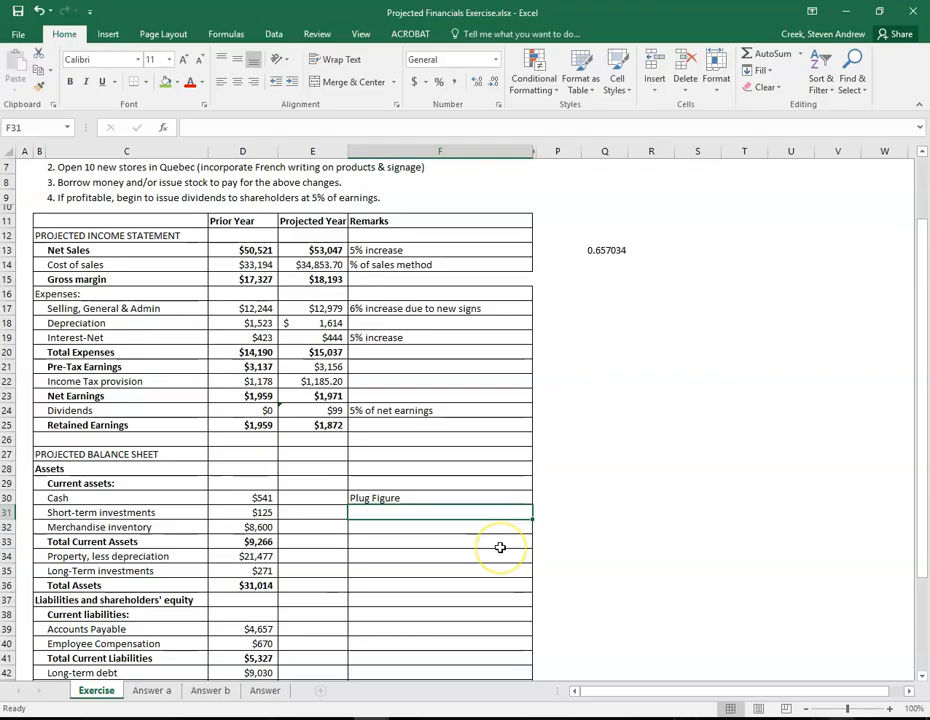
text(5% increase)
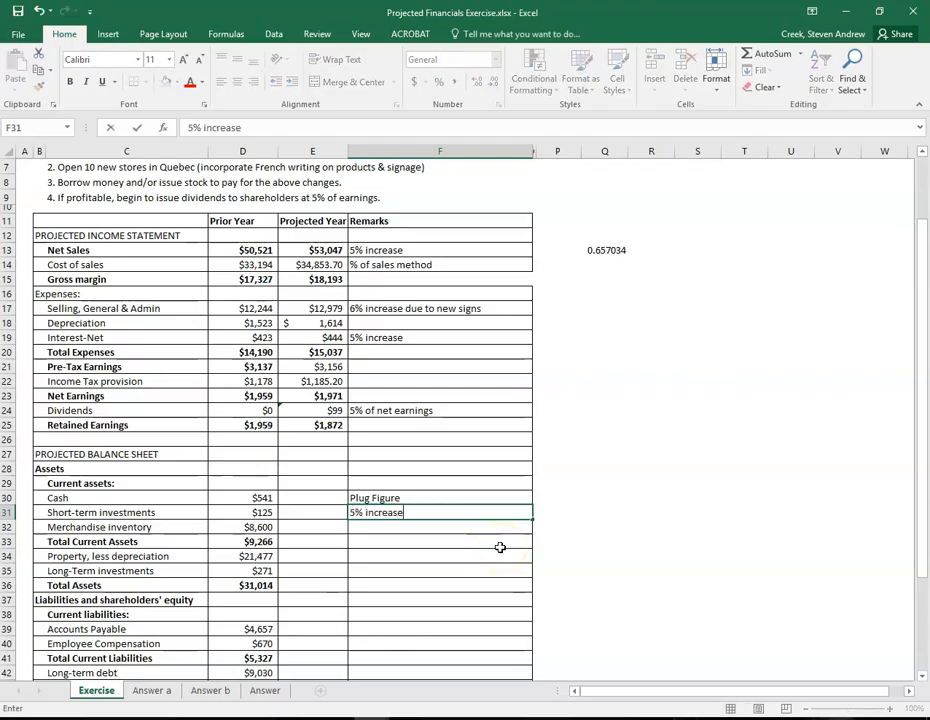
key(Left)
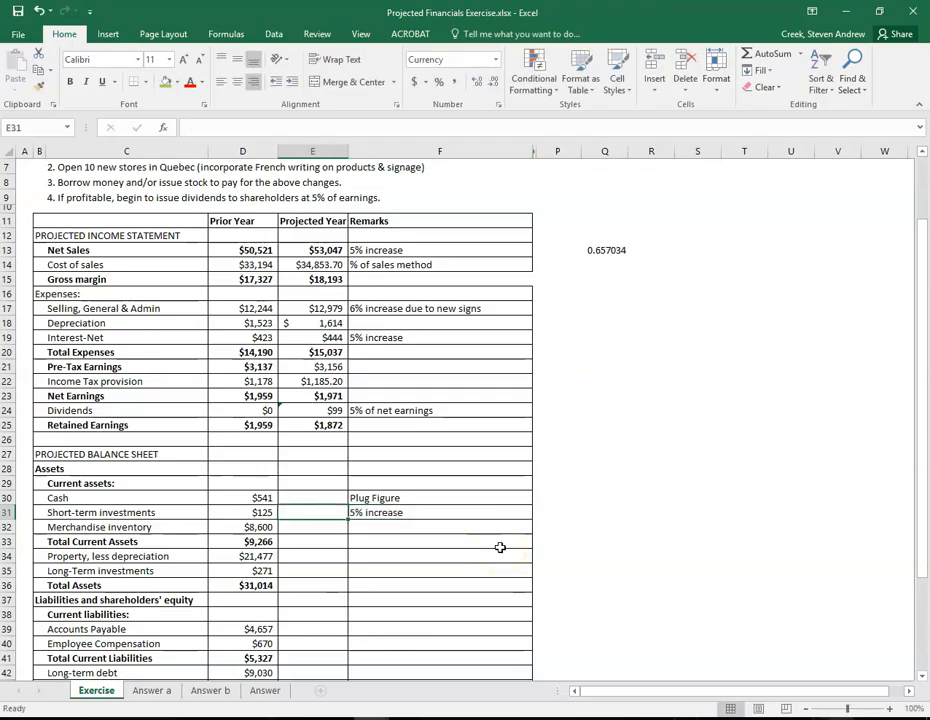
Calculate projected Short-term investments in E31 as a 5% increase over the prior year, =D31*1.05.
text(=)
click(256, 513)
text(*1.05)
key(Return)
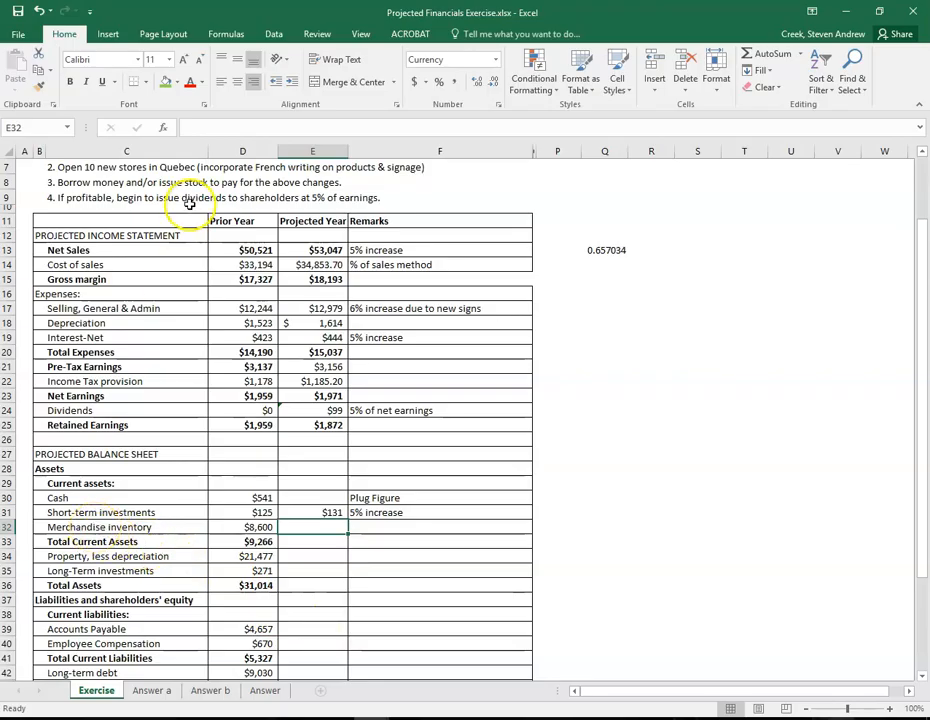
Following the store-opening strategy, enter the remark "3% increase due to new stores" for Merchandise inventory in F32.
scroll(218, 199, up, 1)
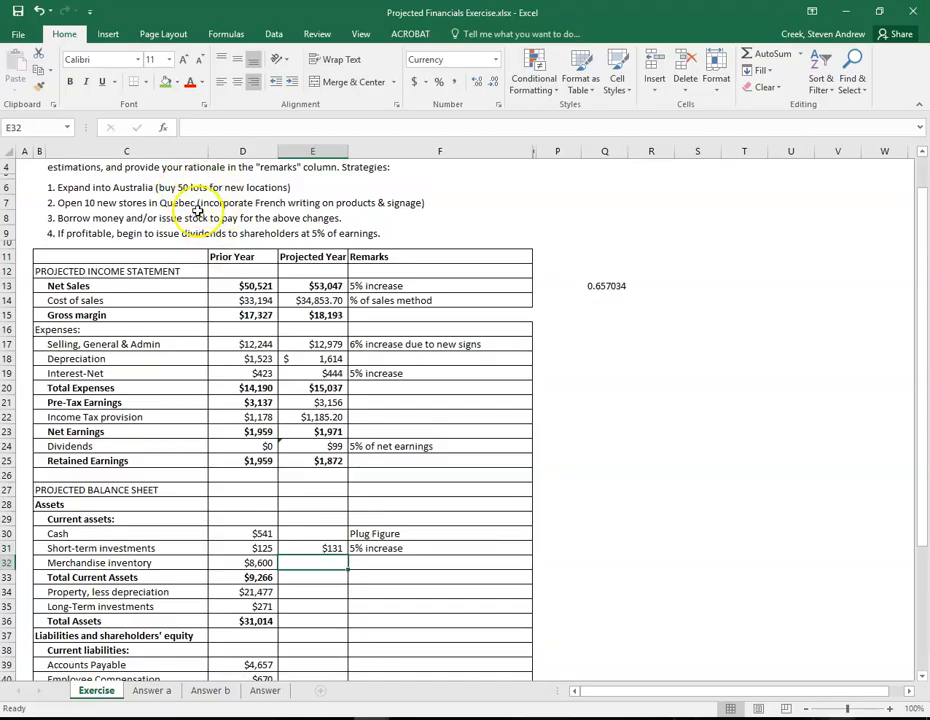
click(372, 565)
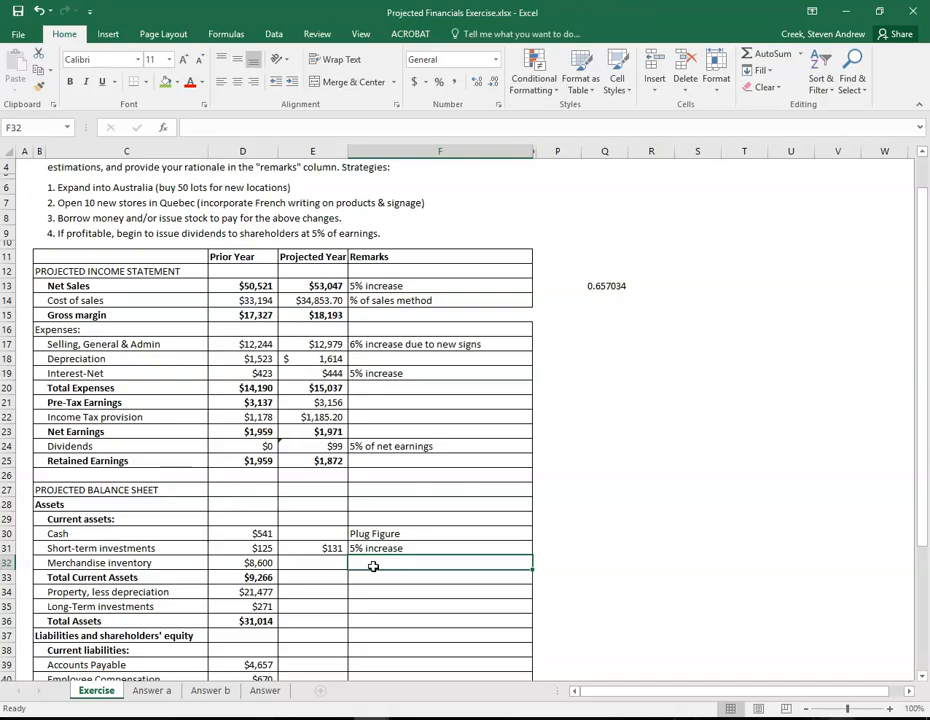
text(3% increase)
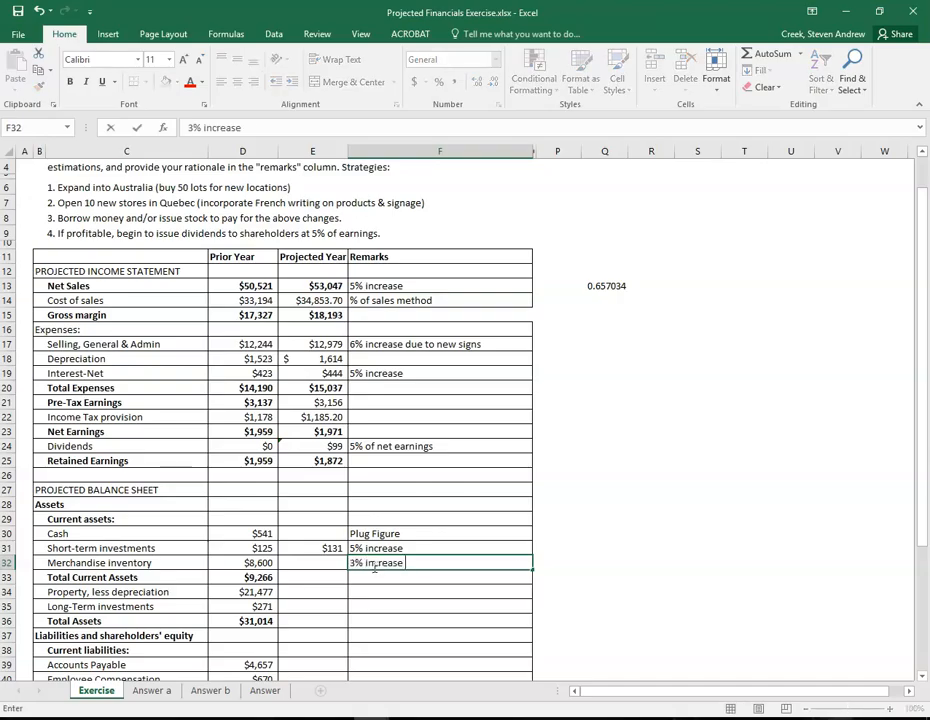
text( due to new story)
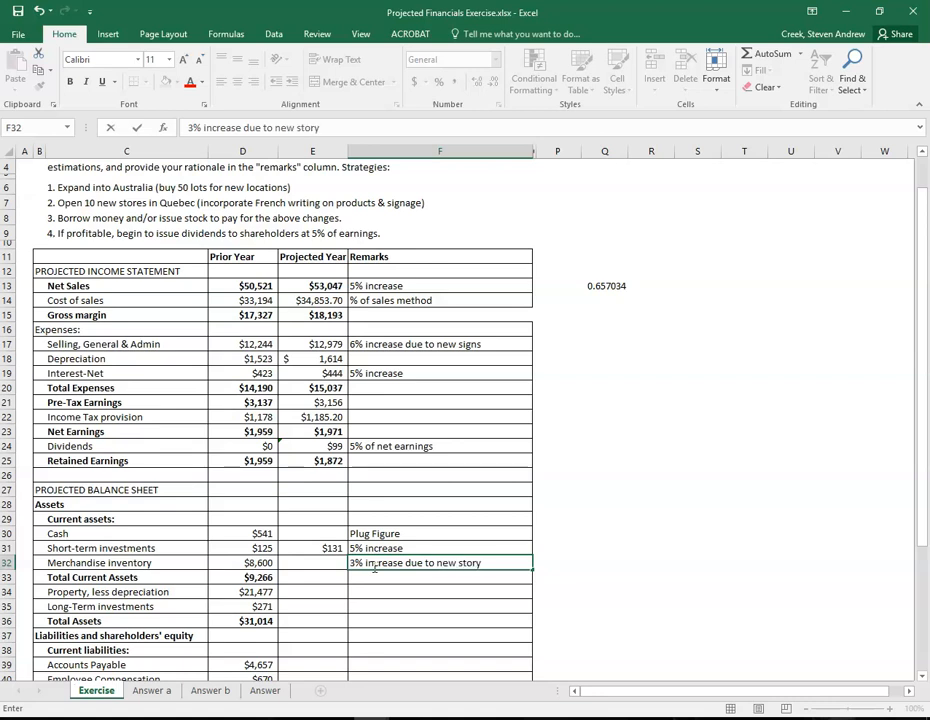
key(BackSpace)
text(es)
key(Left)
Calculate projected Merchandise inventory in E32 as a 3% increase over the prior year, =D32*1.03.
text(=)
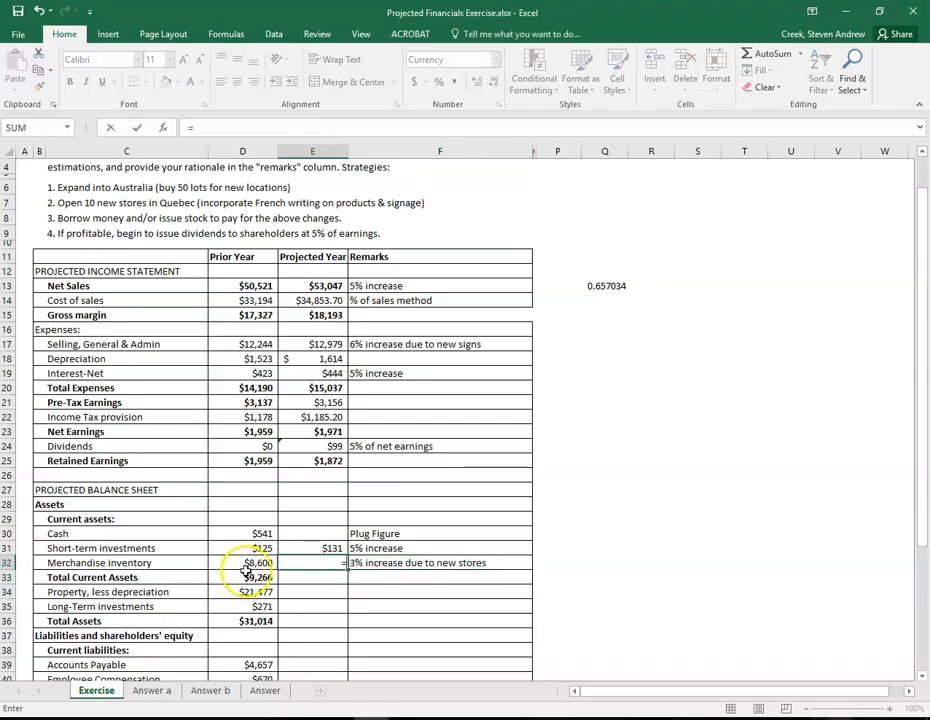
click(253, 563)
text(*1.03)
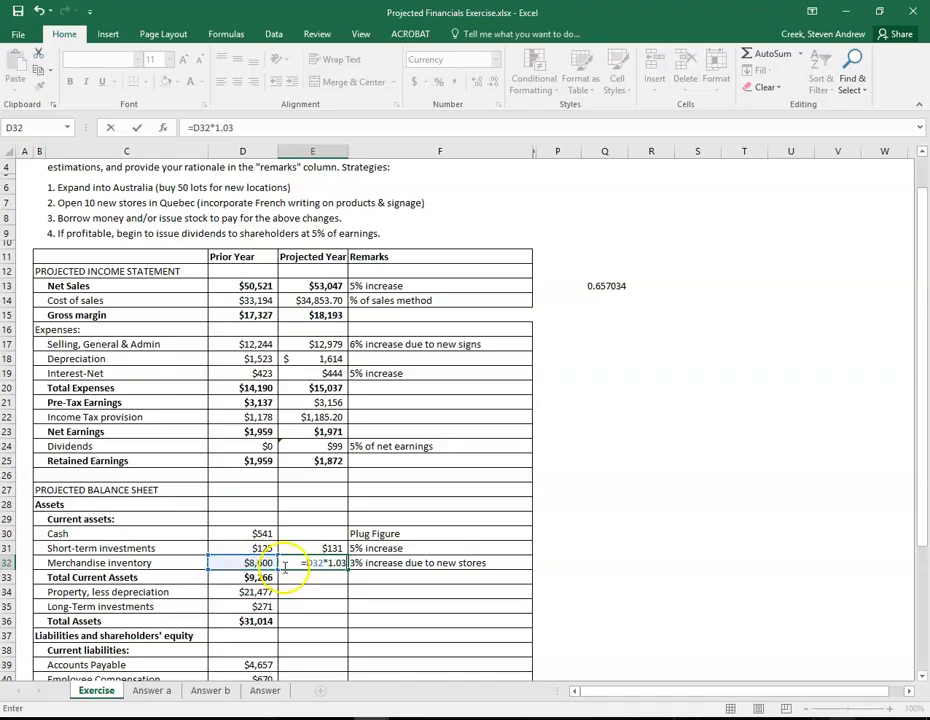
key(Return)
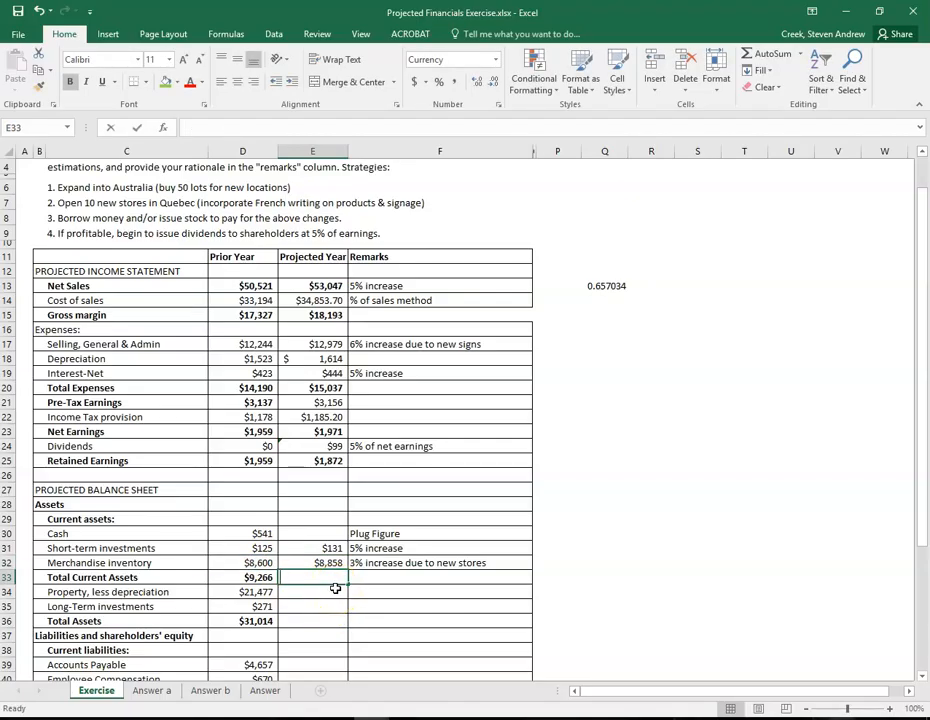
Total the projected current assets in E33 with a SUM of E30:E32, including the blank Cash cell.
text(=)
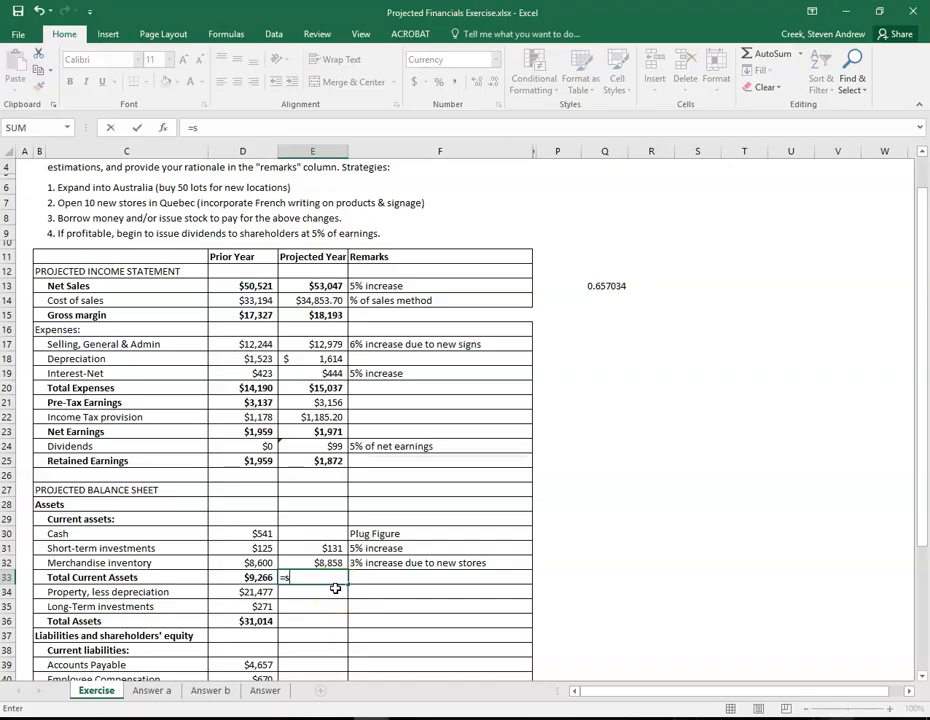
text(sum)
double_click(337, 594)
drag(327, 562, 322, 536)
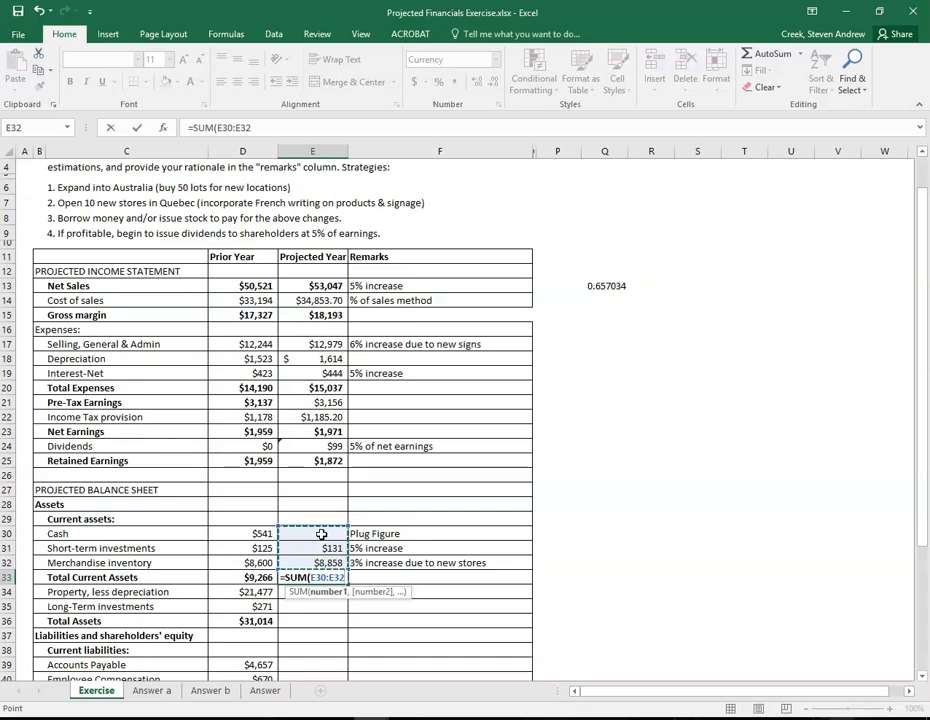
key(Return)
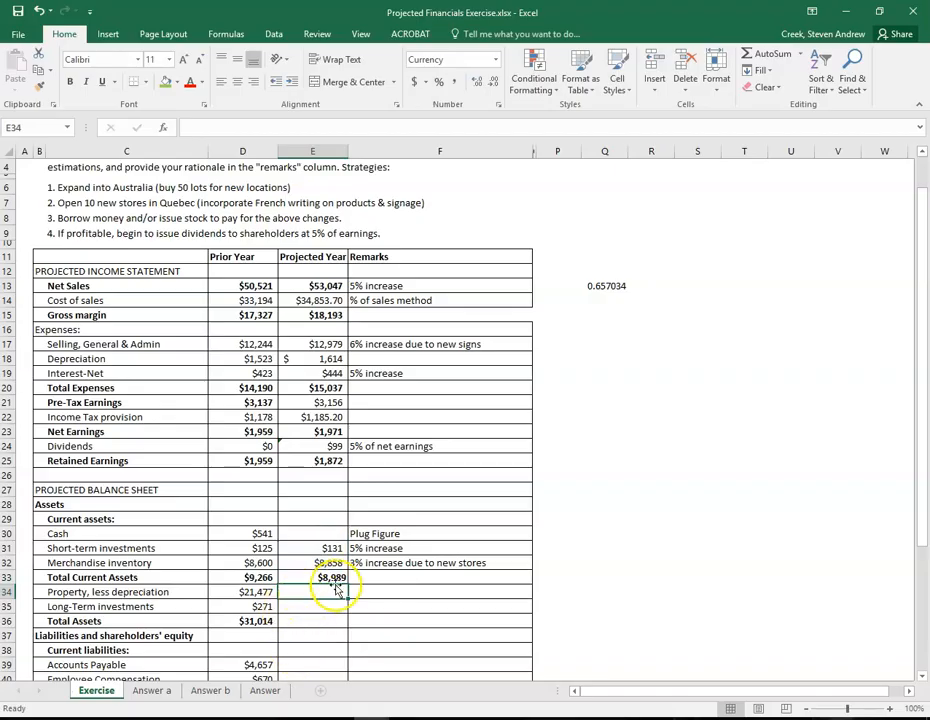
click(333, 534)
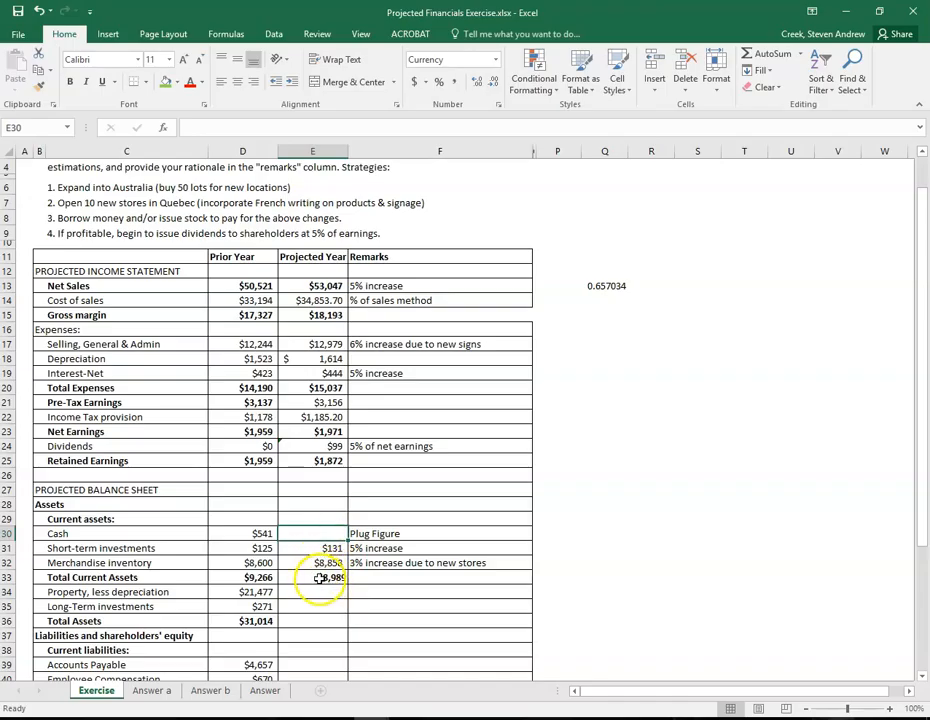
click(322, 578)
Enter the remark "$100M to purchase Aussie lots" for Property, less depreciation in F34.
click(297, 596)
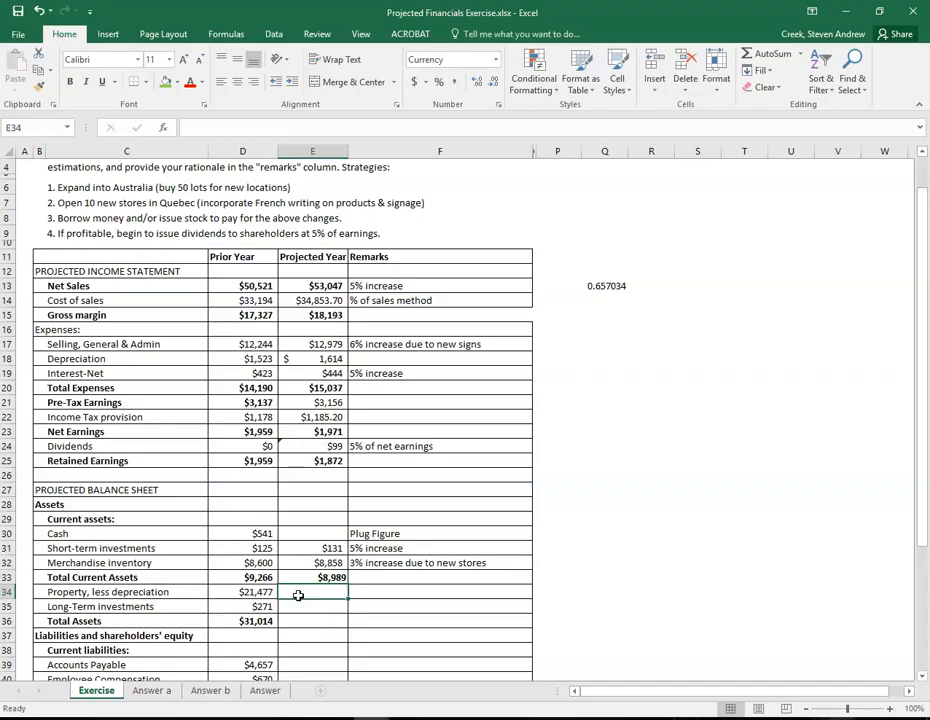
click(120, 592)
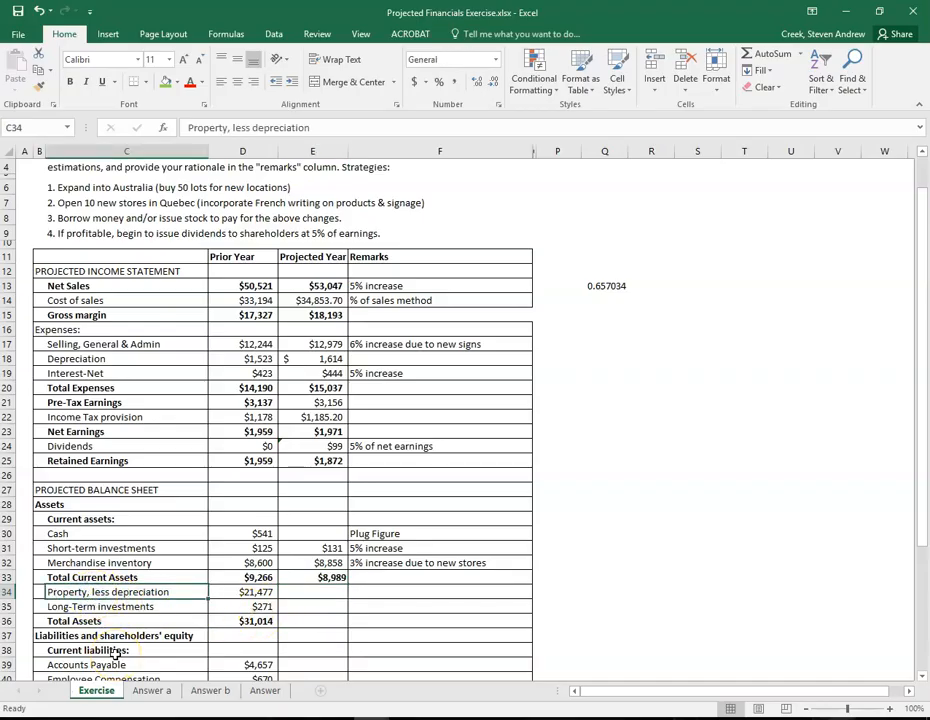
key(Right)
key(Right)
key(Right)
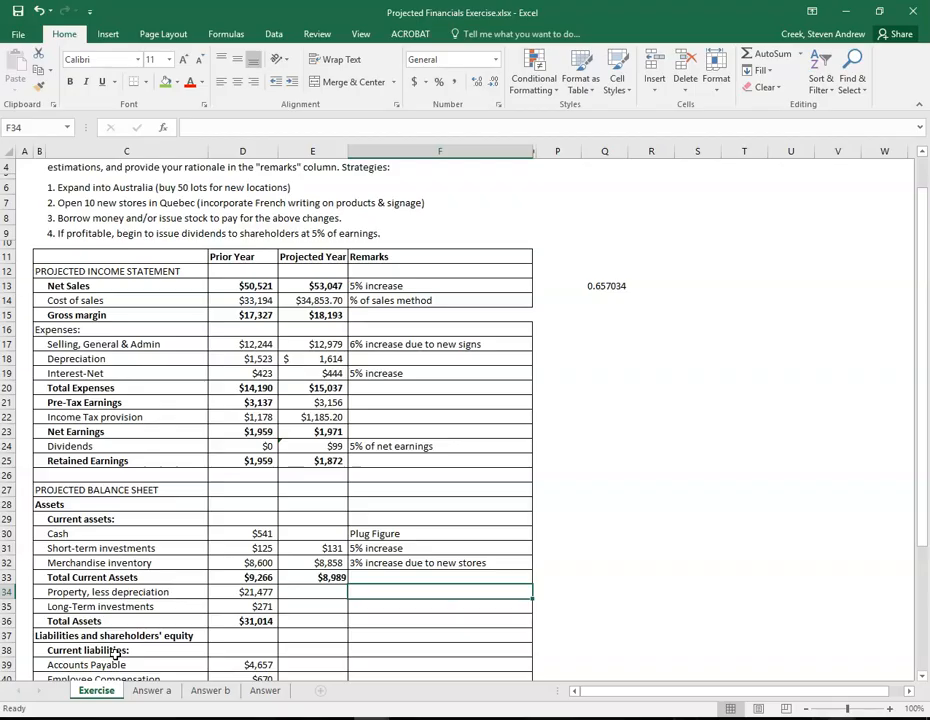
text($100M)
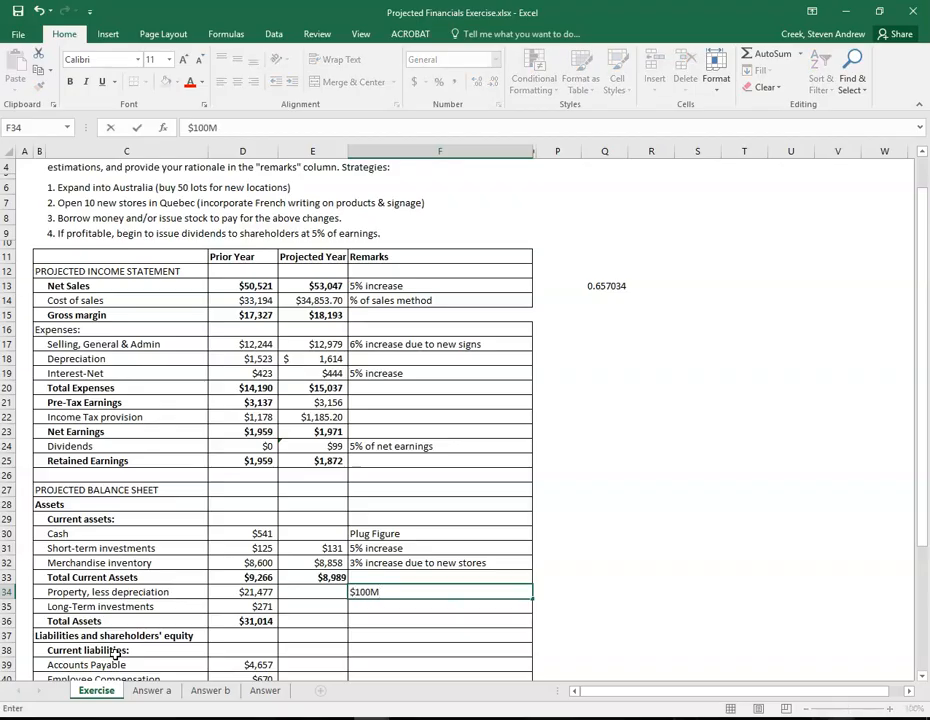
text( to purcha)
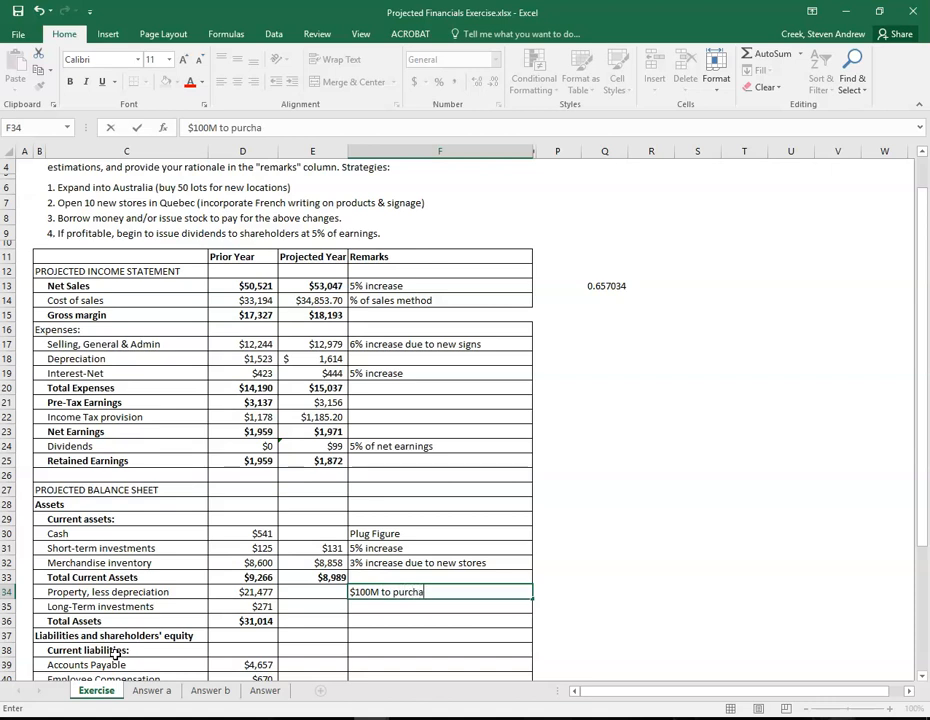
text(se Aussie lots)
key(Return)
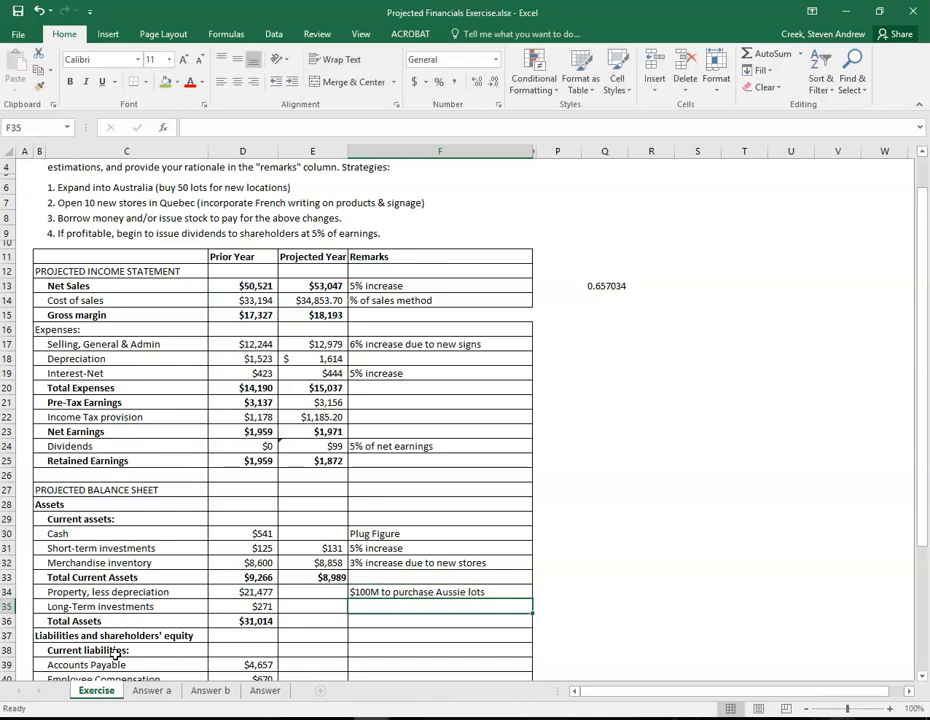
Calculate projected Property, less depreciation in E34 as the prior-year amount plus 100, =D34+100.
key(Up)
key(Left)
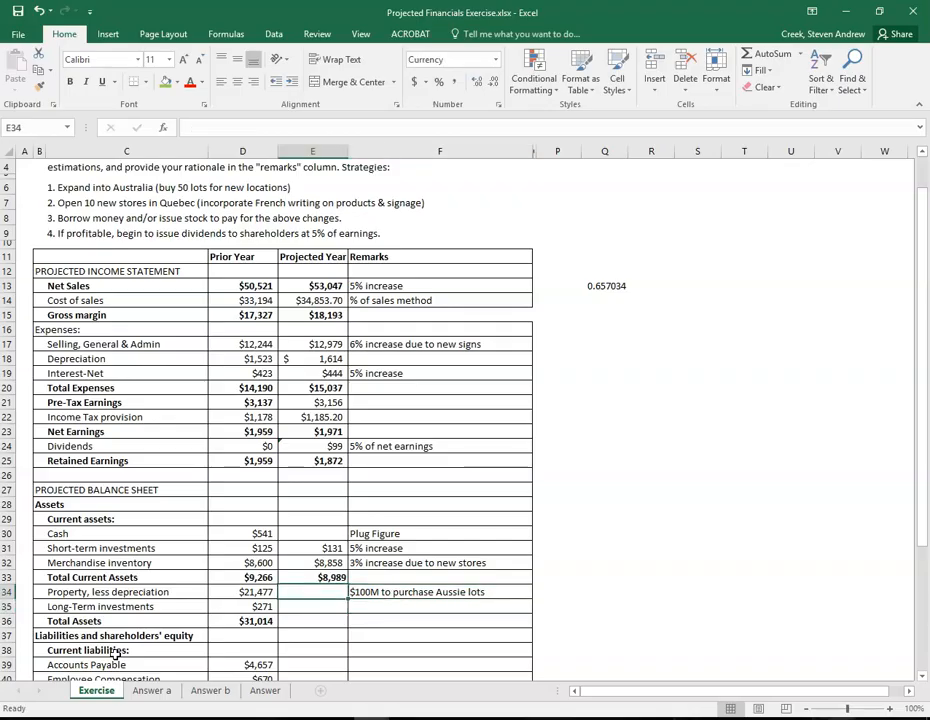
text(=)
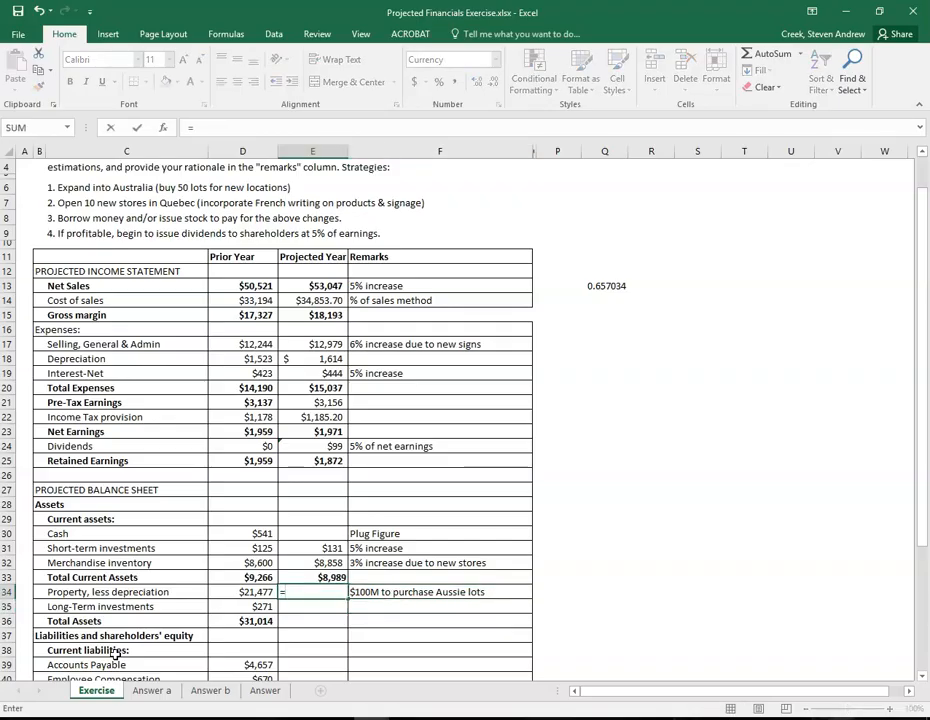
click(232, 592)
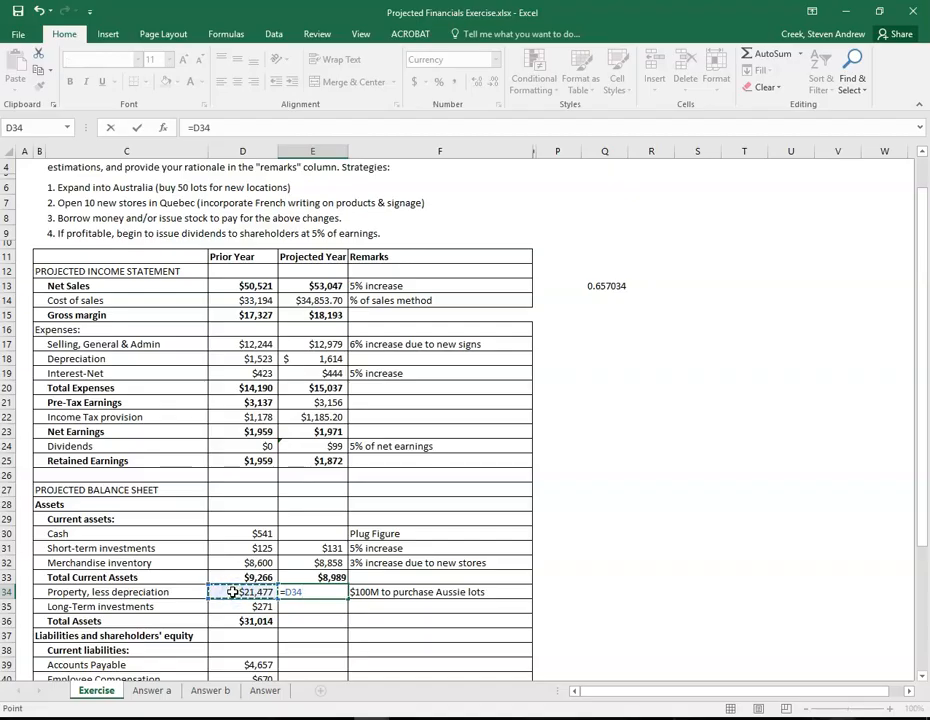
text(+100)
key(Return)
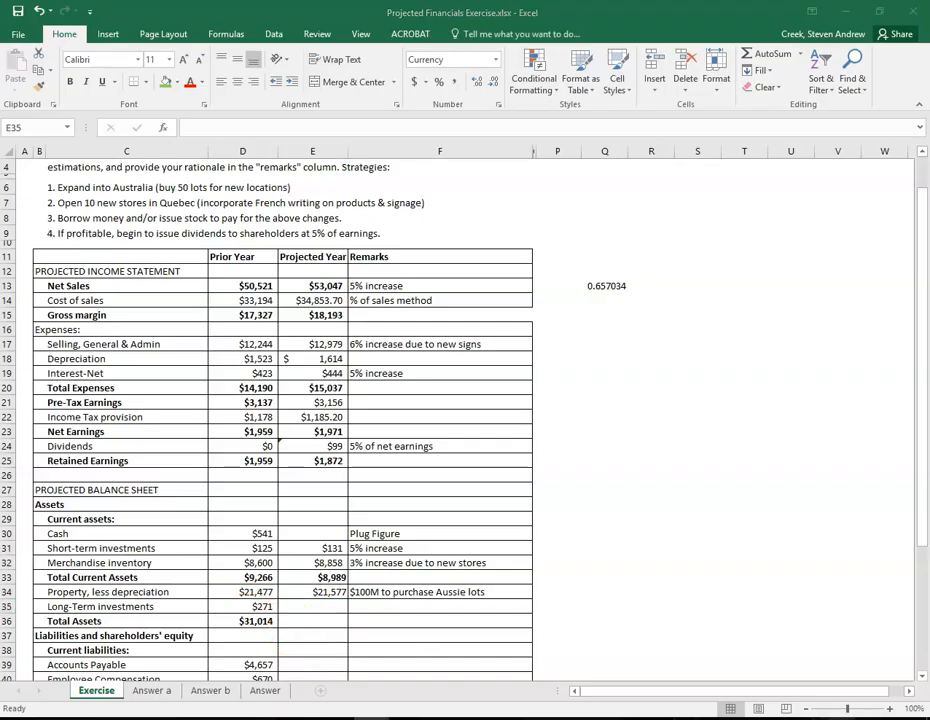
Calculate projected Long-Term investments in E35 as a 5% increase over the prior year, =D35*1.05.
click(304, 605)
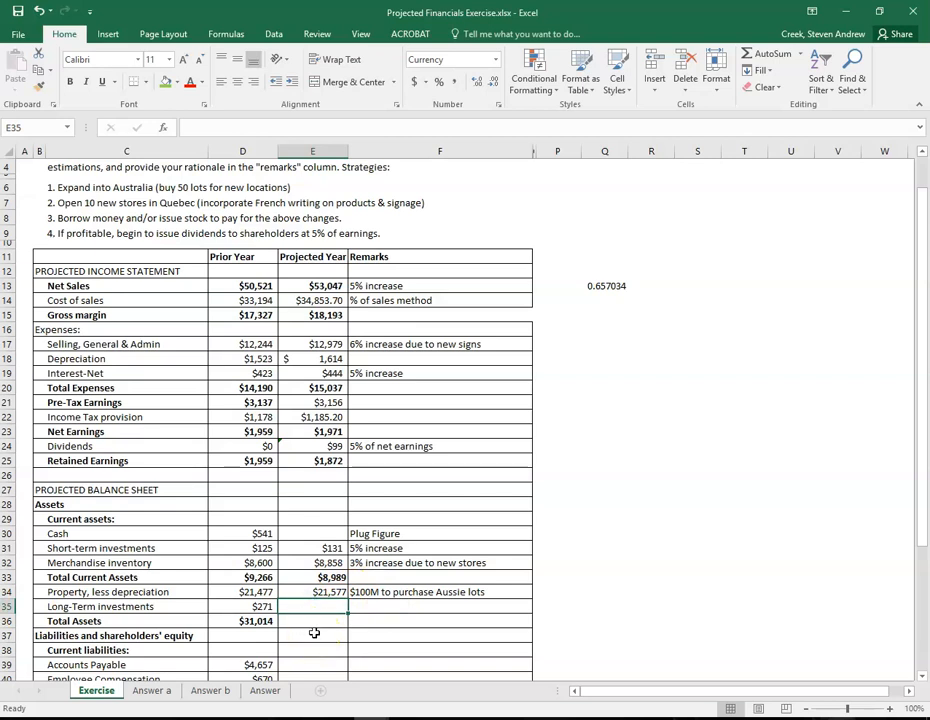
text(=)
click(258, 606)
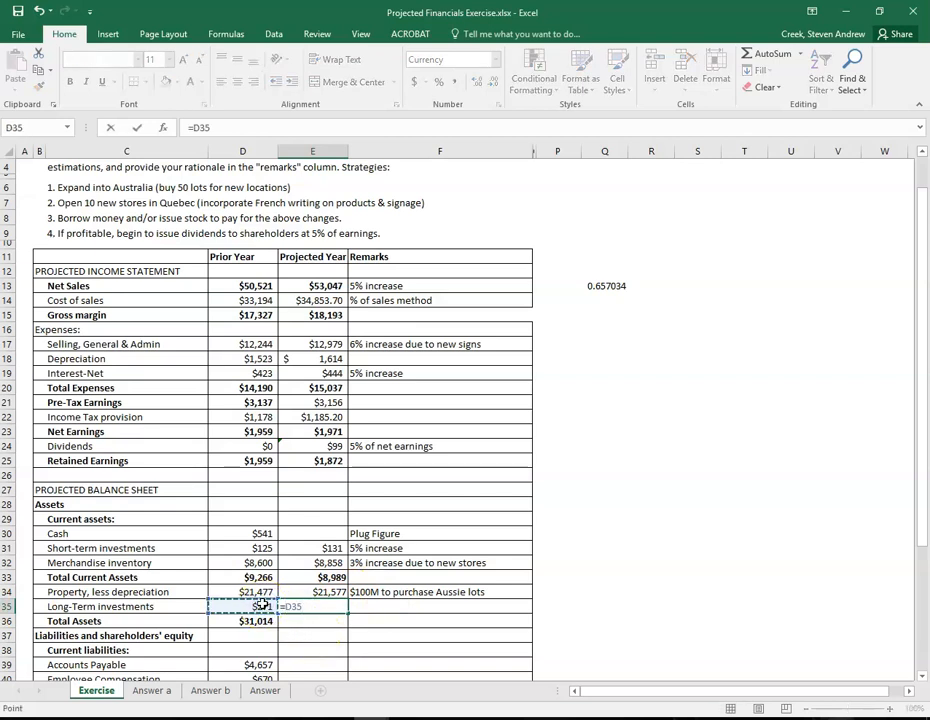
text(*1.05)
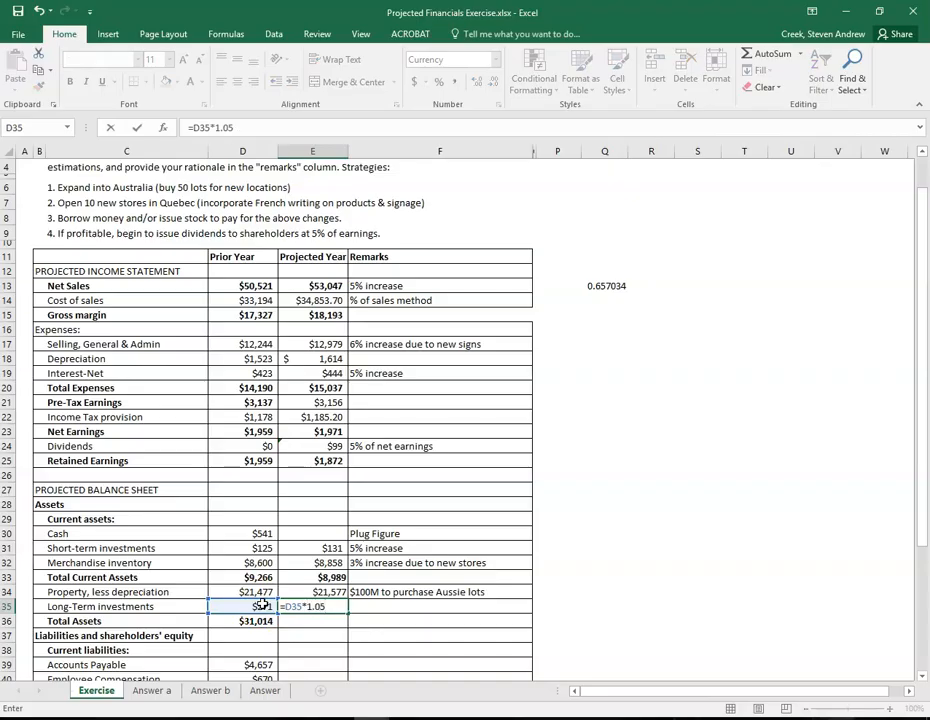
key(Return)
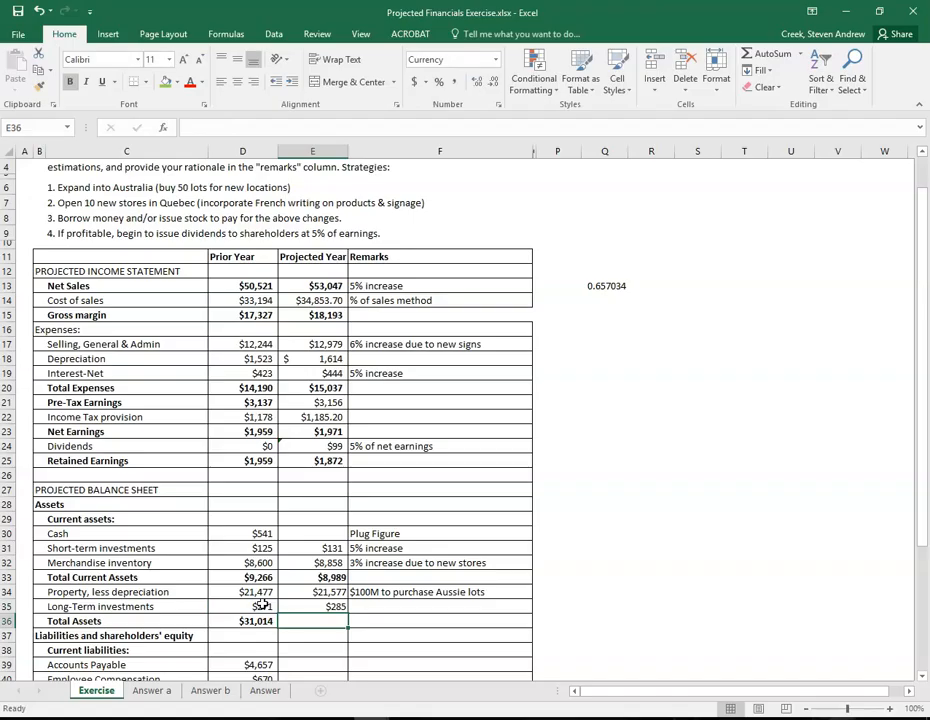
Total the projected assets in E36 with a SUM of E33:E35, leaving the Cash plug figure blank.
text(=sum)
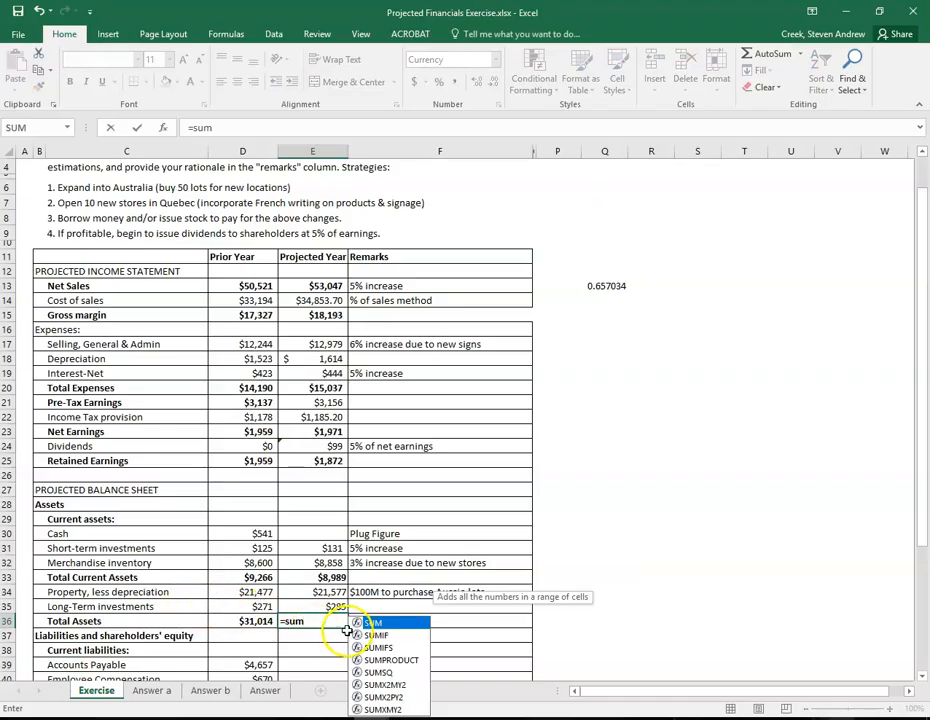
double_click(370, 622)
drag(334, 578, 337, 610)
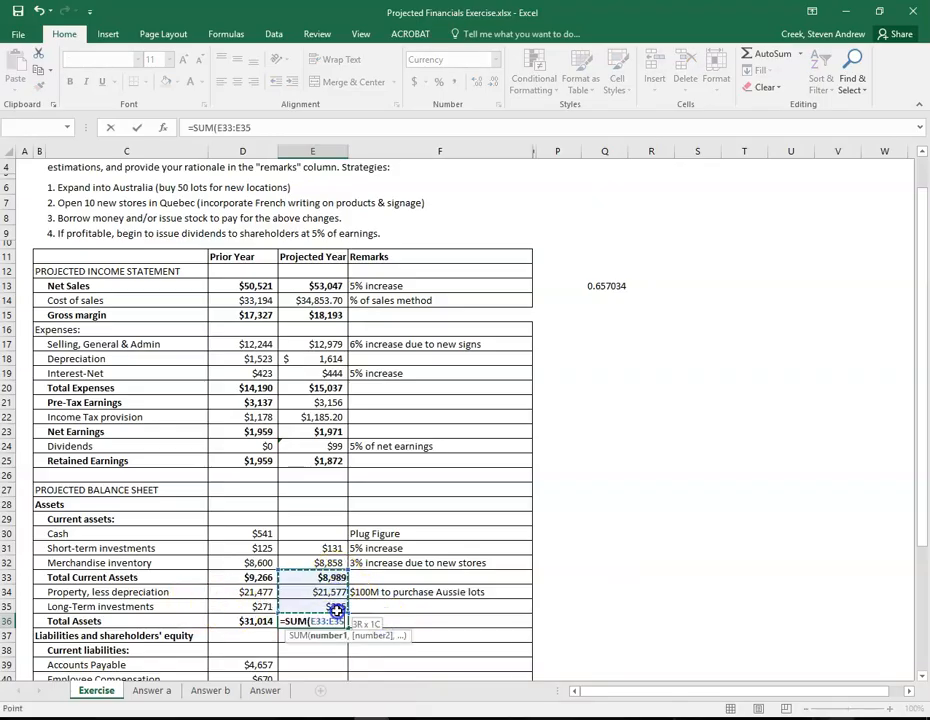
key(Return)
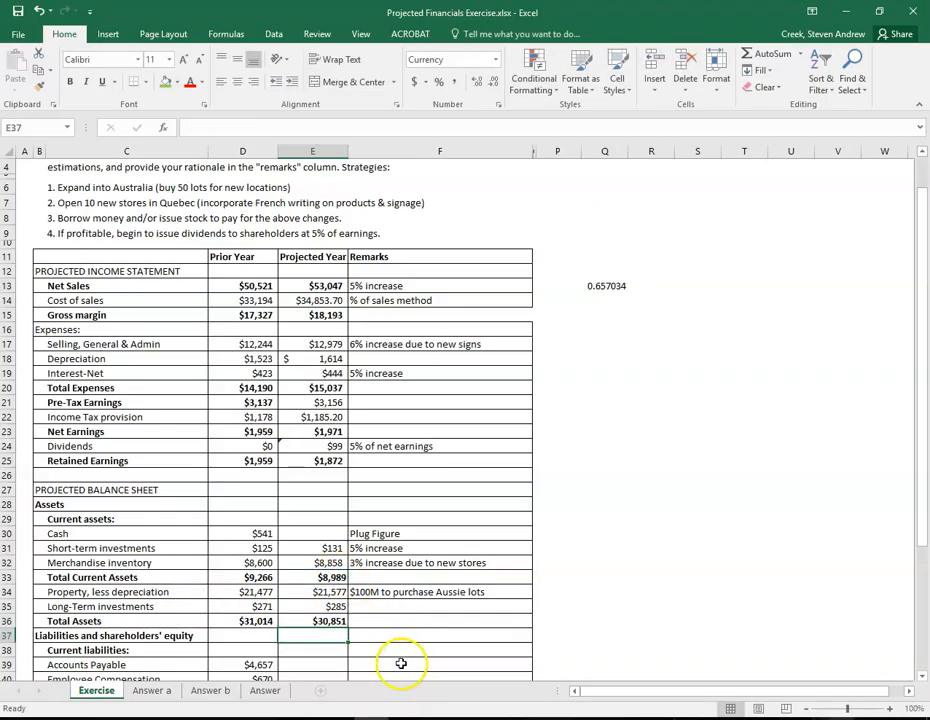
click(333, 620)
click(311, 535)
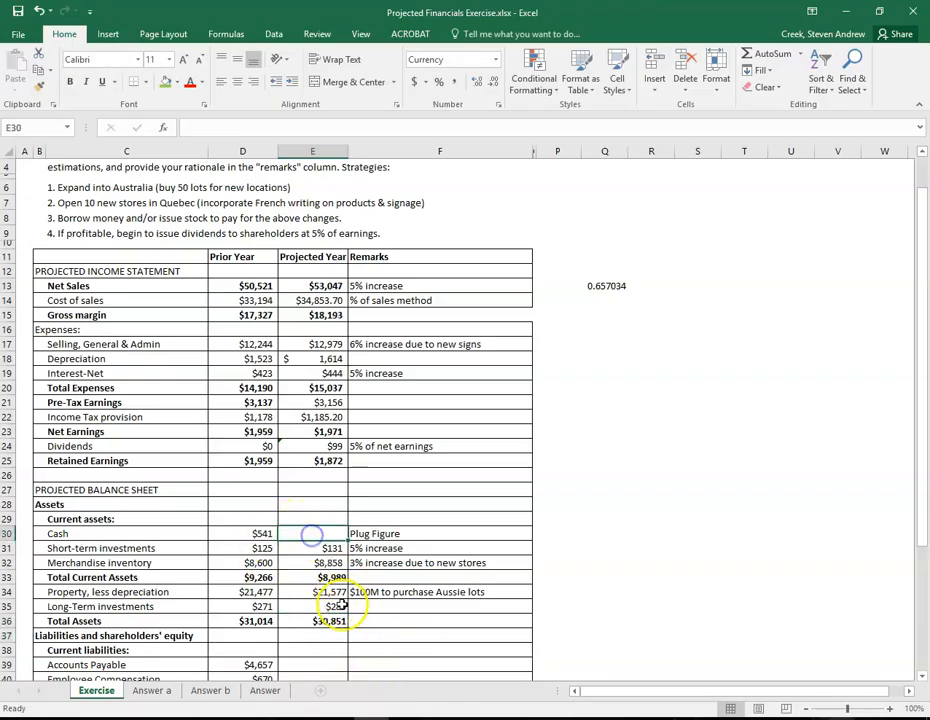
Calculate projected Accounts Payable in E39 as a 5% increase over the prior year, =D39*1.05.
scroll(340, 608, down, 2)
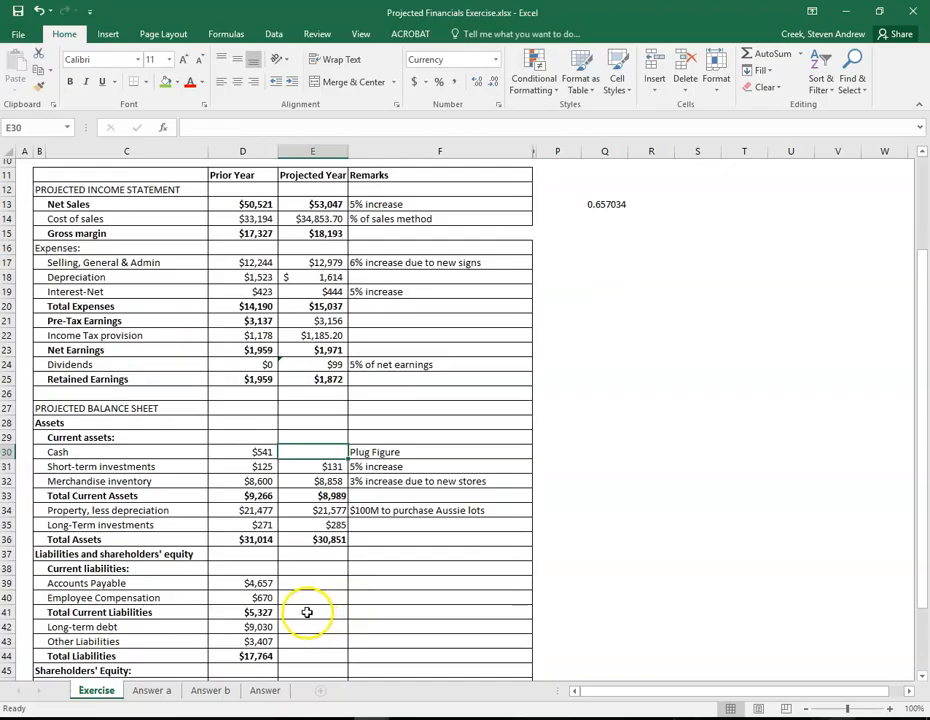
click(100, 554)
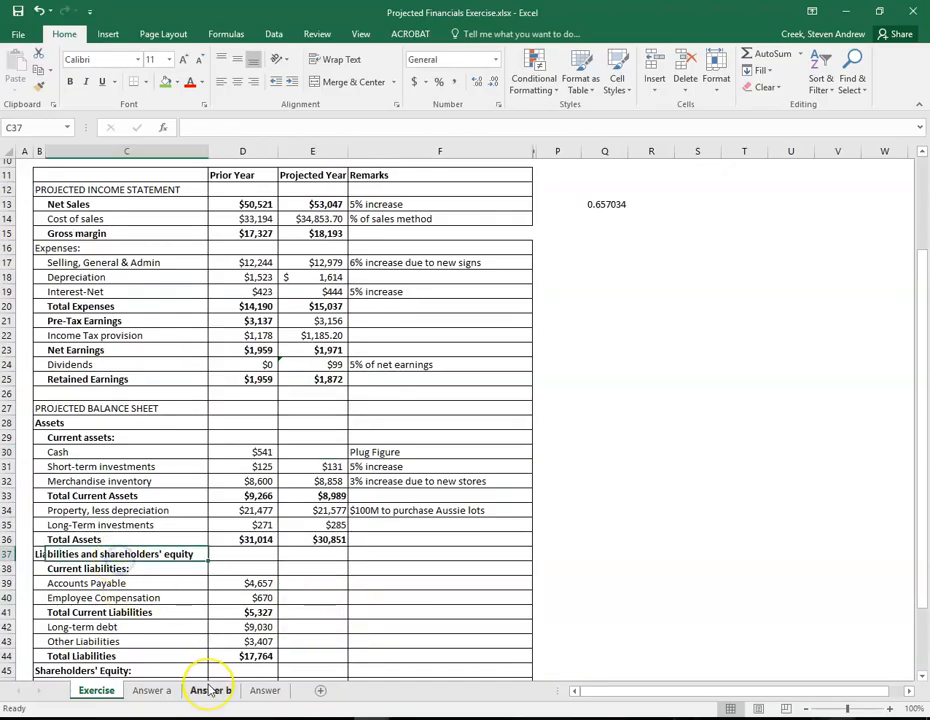
key(Left)
key(Down)
key(Down)
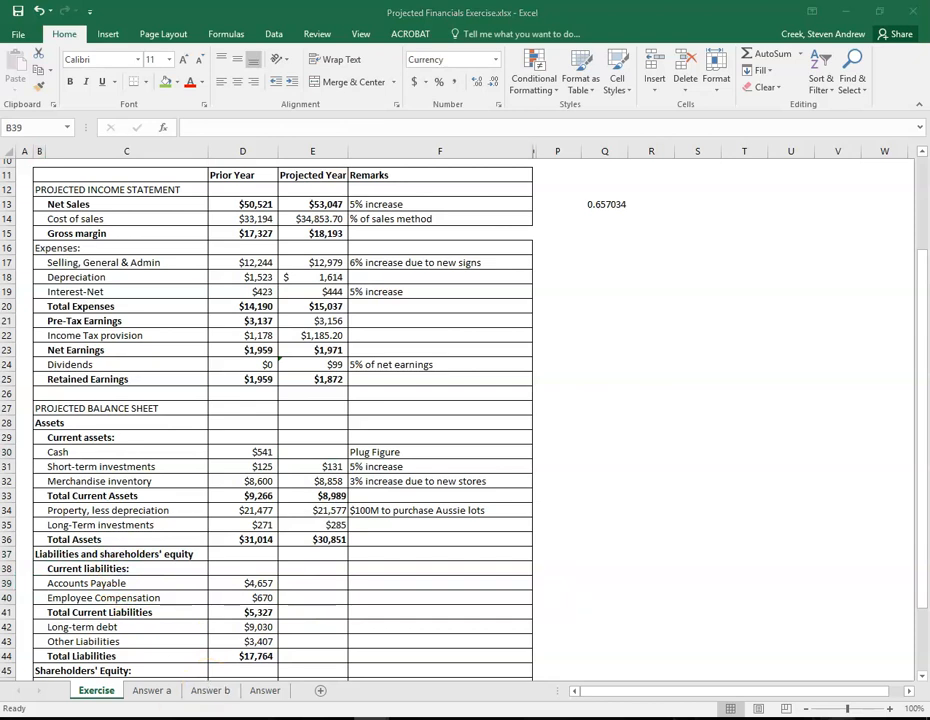
click(366, 582)
click(321, 585)
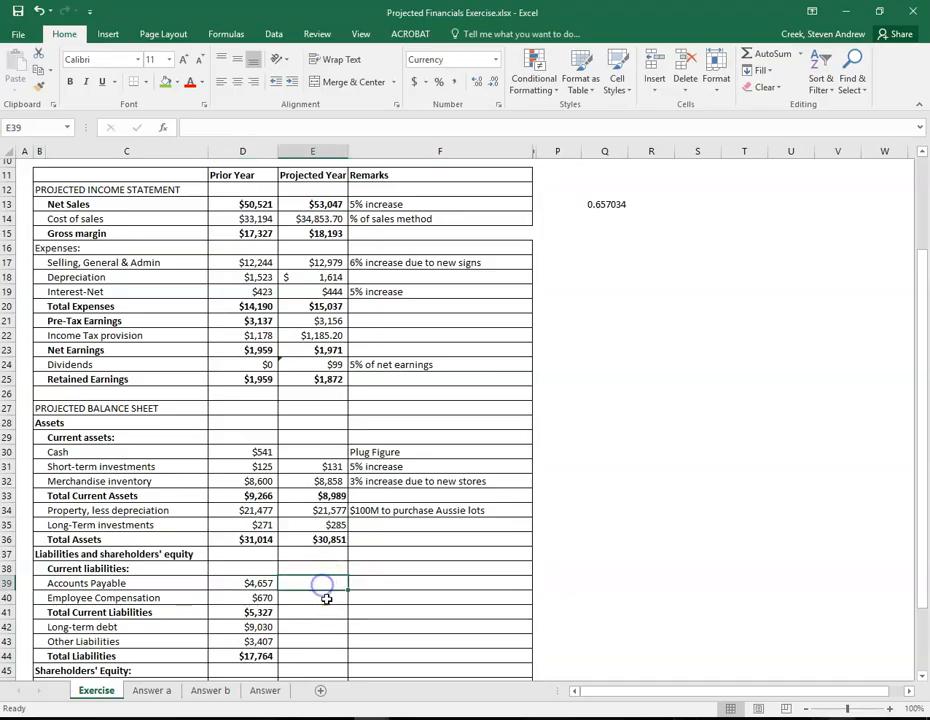
text(=)
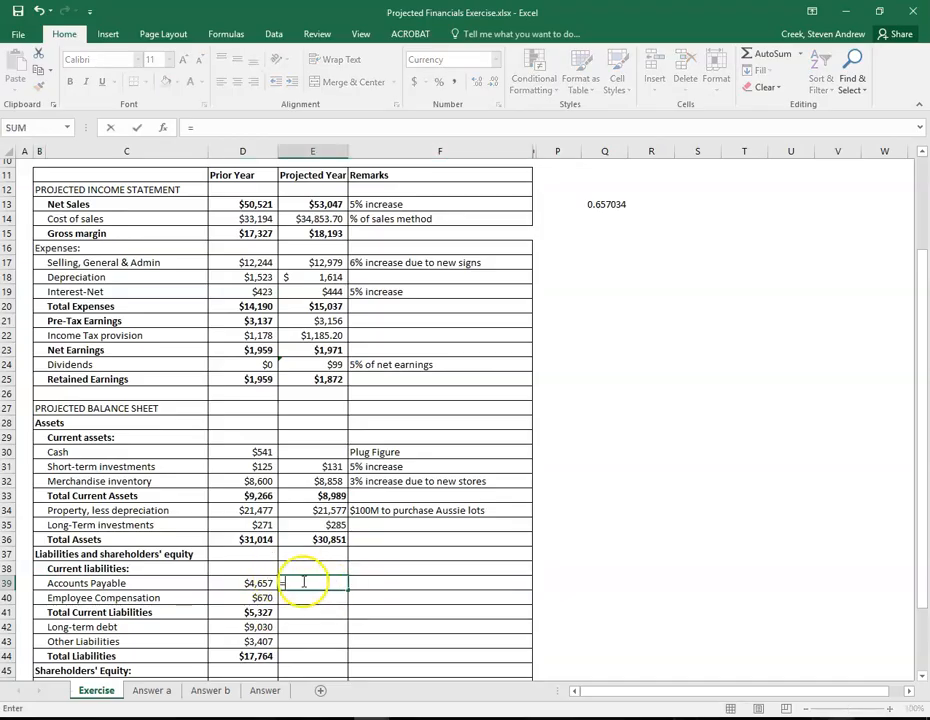
click(255, 585)
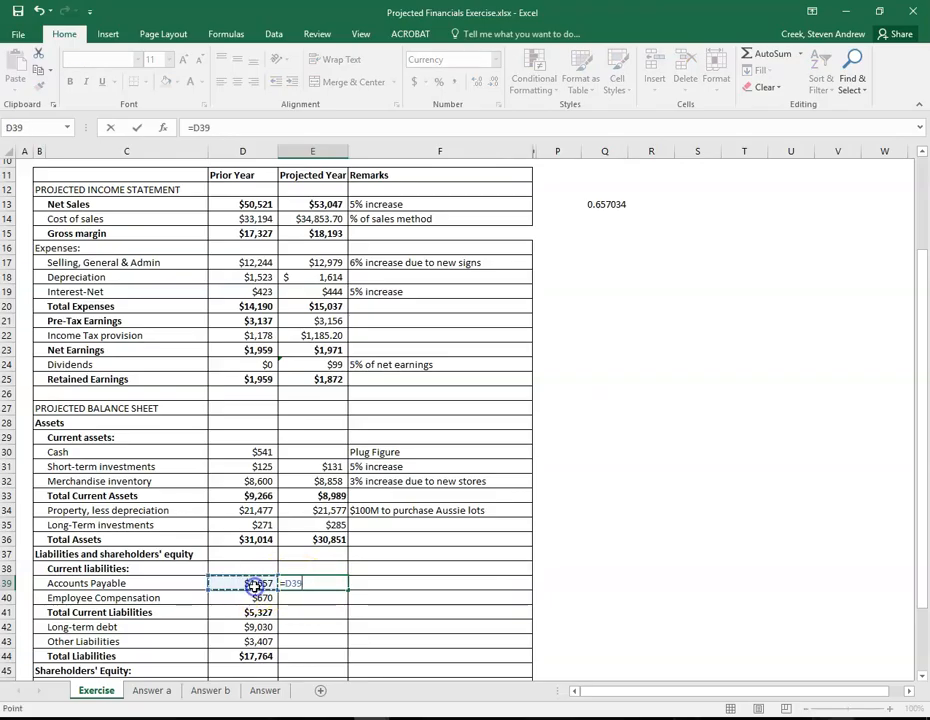
text(*1.05)
key(Return)
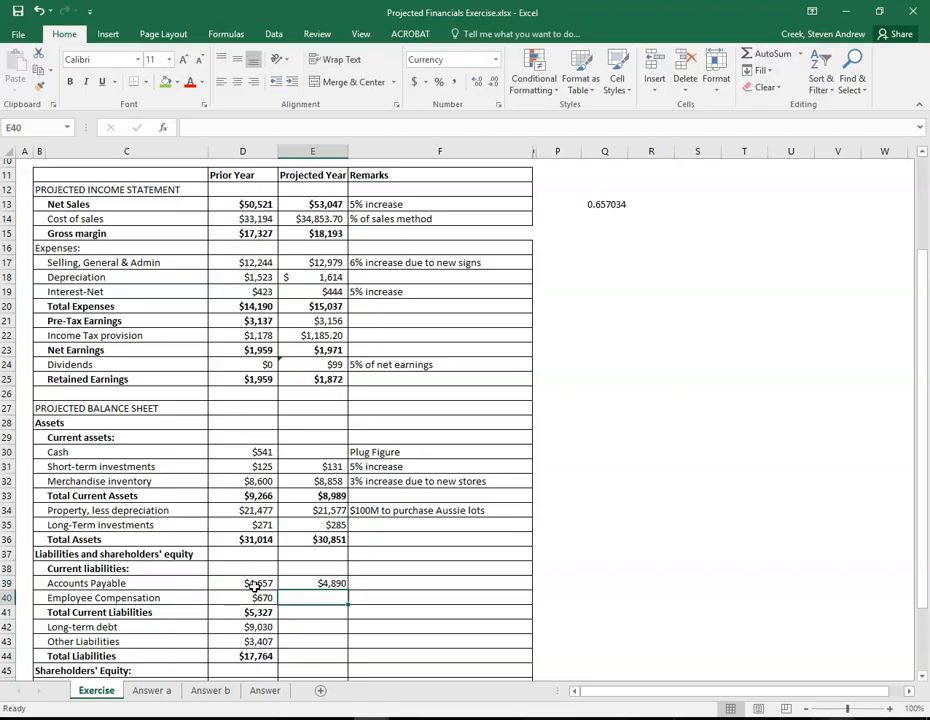
For Employee Compensation, enter the remark "3% increase due to new stores" in F40 and calculate E40 as =D40*1.03.
key(Right)
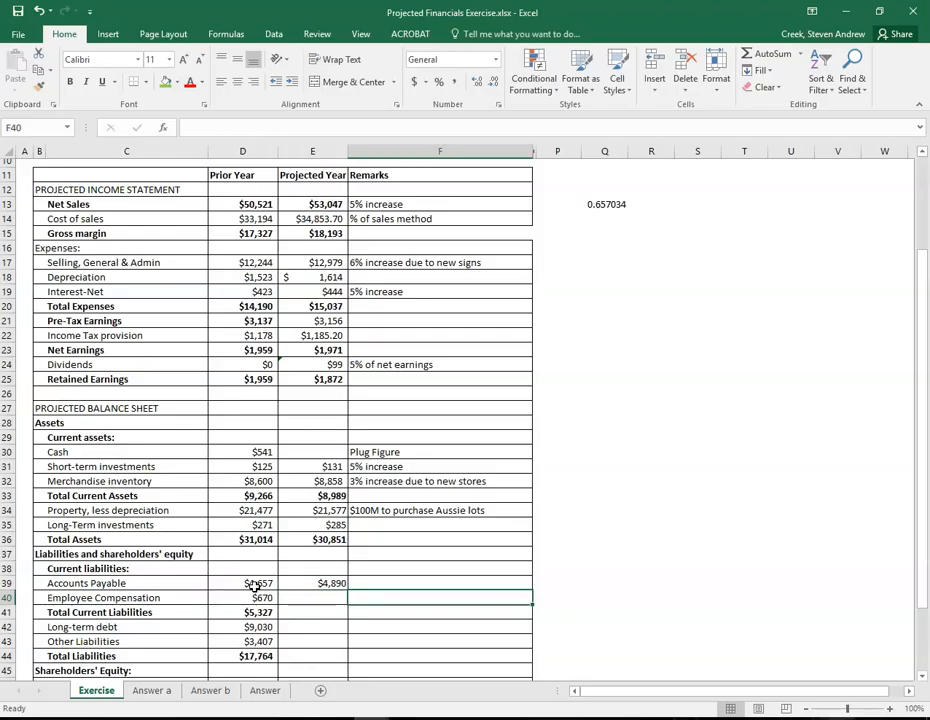
text(3% increase due to new stores)
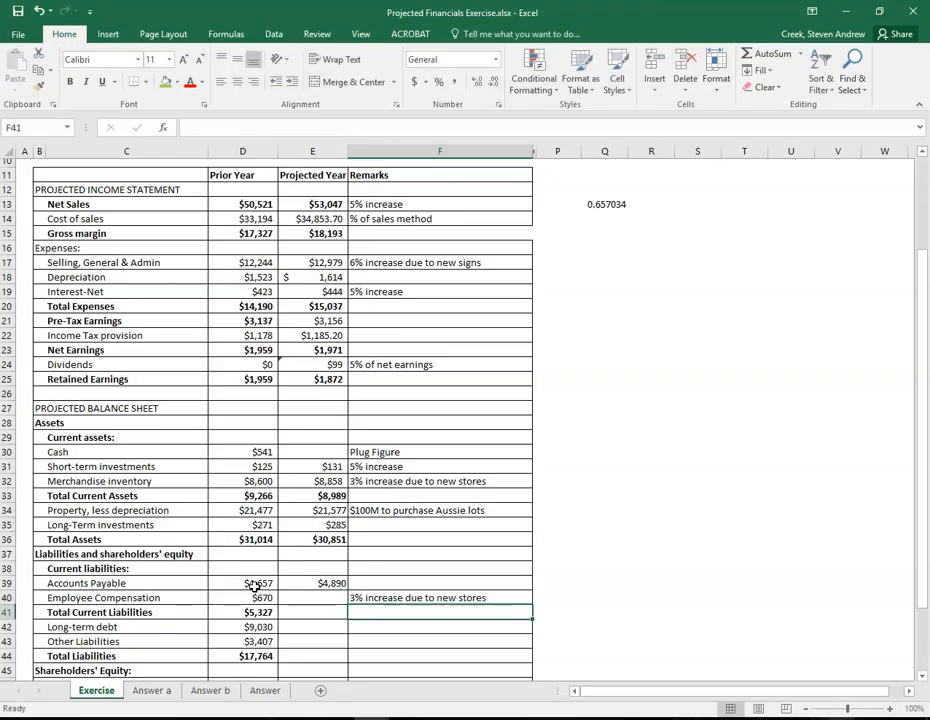
key(Left)
text(=)
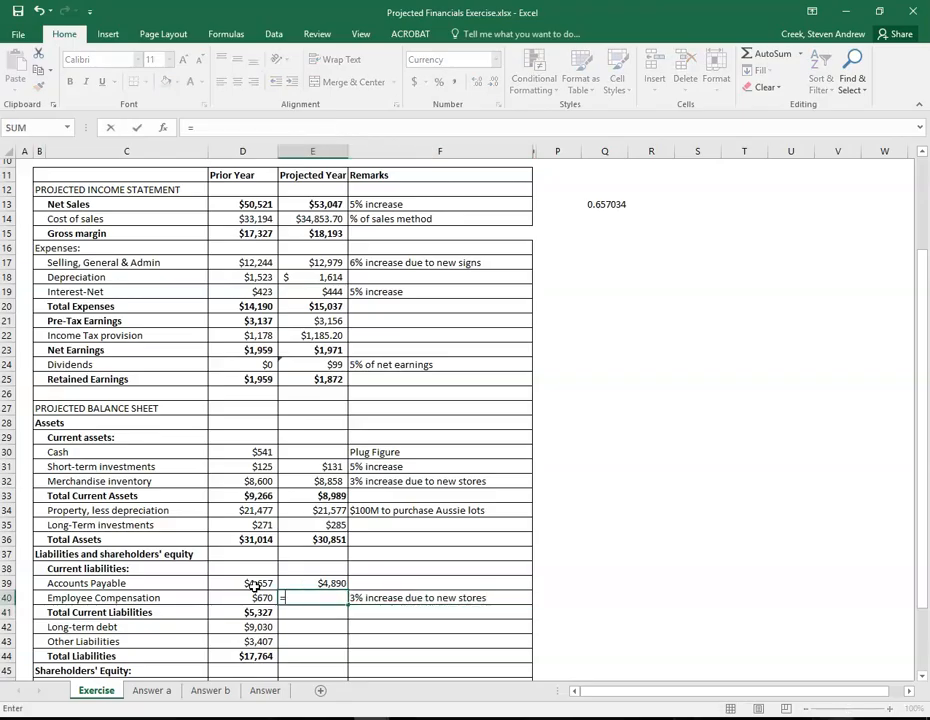
click(258, 598)
text(*1.03)
key(Return)
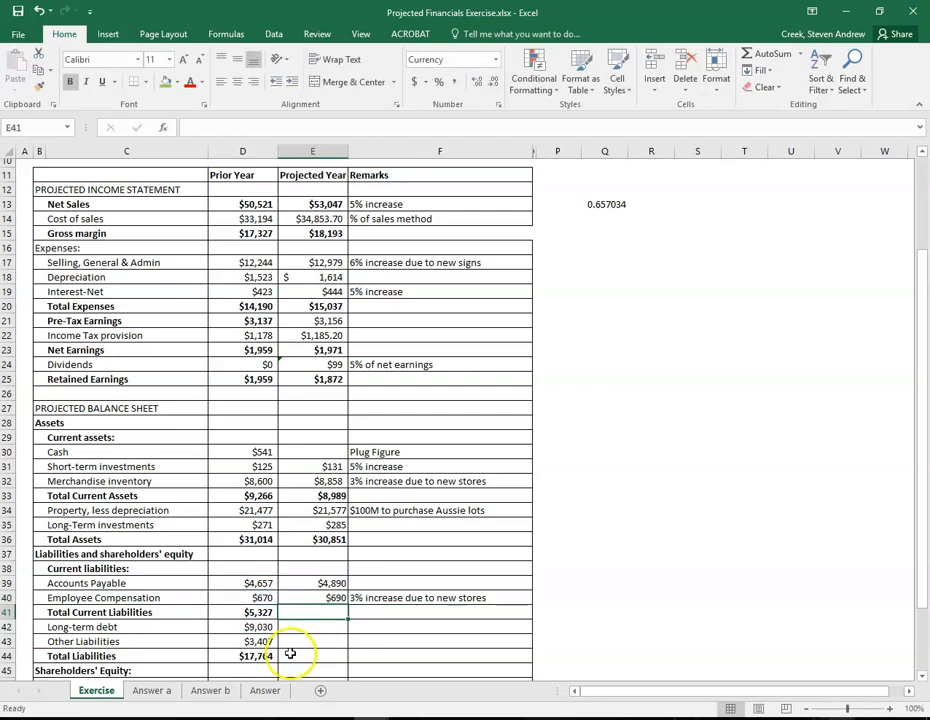
Total the projected current liabilities in E41 with a SUM of E39:E40.
text(=sum)
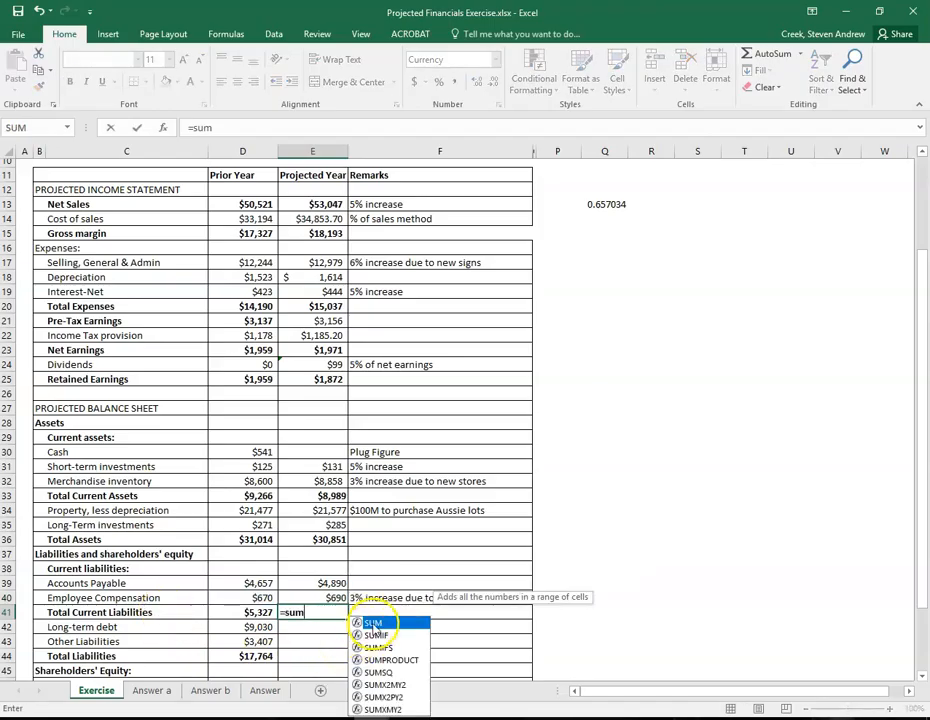
double_click(373, 625)
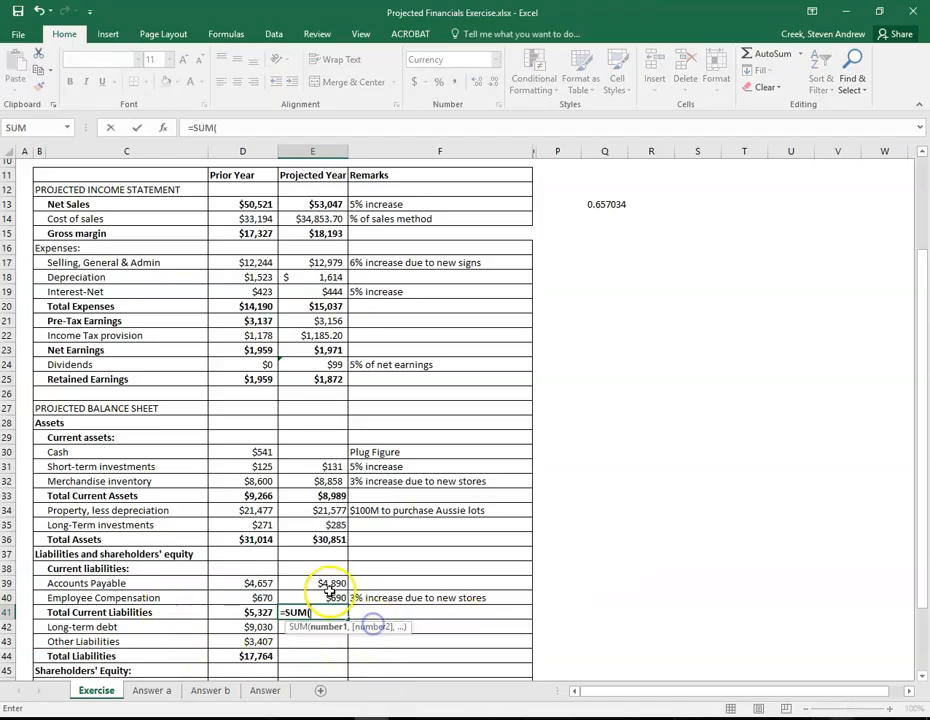
drag(317, 585, 318, 597)
key(Return)
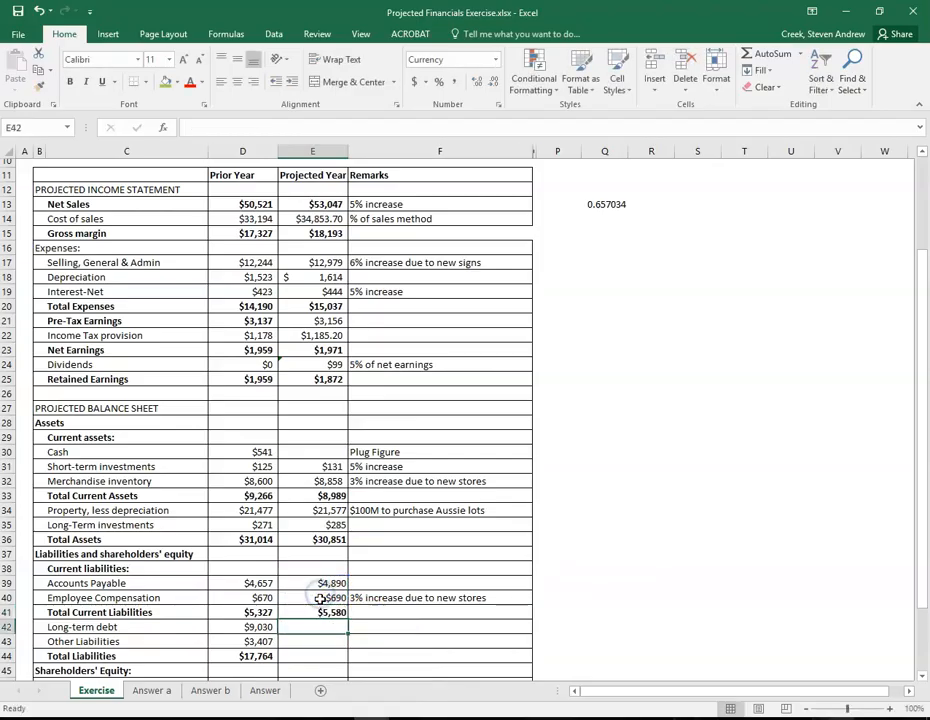
Enter the remark "$100M increase to purchase lots" for Long-term debt in F42.
click(100, 627)
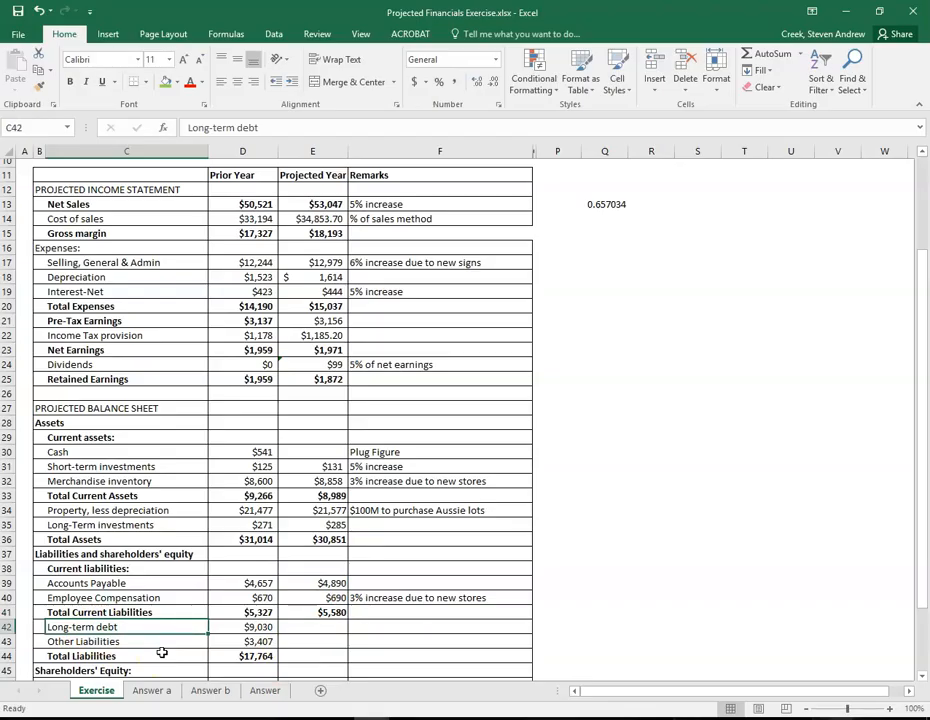
key(Right)
key(Right)
key(Right)
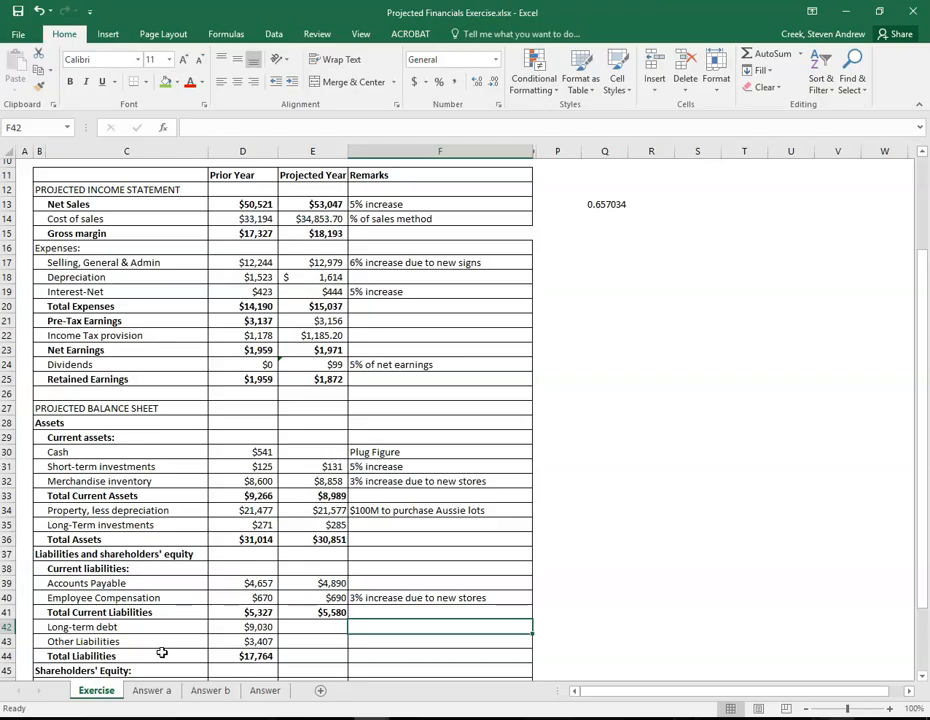
text($100M)
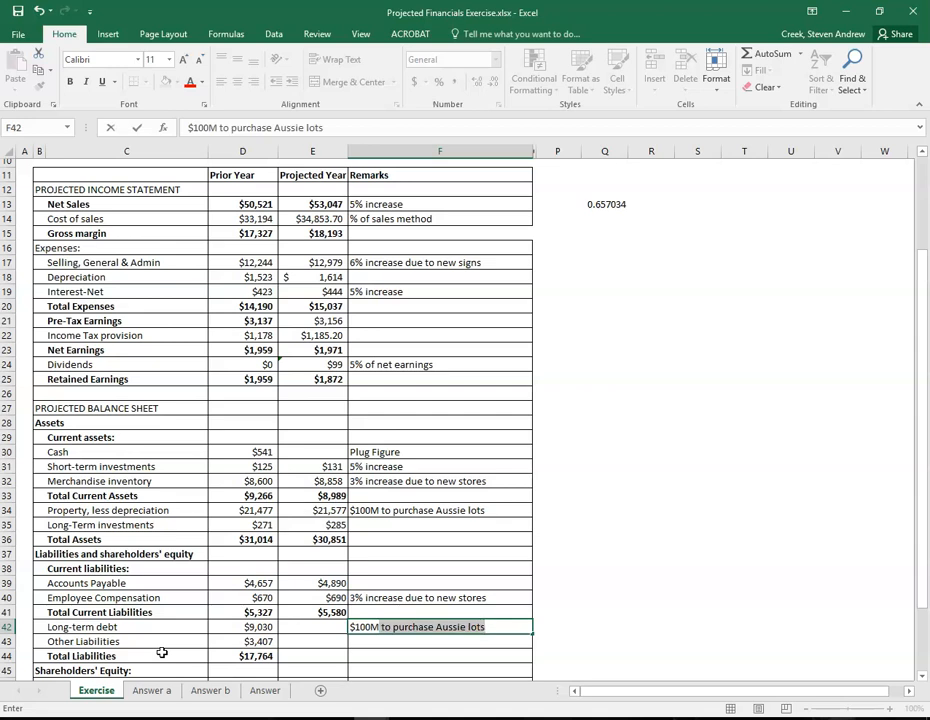
text(incre)
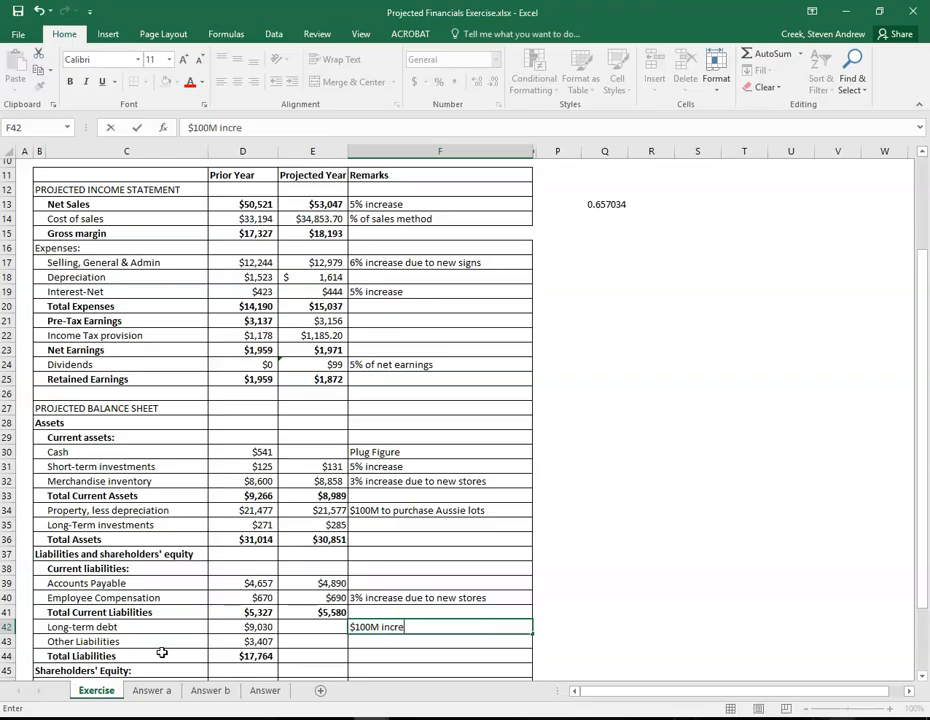
text(ase to purch)
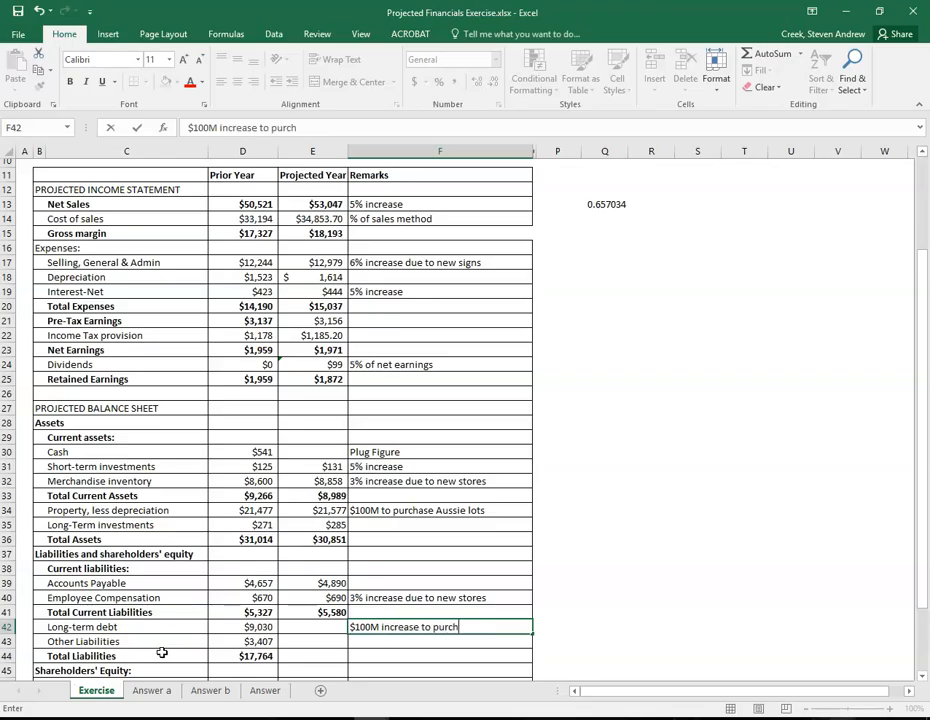
text(ase lots)
Calculate projected Long-term debt in E42 as the prior-year amount plus 100, =D42+100.
key(Left)
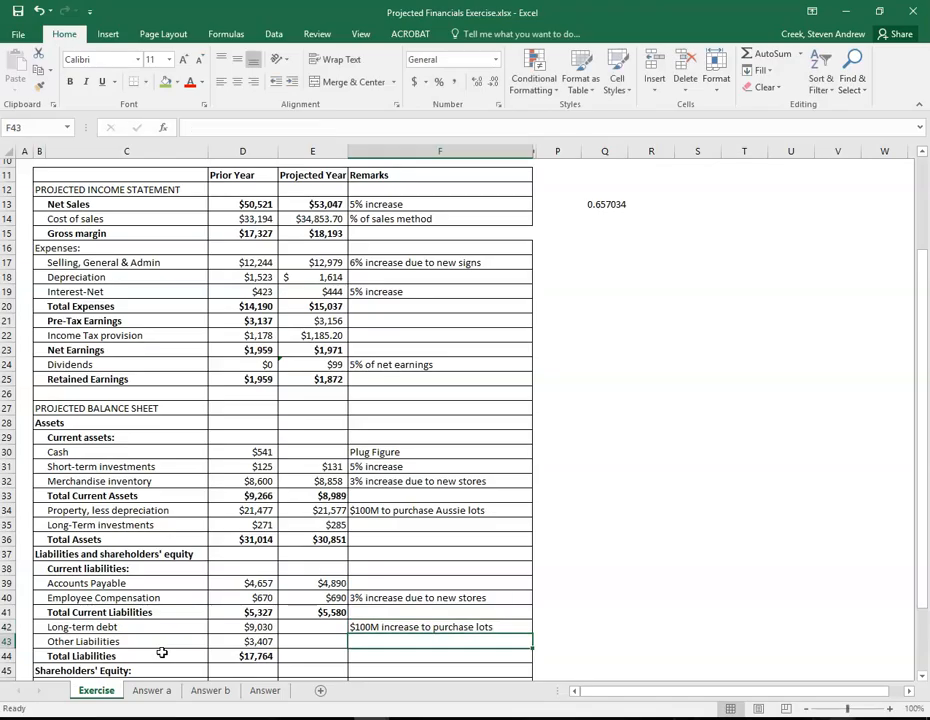
text(=)
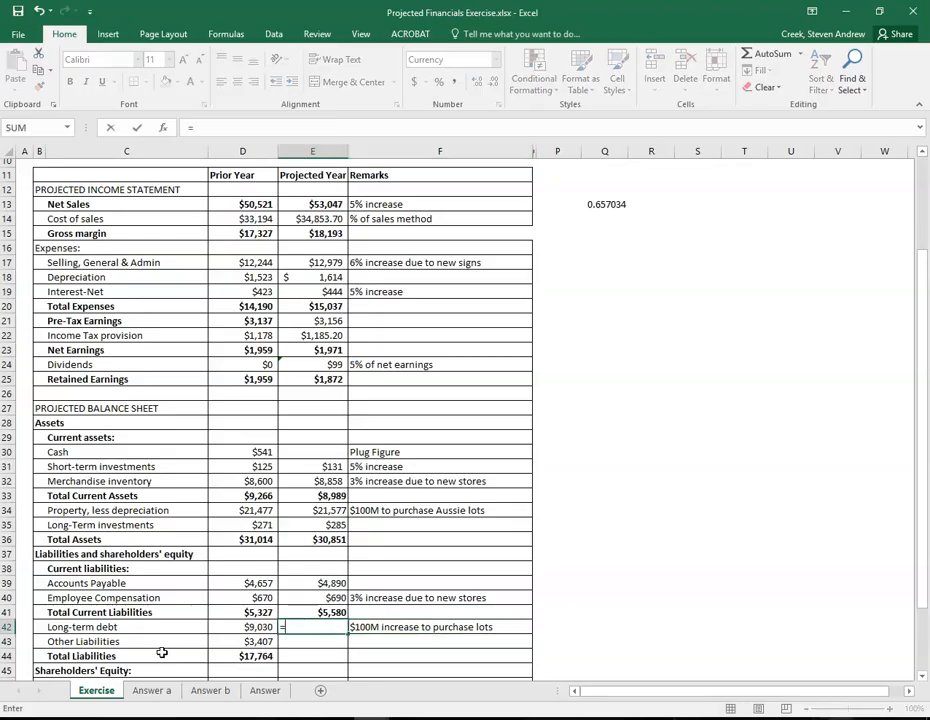
click(228, 627)
text(+100)
key(Return)
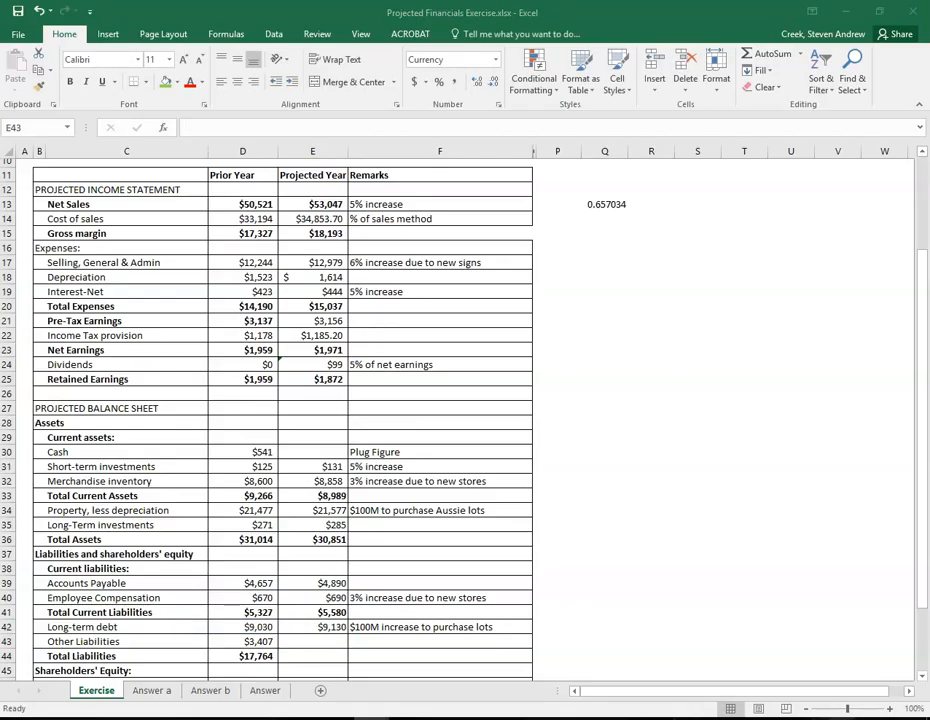
Calculate projected Other Liabilities in E43 as a 5% increase over the prior year, =D43*1.05.
click(323, 645)
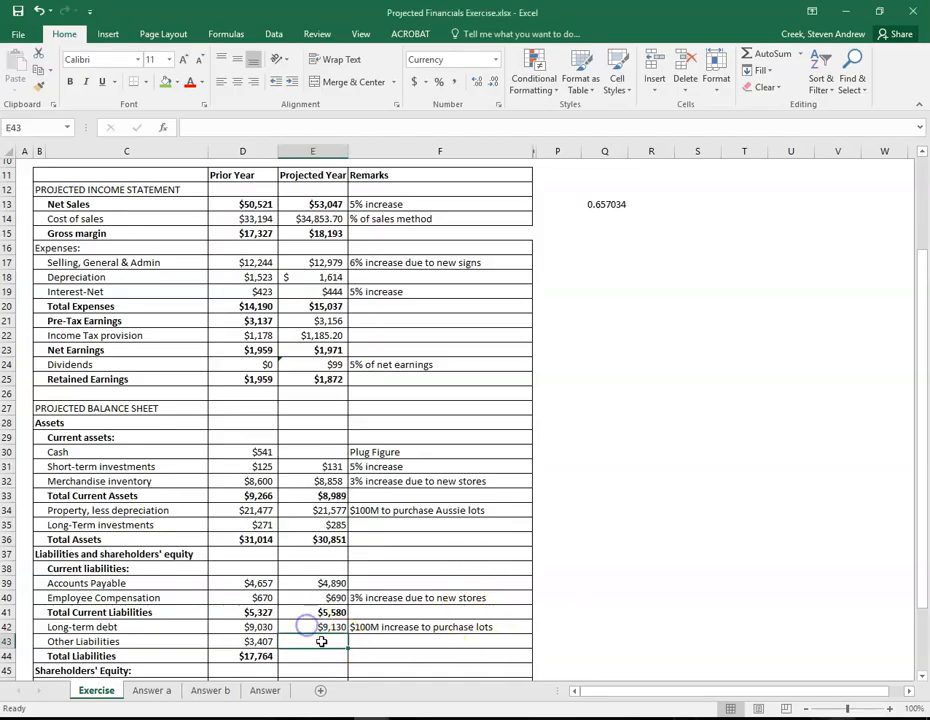
text(=)
click(258, 642)
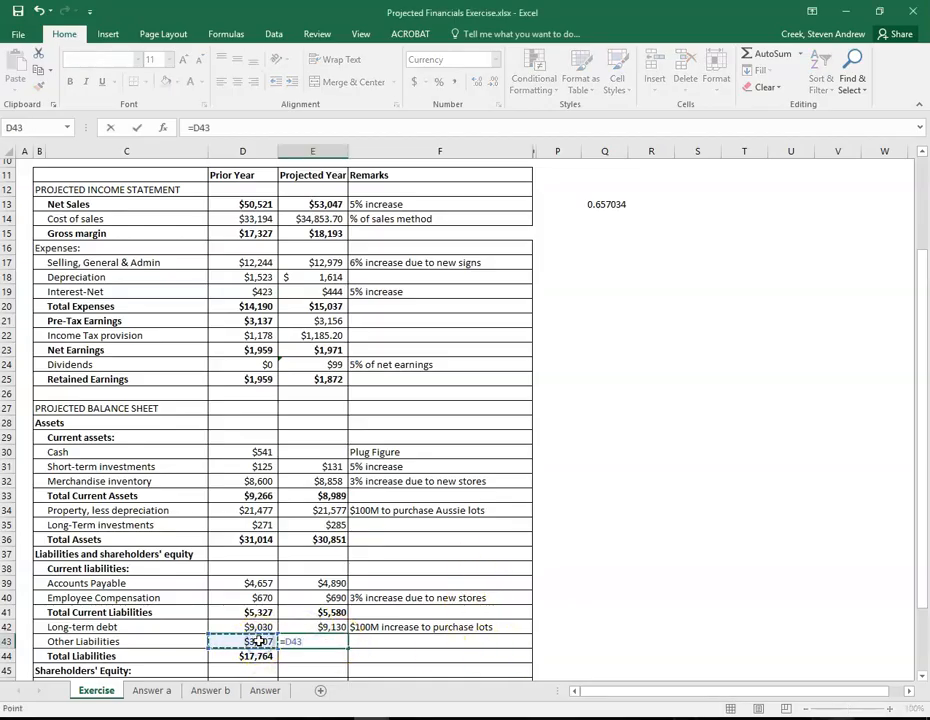
text(*1.05)
key(Return)
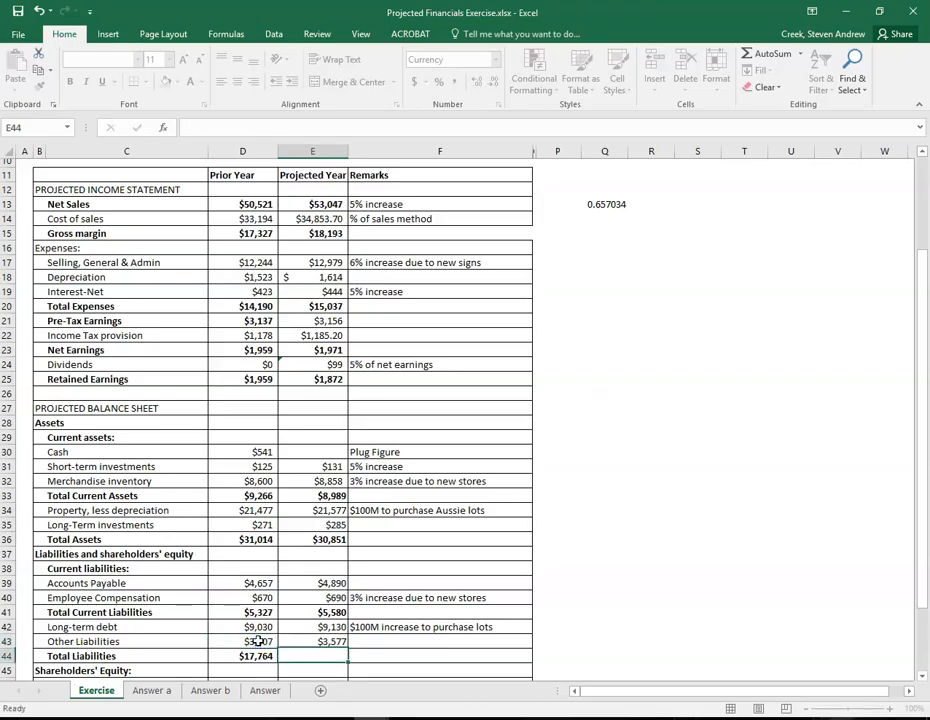
Total the projected liabilities in E44 with a SUM of E41:E43.
scroll(320, 570, down, 2)
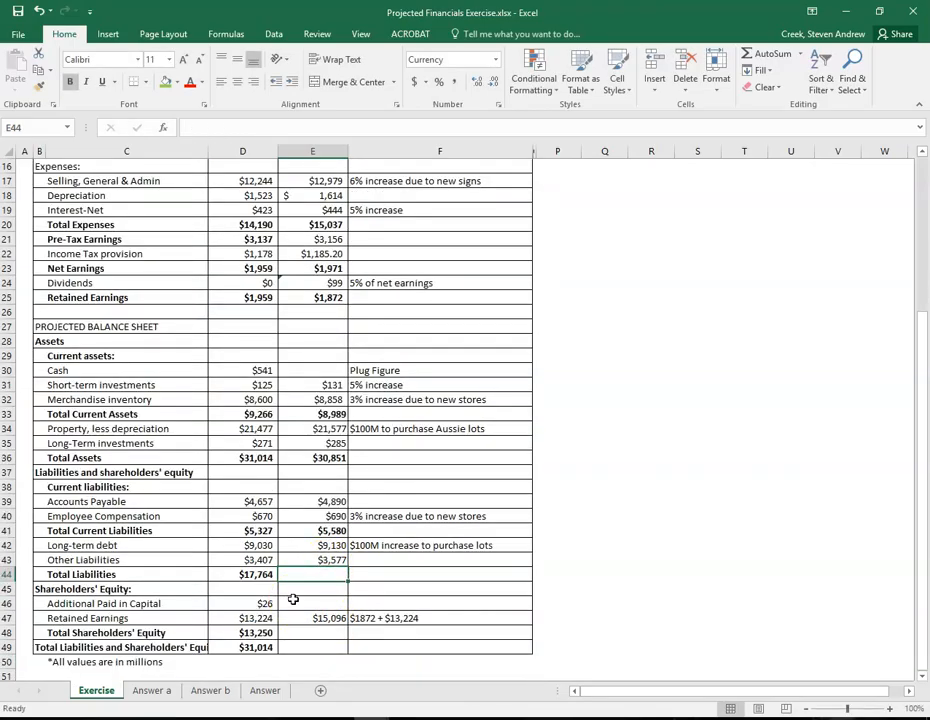
text(=sum)
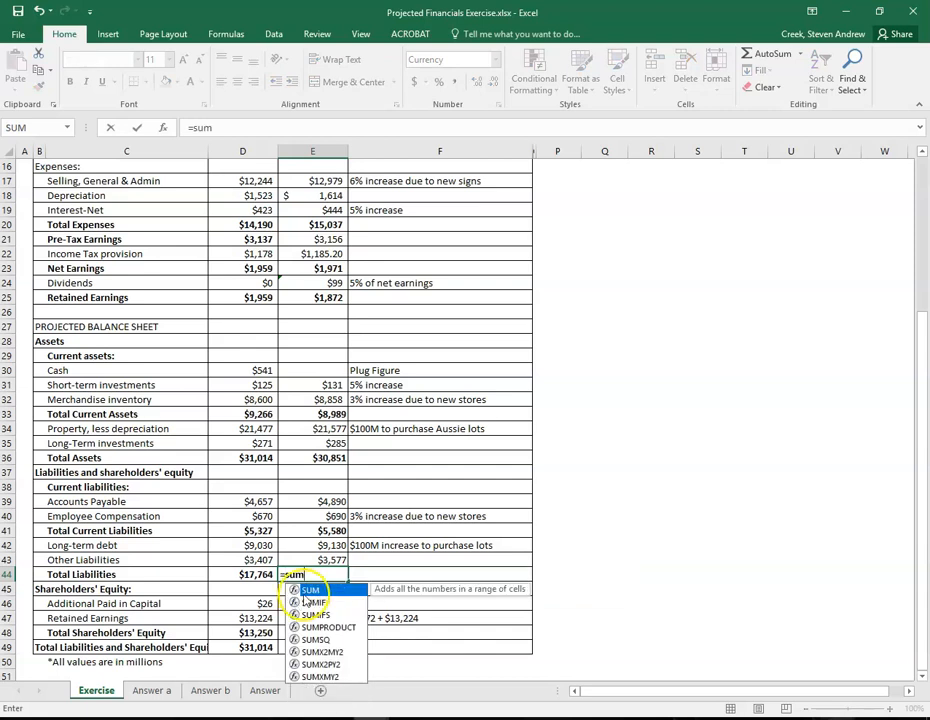
double_click(310, 591)
drag(316, 531, 316, 560)
key(Return)
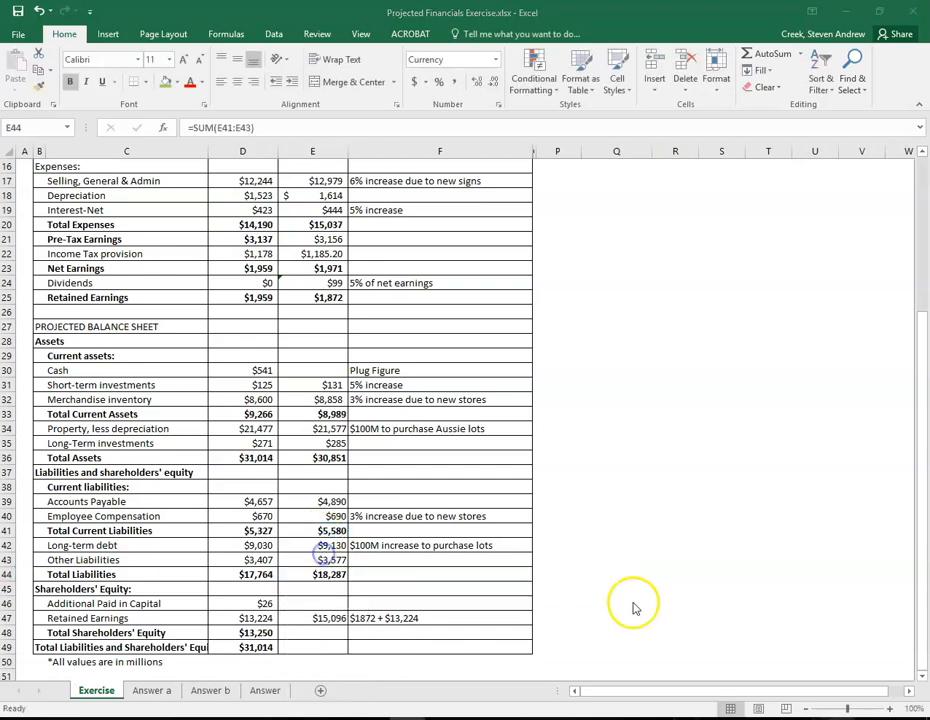
Enter the remark "Issue 100,000 shares at $100 for stores" for Additional Paid in Capital in F46.
click(320, 601)
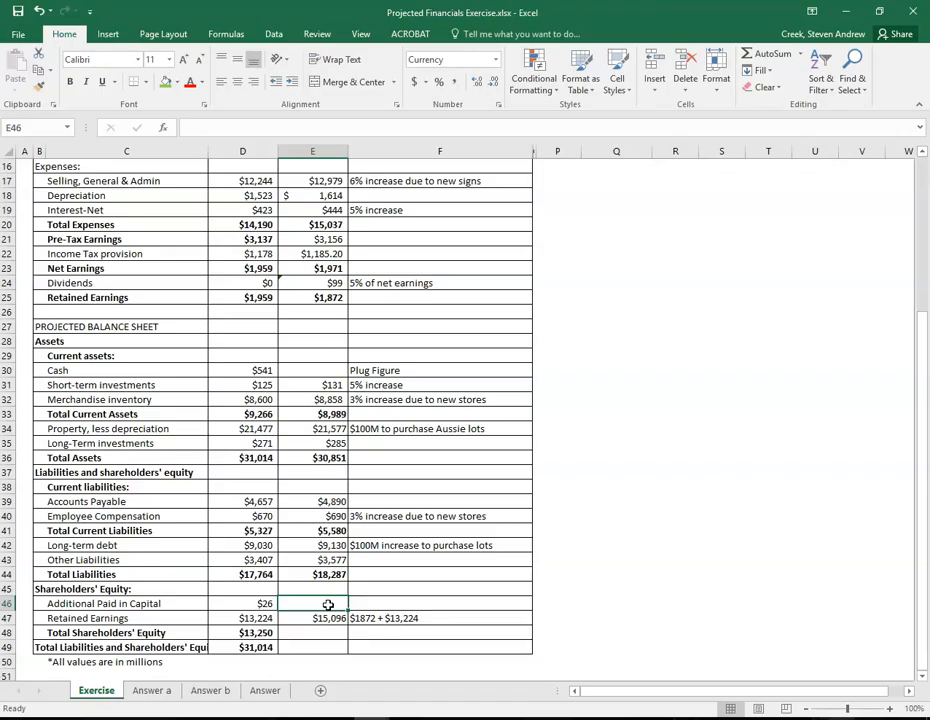
key(Tab)
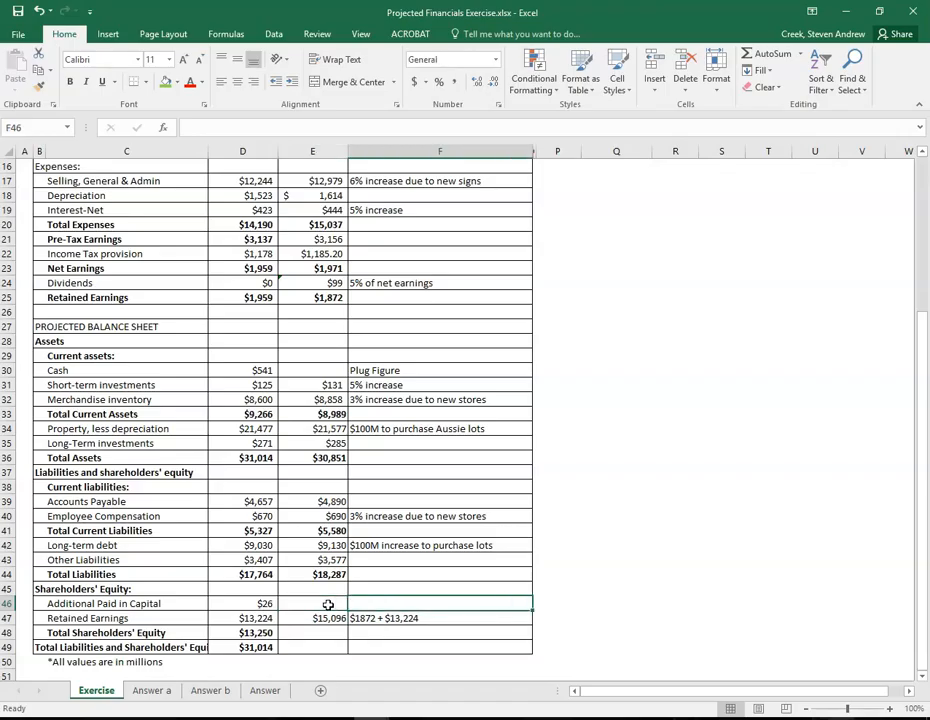
text(Issue 100,000 share at $100 for stores)
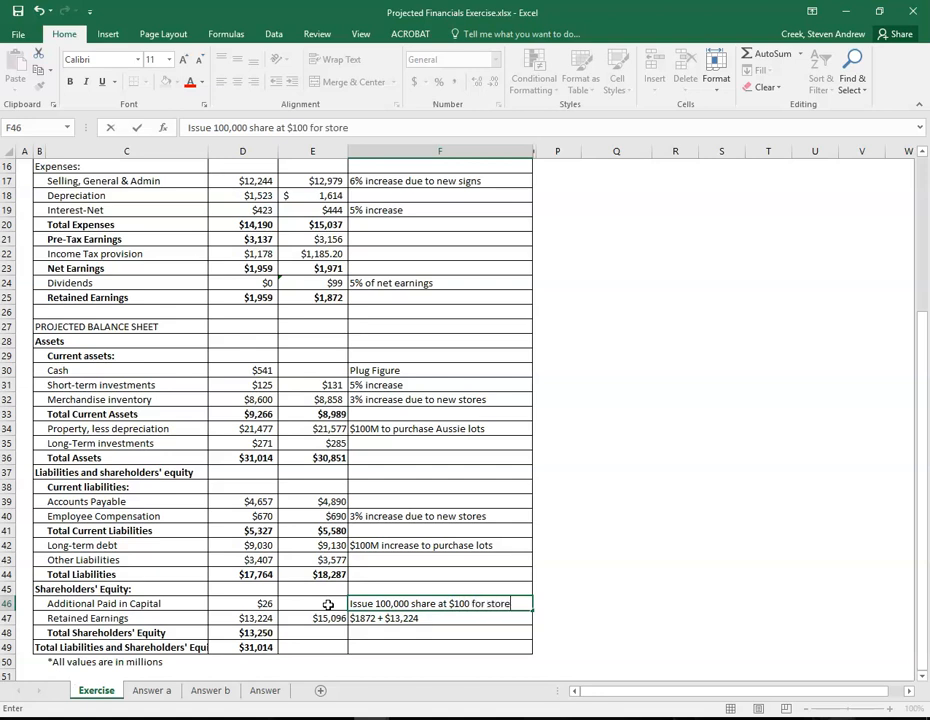
click(436, 603)
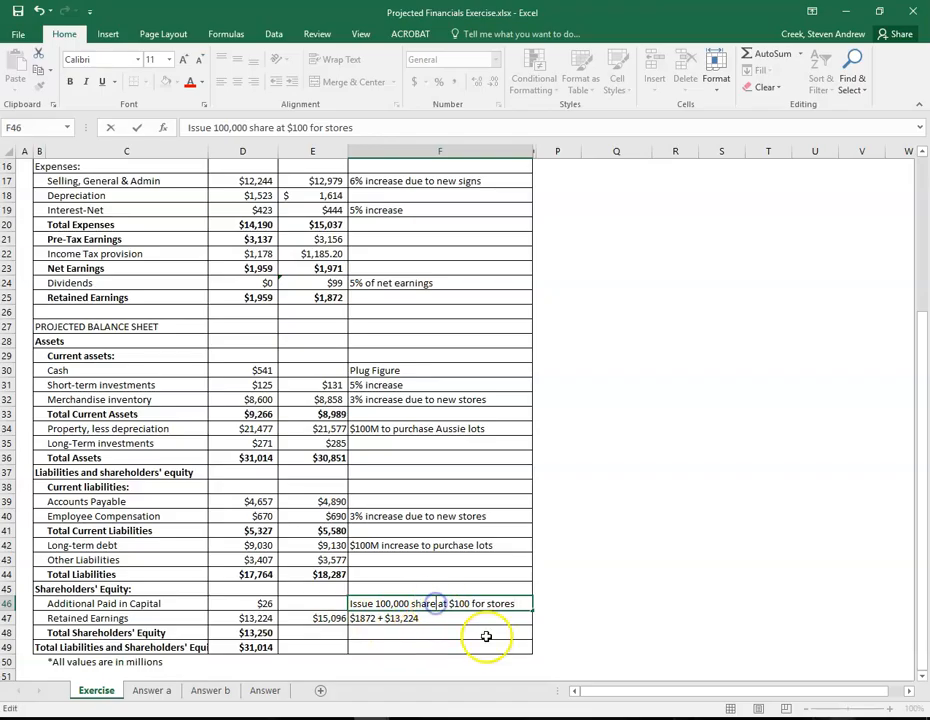
text(s)
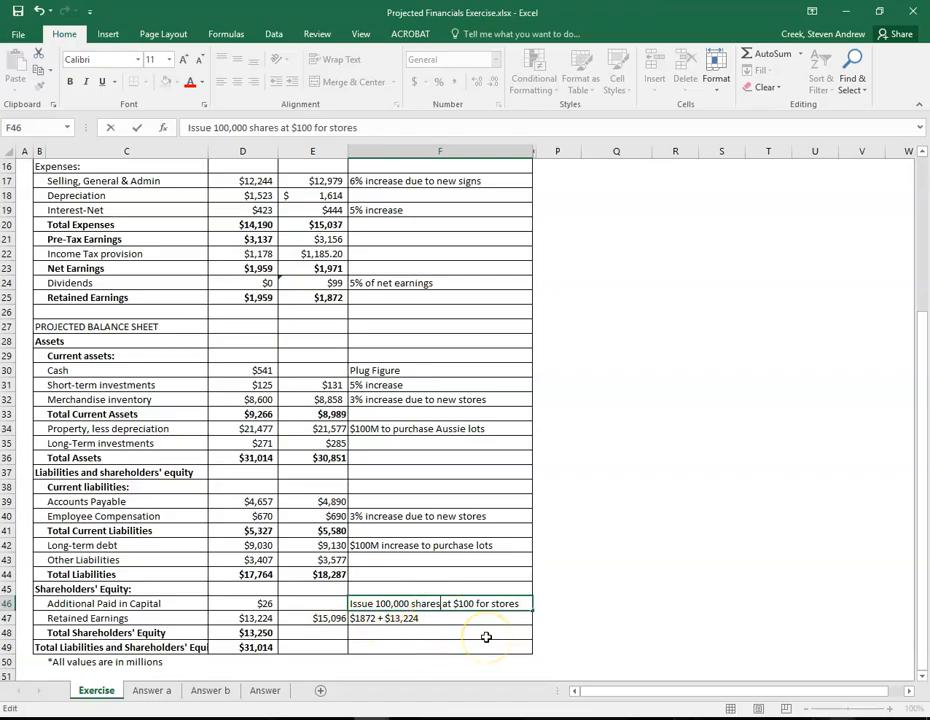
click(57, 661)
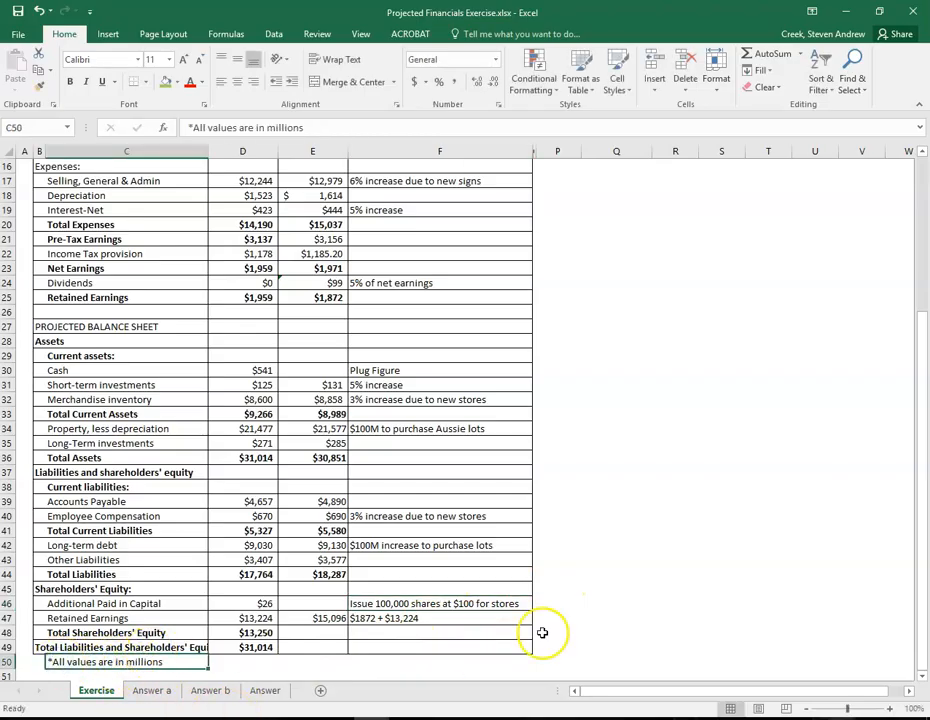
click(603, 598)
click(386, 604)
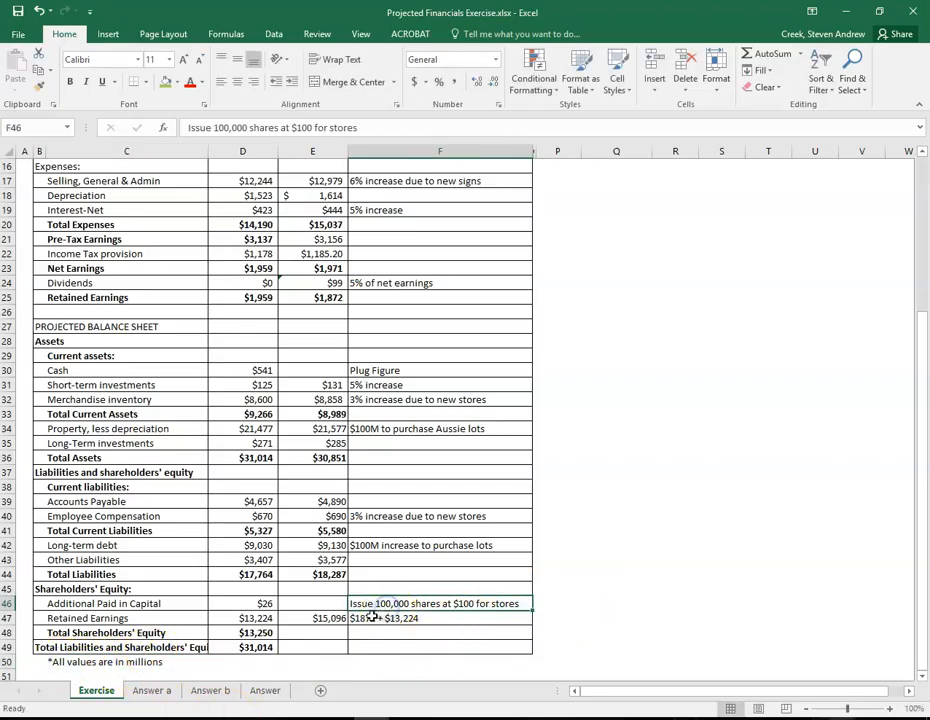
Calculate the proceeds of the share issue in the spare cell Q46 as =100000*100.
click(616, 603)
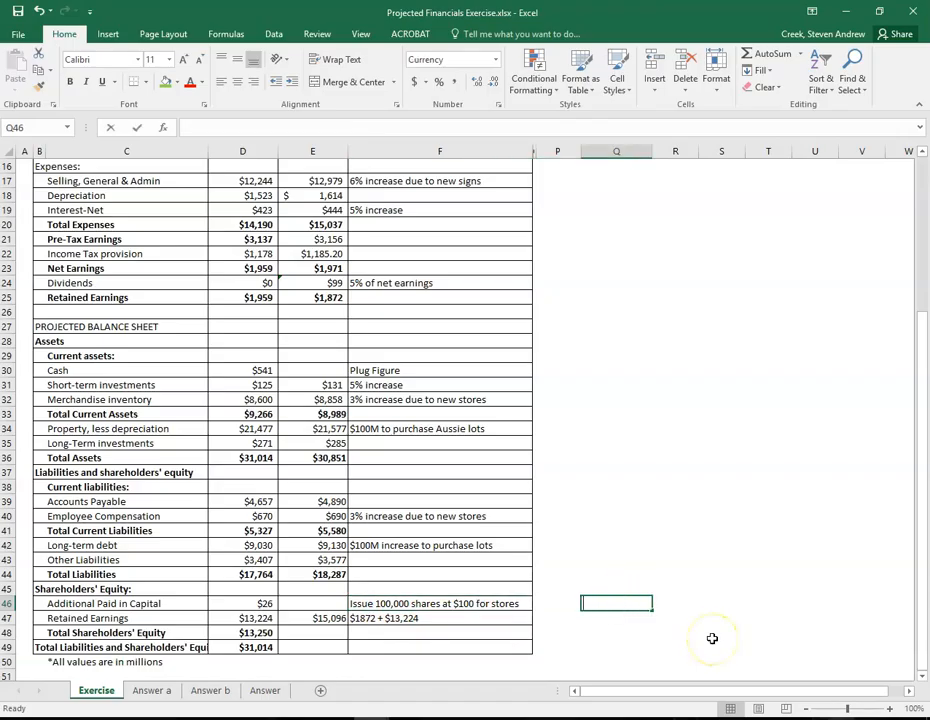
text(=100000*100)
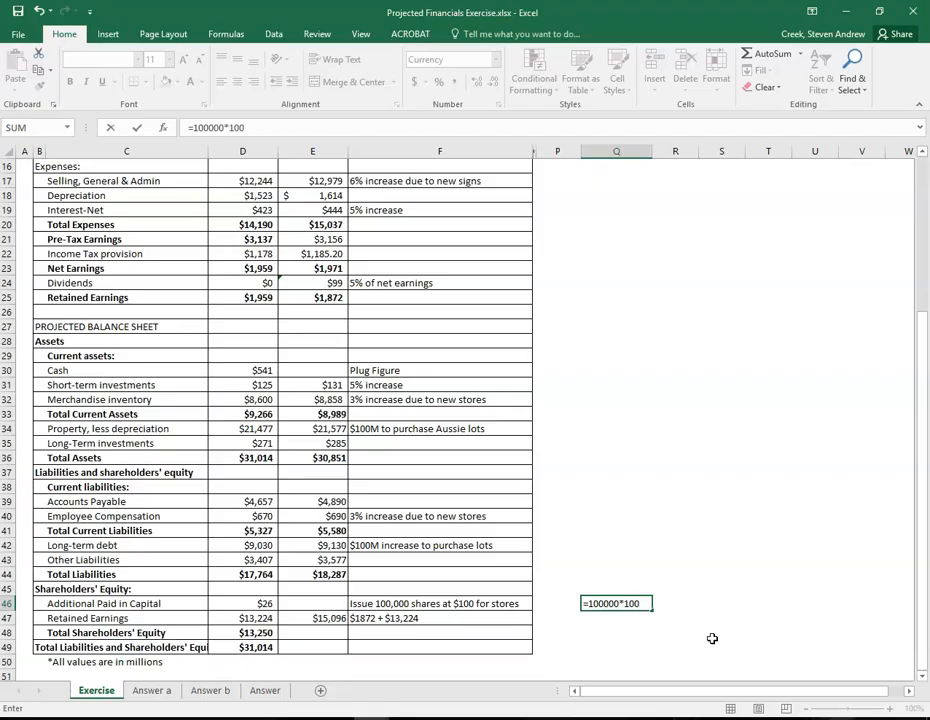
key(Return)
click(615, 604)
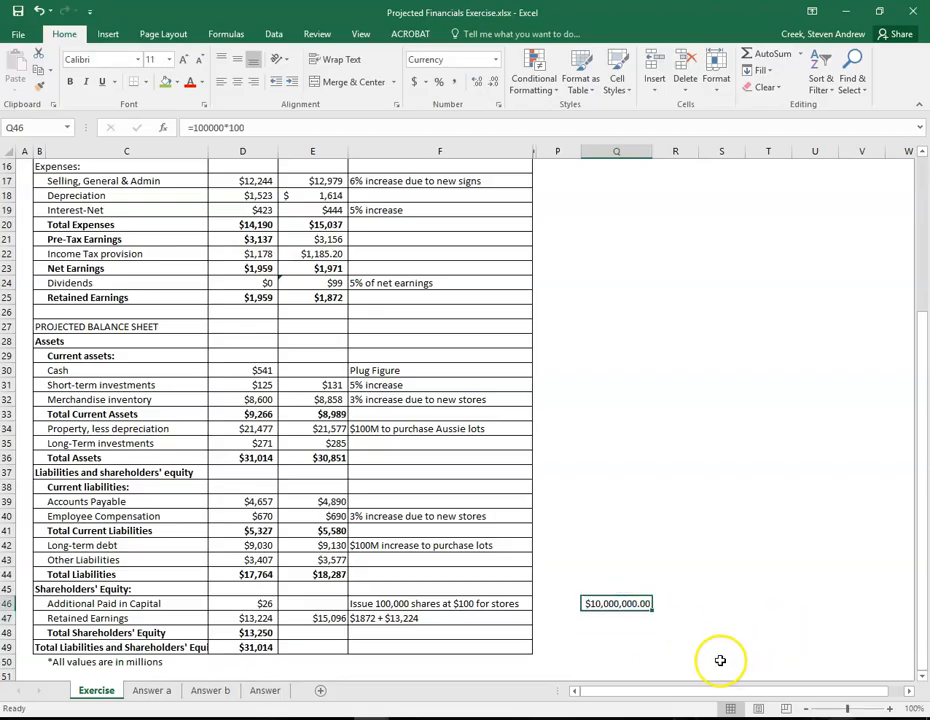
Calculate projected Additional Paid in Capital in E46, in millions, as the prior-year amount plus 10, =D46+10.
click(85, 663)
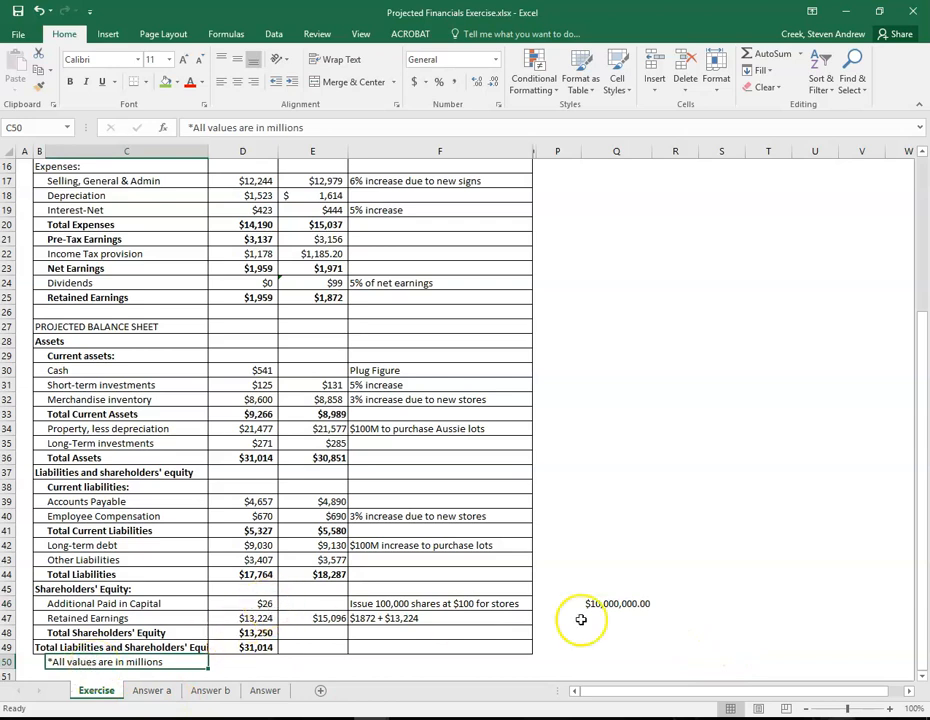
click(258, 604)
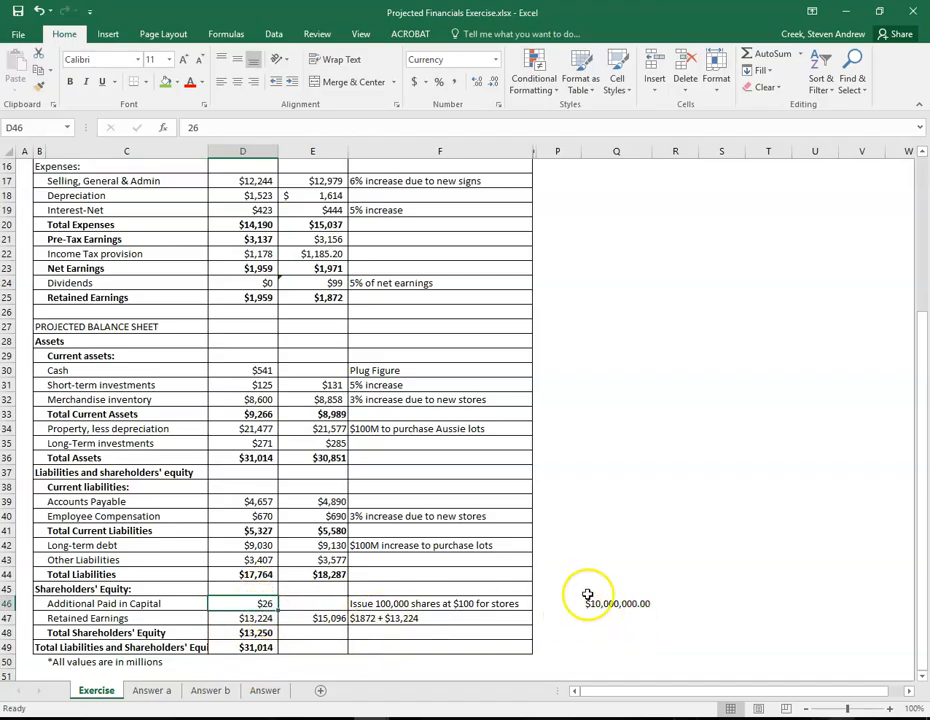
click(300, 604)
text(=)
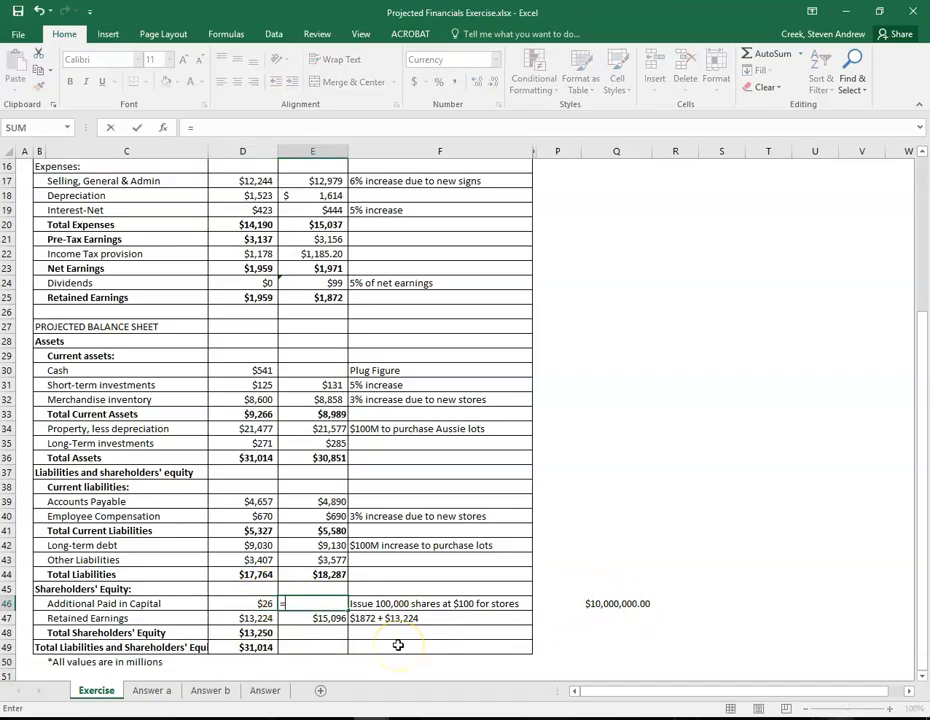
click(256, 604)
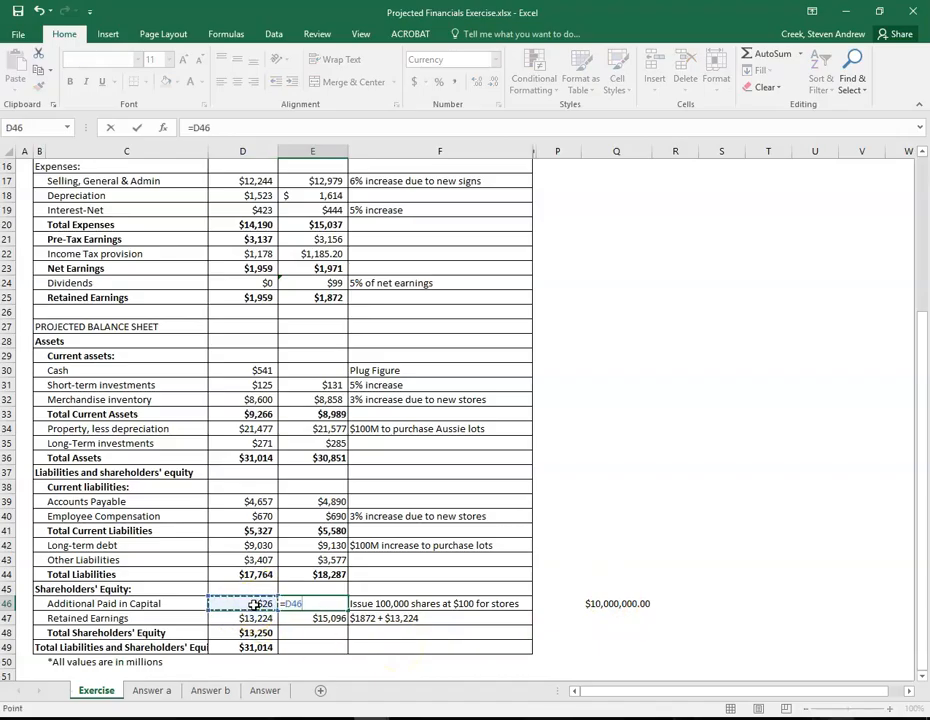
text(+10)
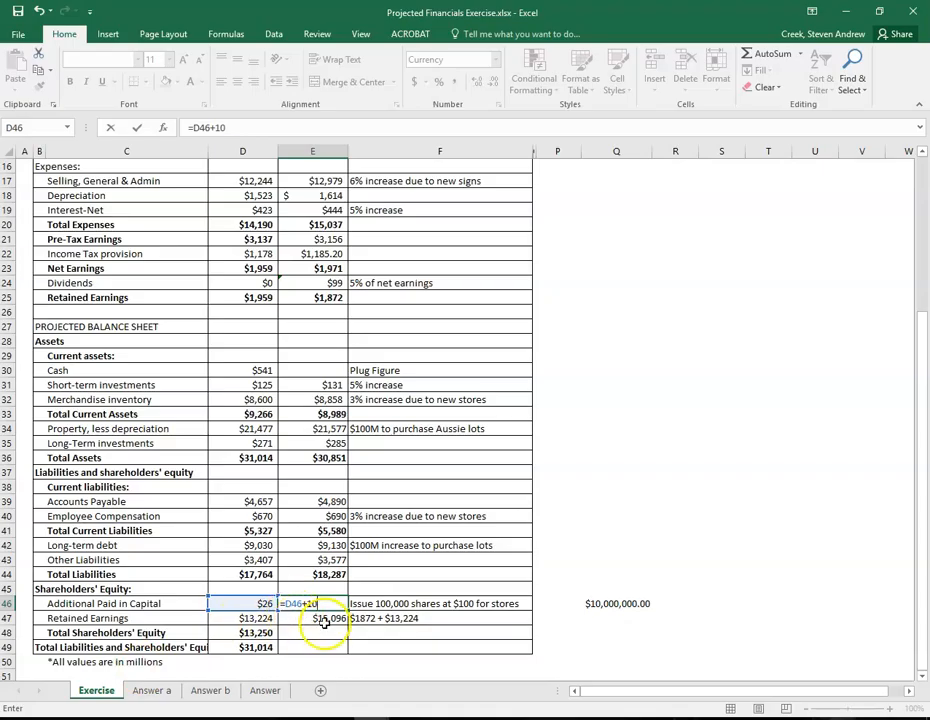
click(323, 619)
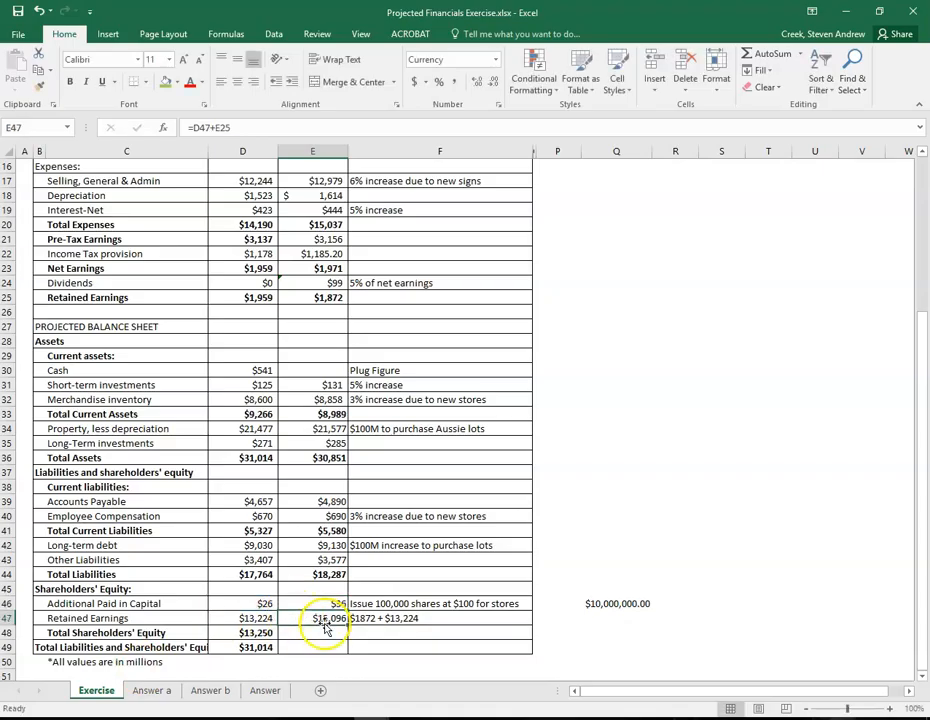
click(616, 604)
click(316, 604)
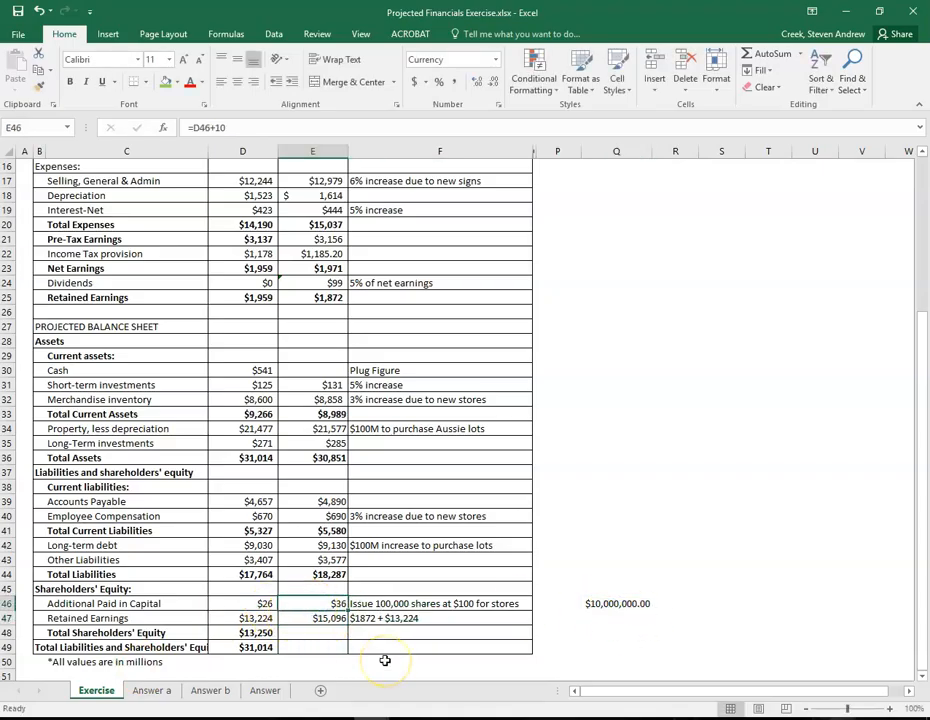
key(Down)
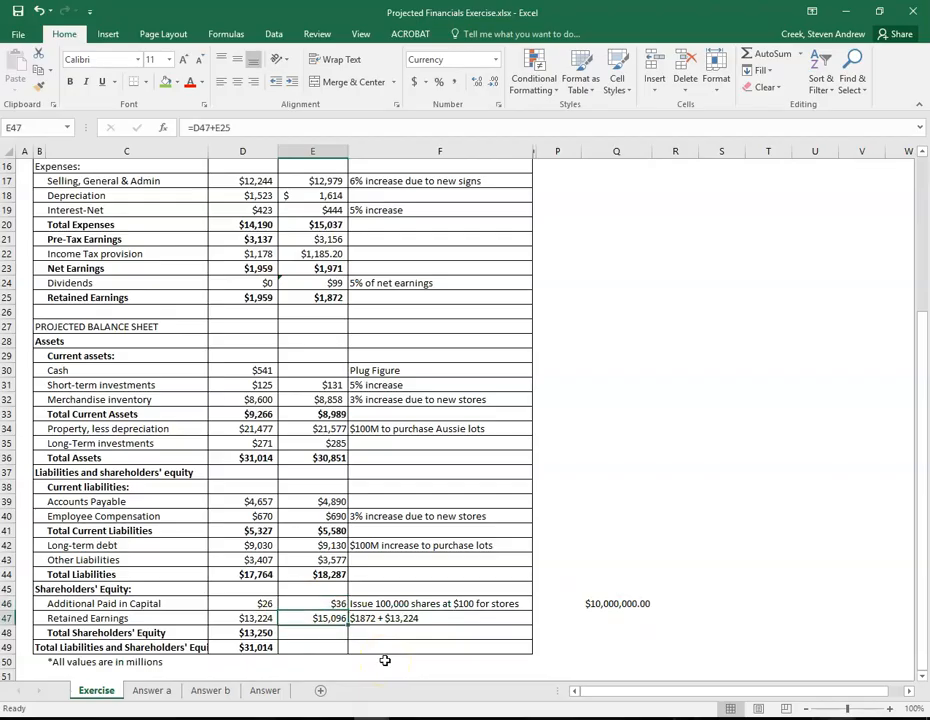
Total the projected shareholders' equity in E48 with a SUM of E46:E47.
click(329, 630)
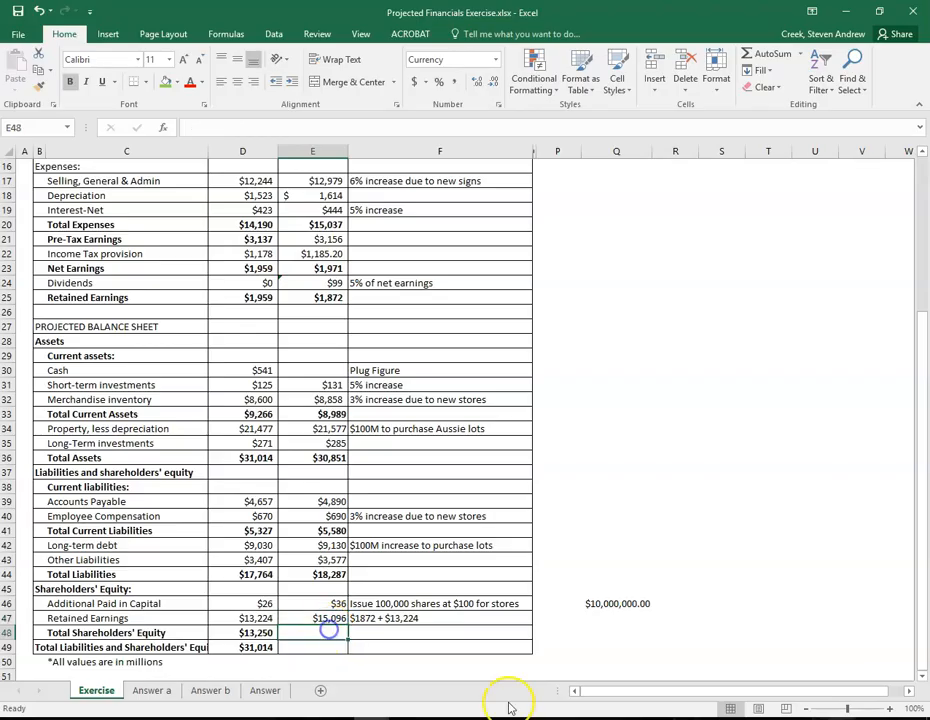
text(=sum)
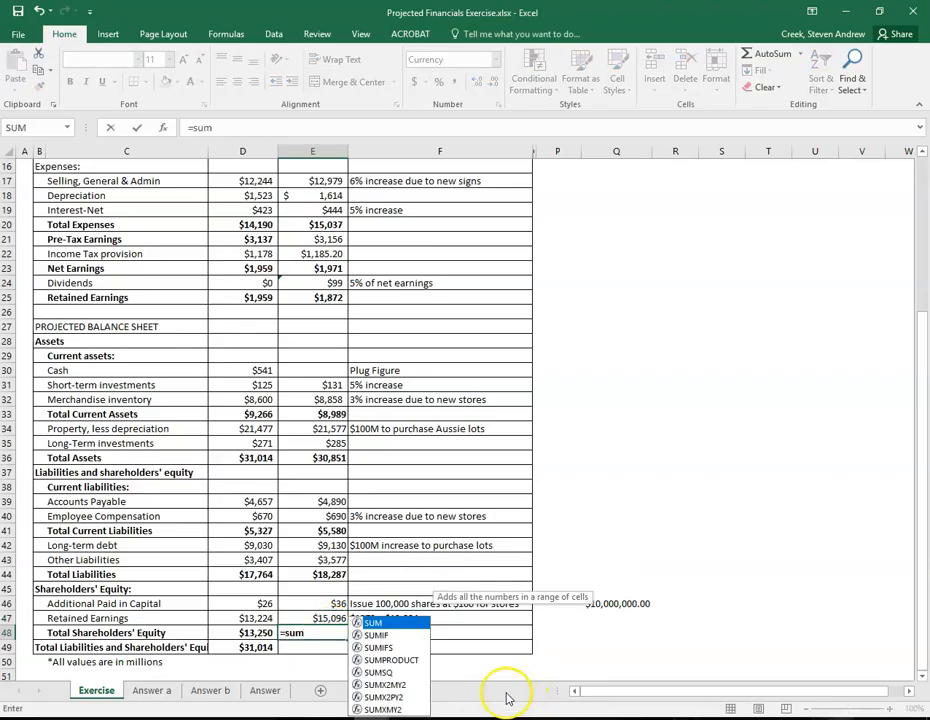
double_click(386, 624)
drag(336, 617, 335, 602)
key(Return)
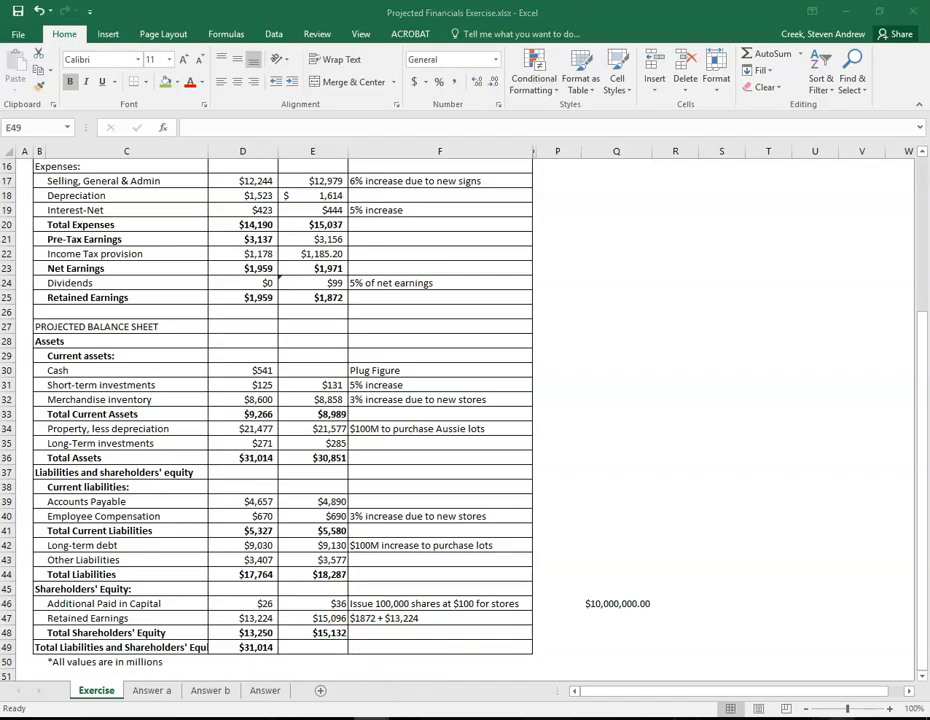
Calculate projected Total Liabilities and Shareholders' Equity in E49 as the SUM of E48 and E44.
click(328, 651)
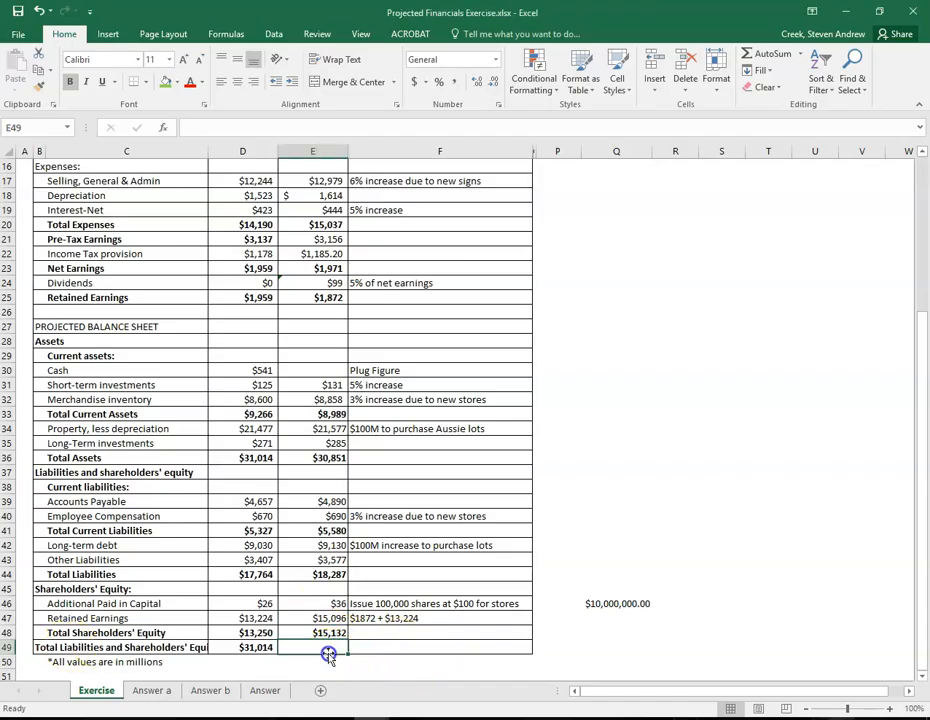
text(=sum)
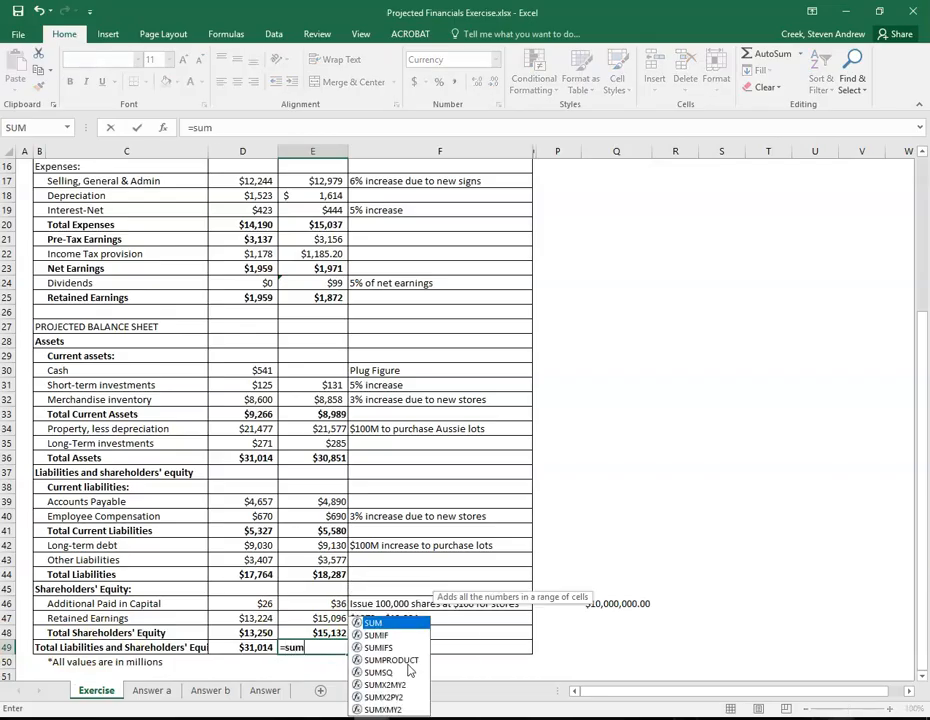
double_click(386, 624)
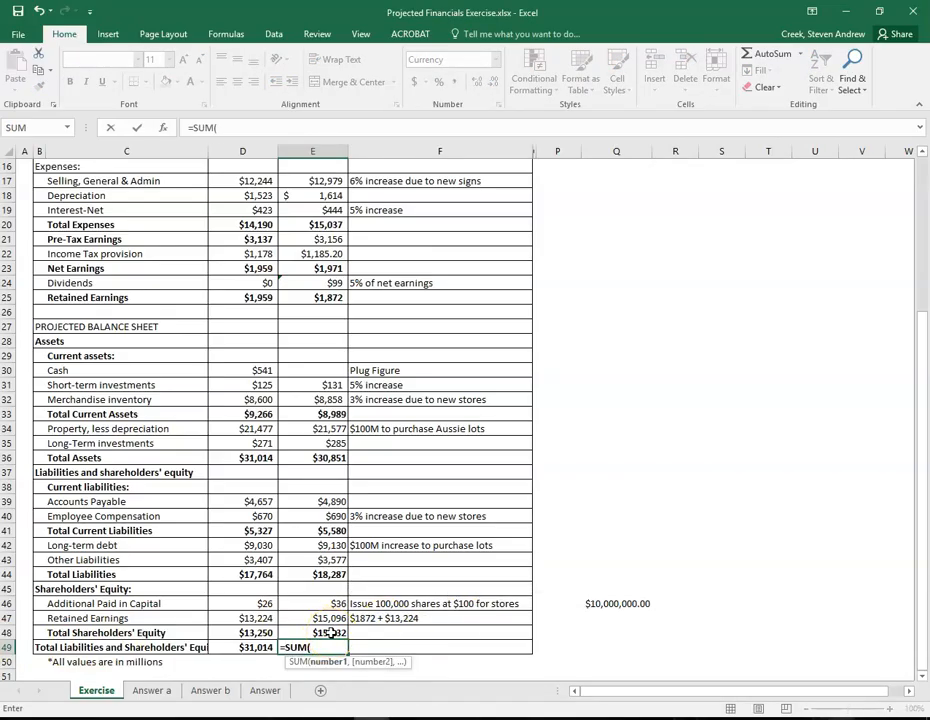
click(330, 633)
text(,)
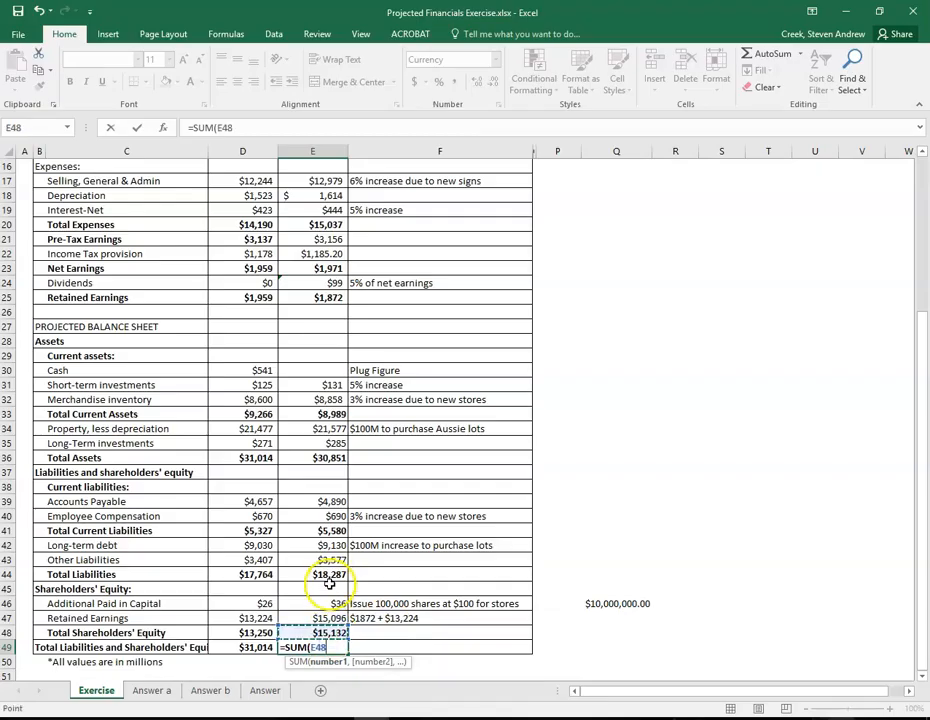
click(330, 575)
key(Return)
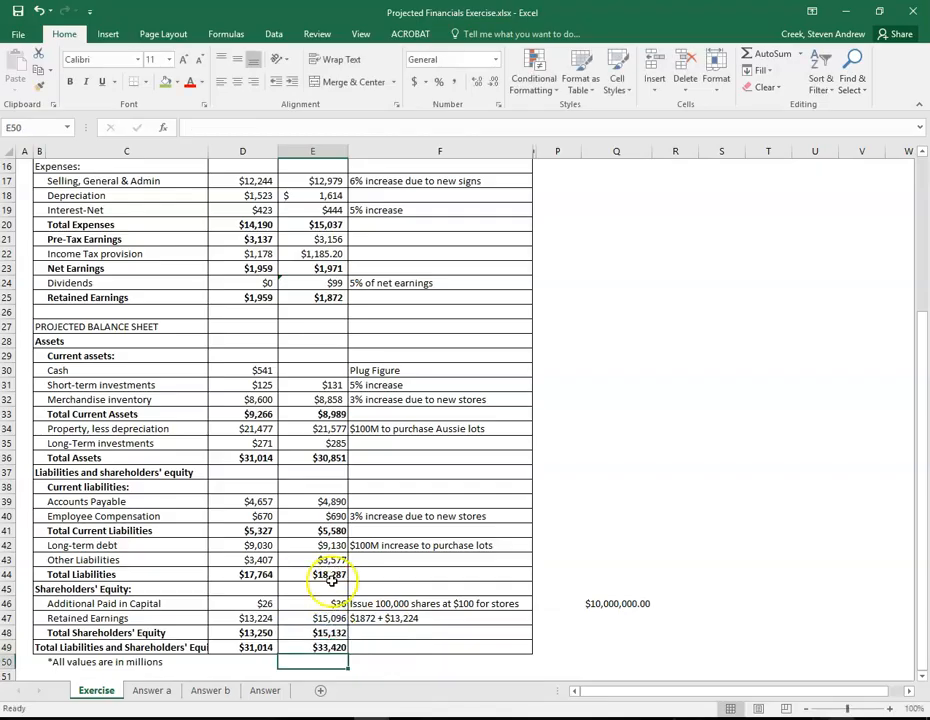
Review the projected Cash cell E30 and the Total Assets formula in E36.
click(608, 648)
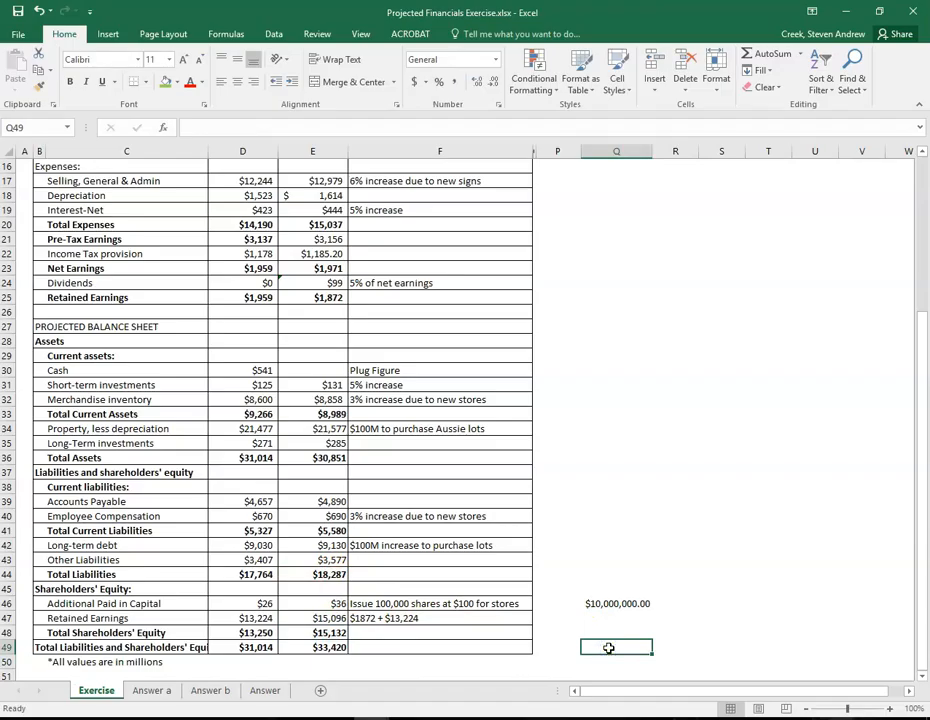
click(331, 370)
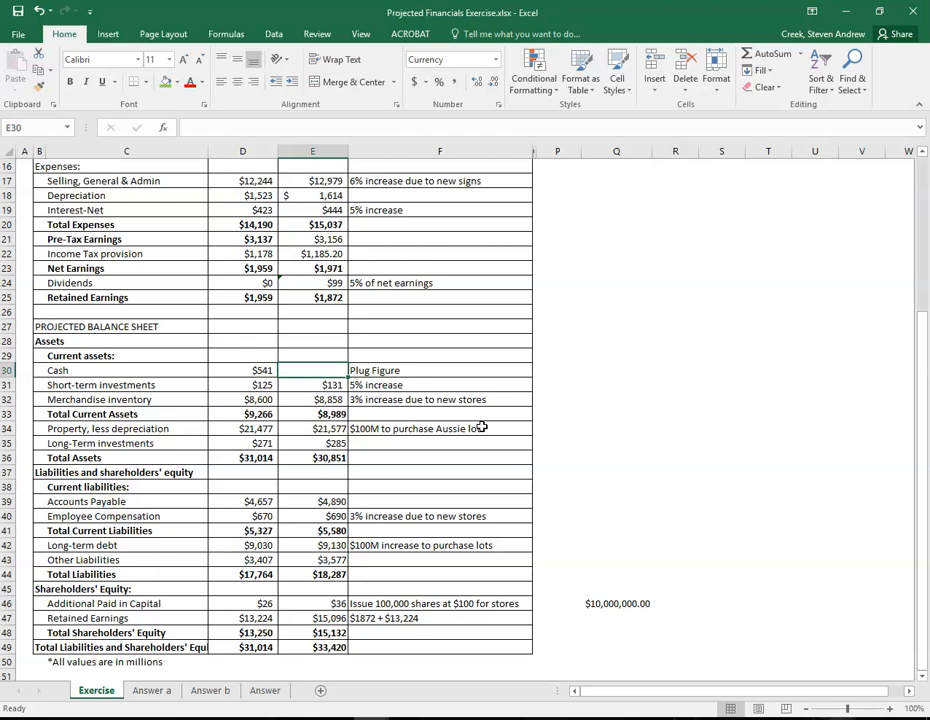
click(328, 455)
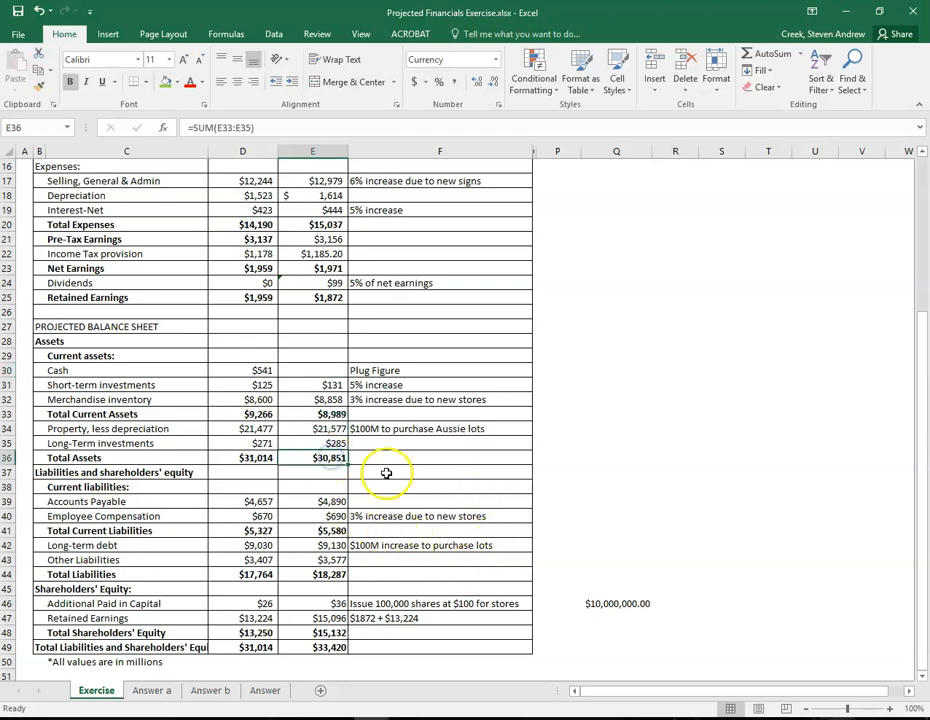
Fill the projected Total Assets cell E36 and Total Liabilities and Shareholders' Equity cell E49 with green.
click(326, 647)
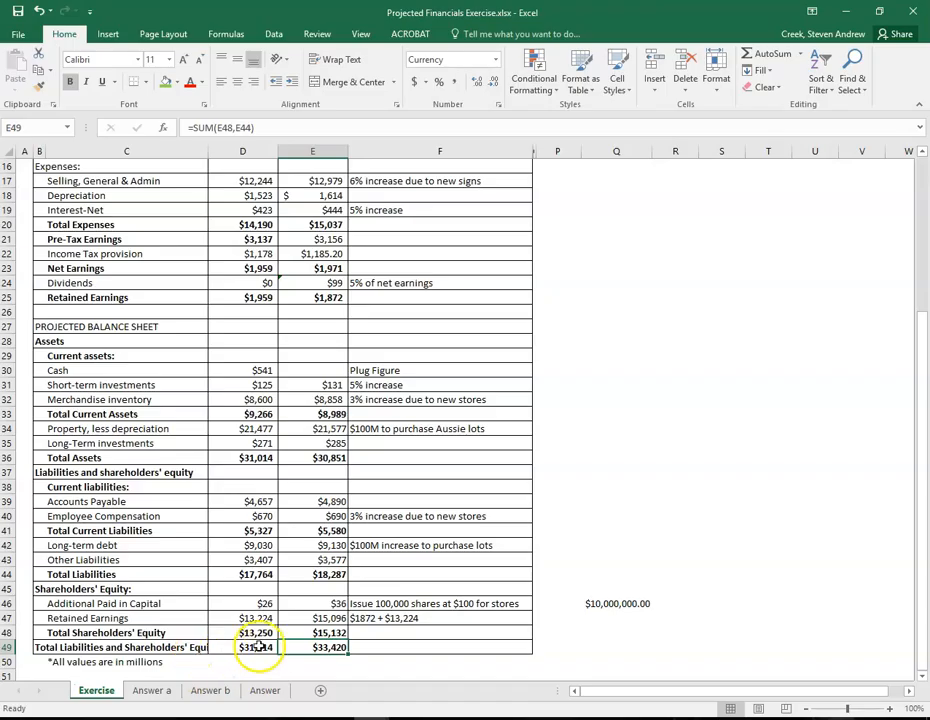
click(318, 370)
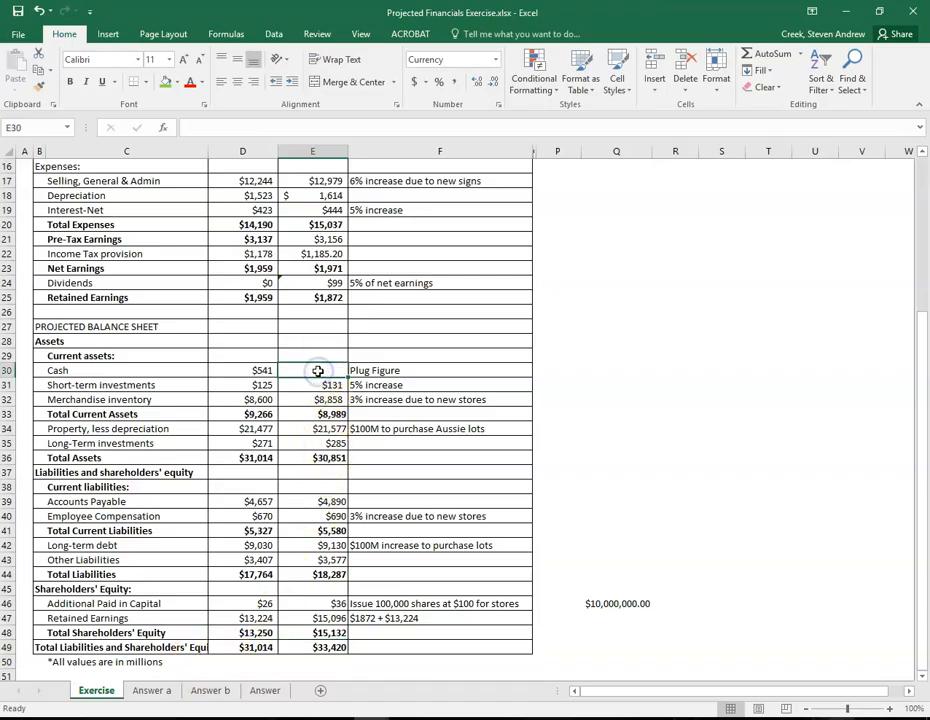
click(316, 457)
click(167, 82)
click(318, 647)
click(164, 88)
click(614, 486)
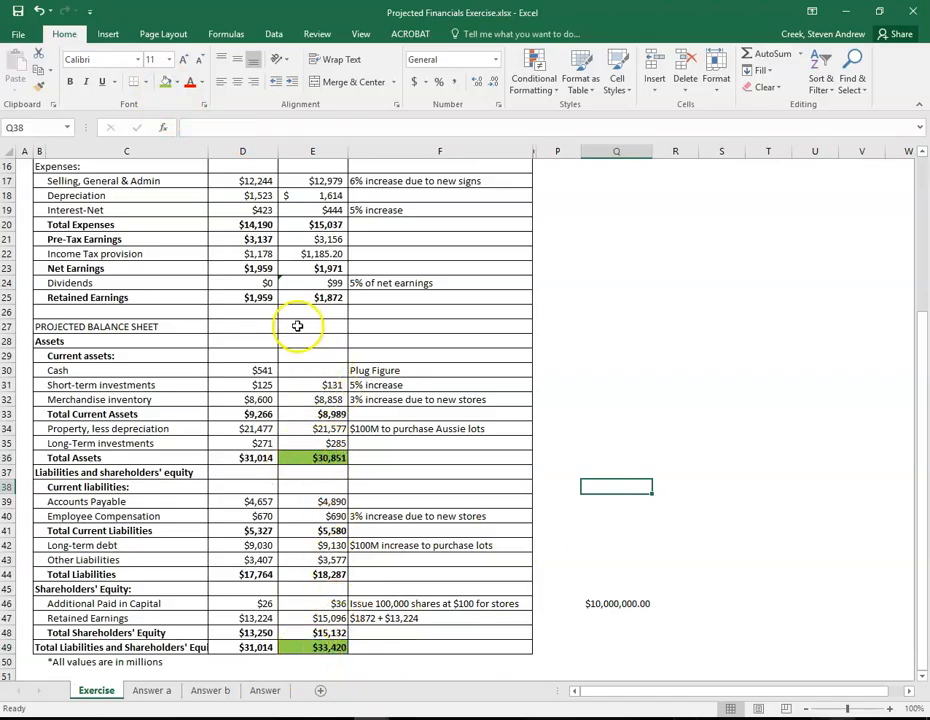
Calculate the gap between projected Total Liabilities and Shareholders' Equity and Total Assets in Q33 with =E49-E36.
click(329, 370)
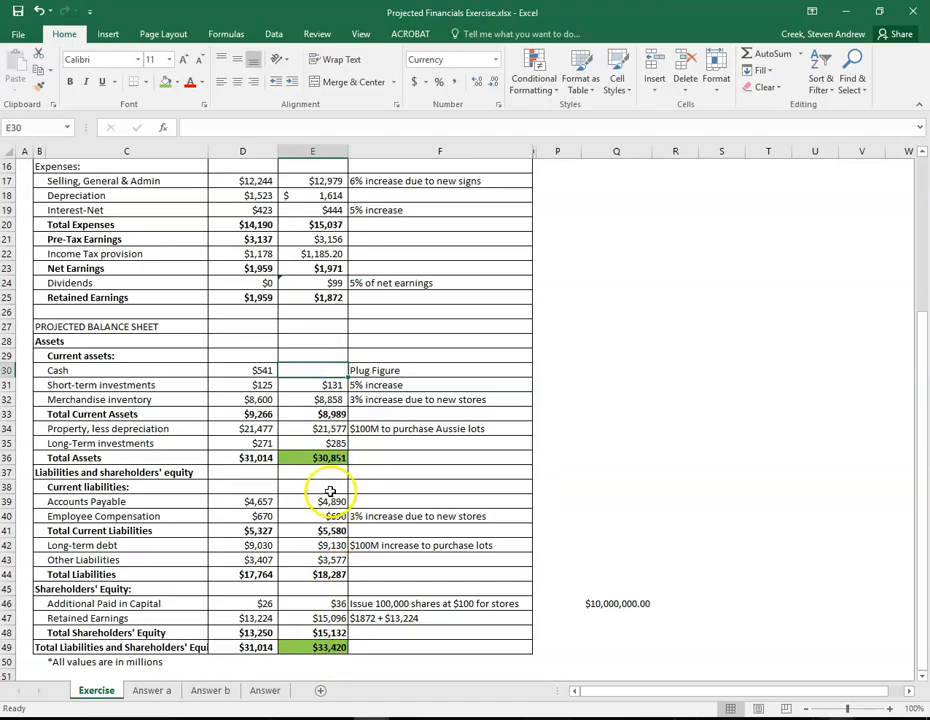
click(330, 647)
click(322, 459)
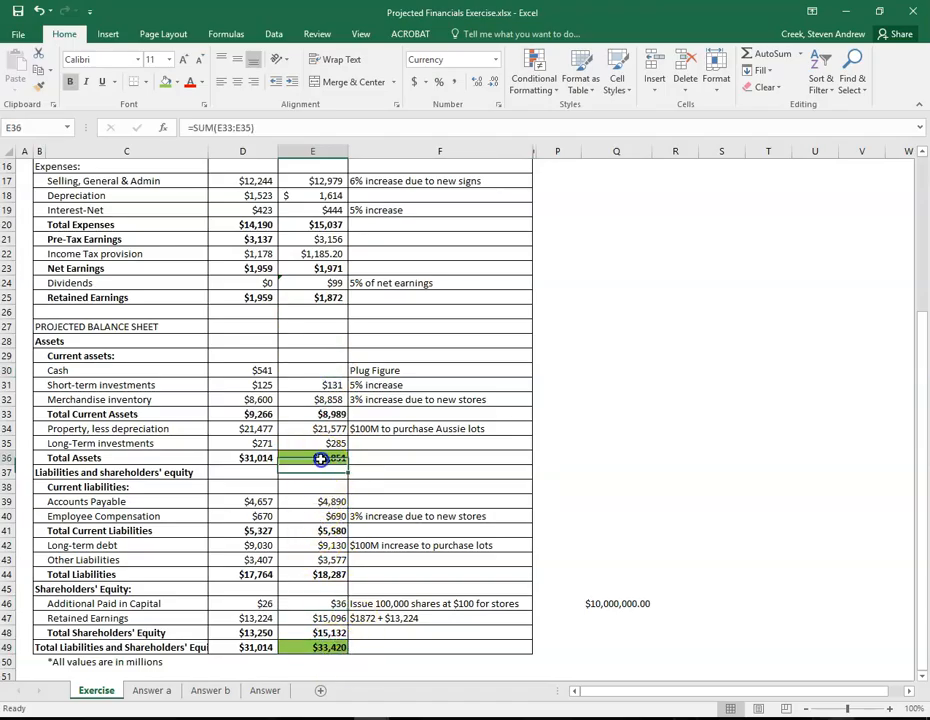
click(325, 648)
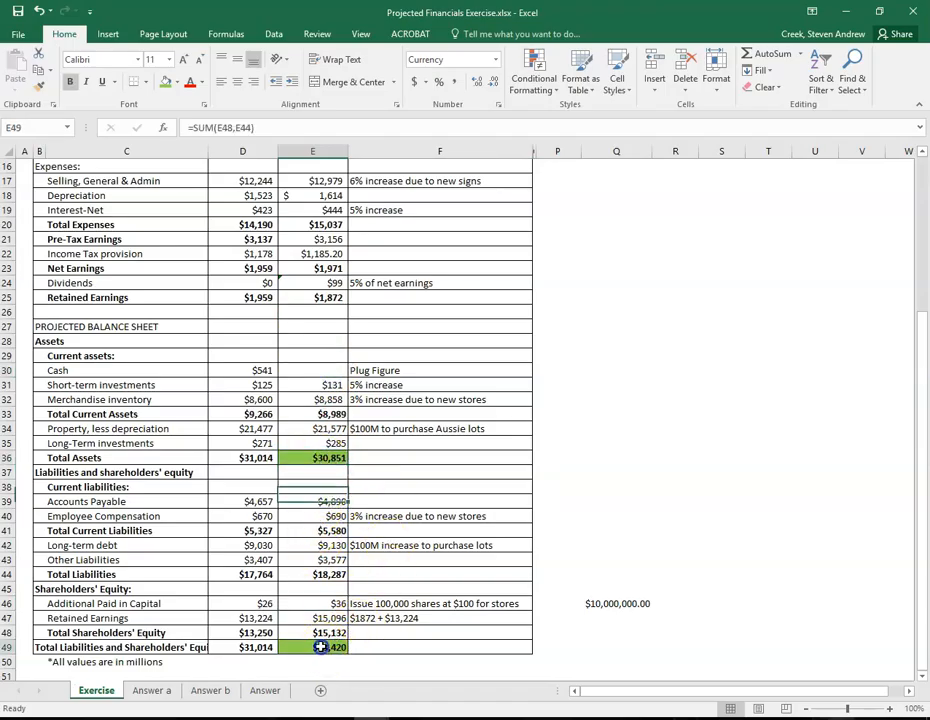
click(608, 412)
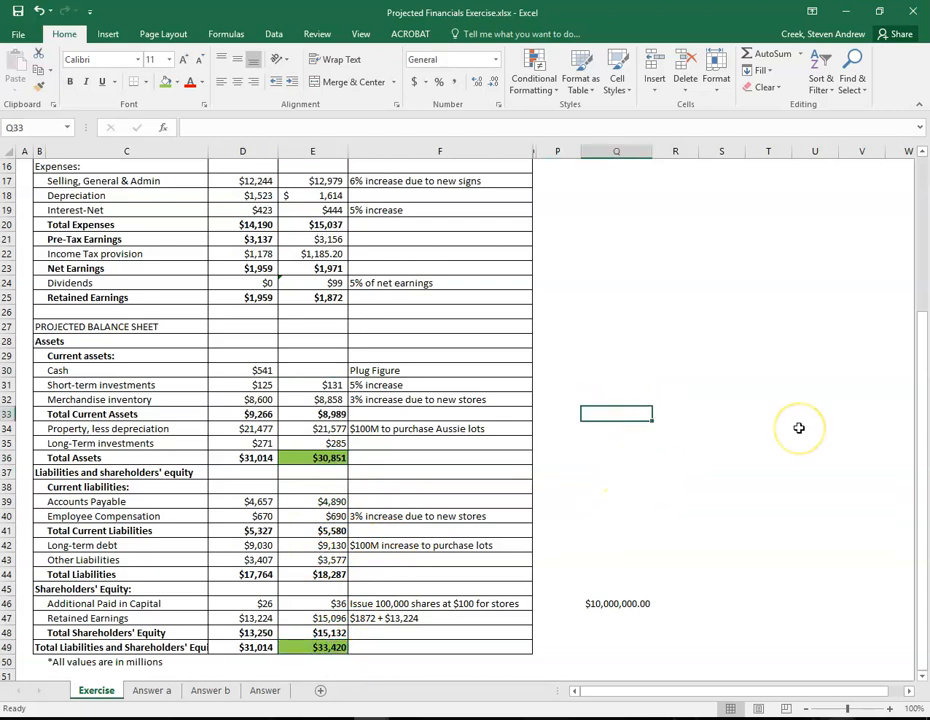
text(=)
click(333, 648)
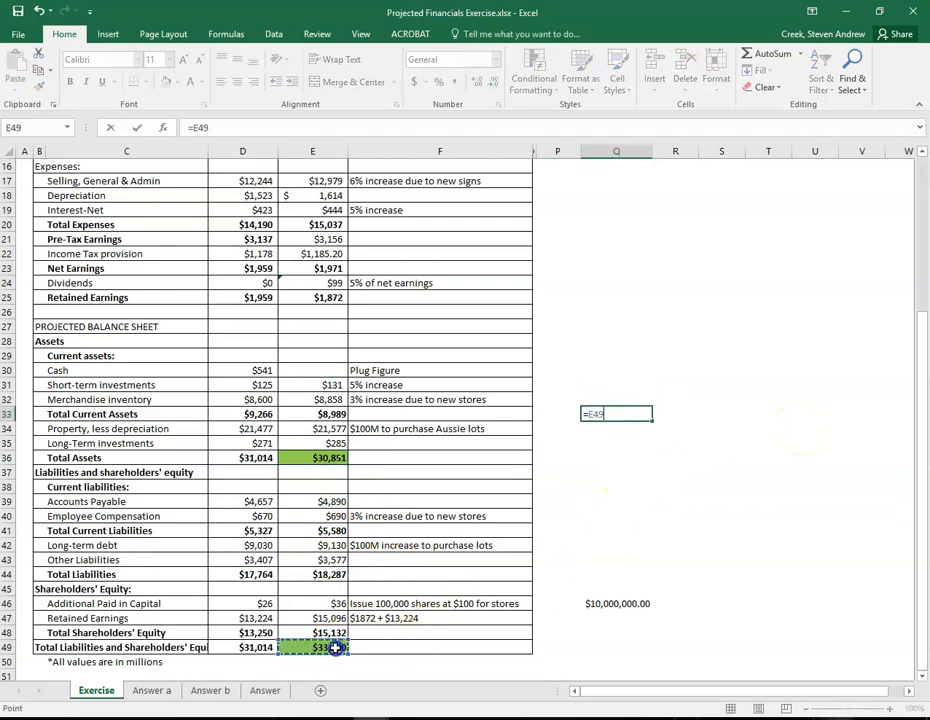
text(-)
click(330, 458)
key(Return)
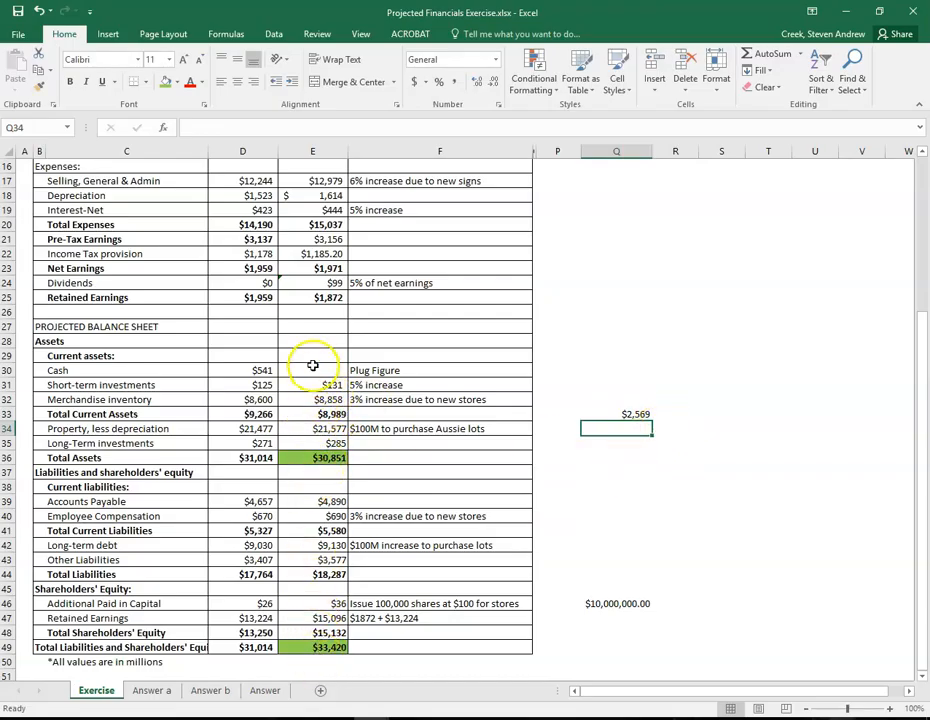
Enter 2569 as the projected Cash plug figure in E30 and compare the totals in E36 and E49.
click(600, 414)
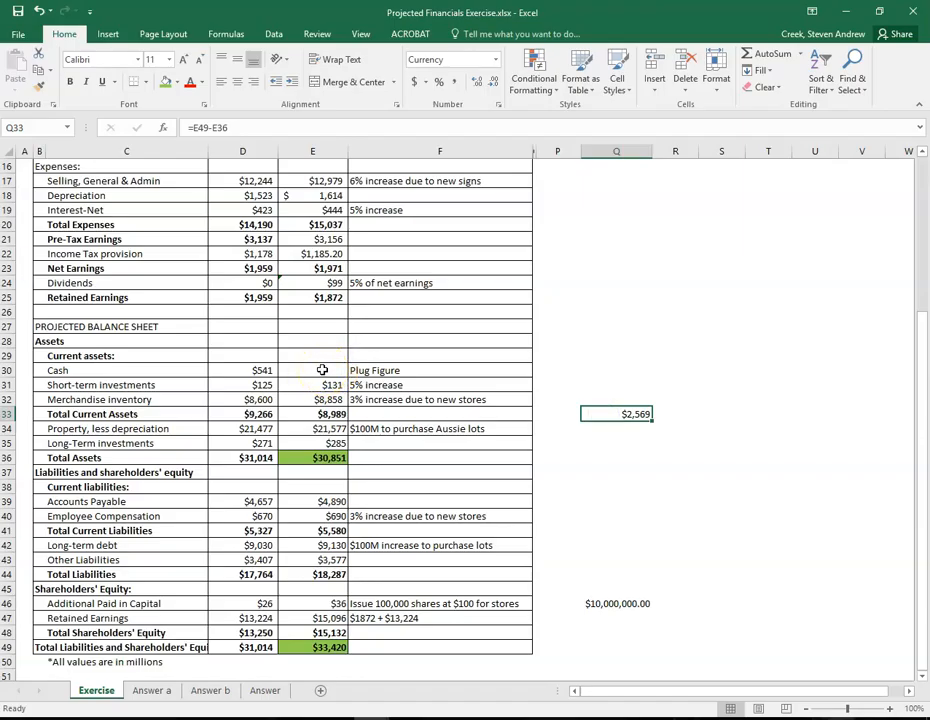
click(322, 370)
text(2569)
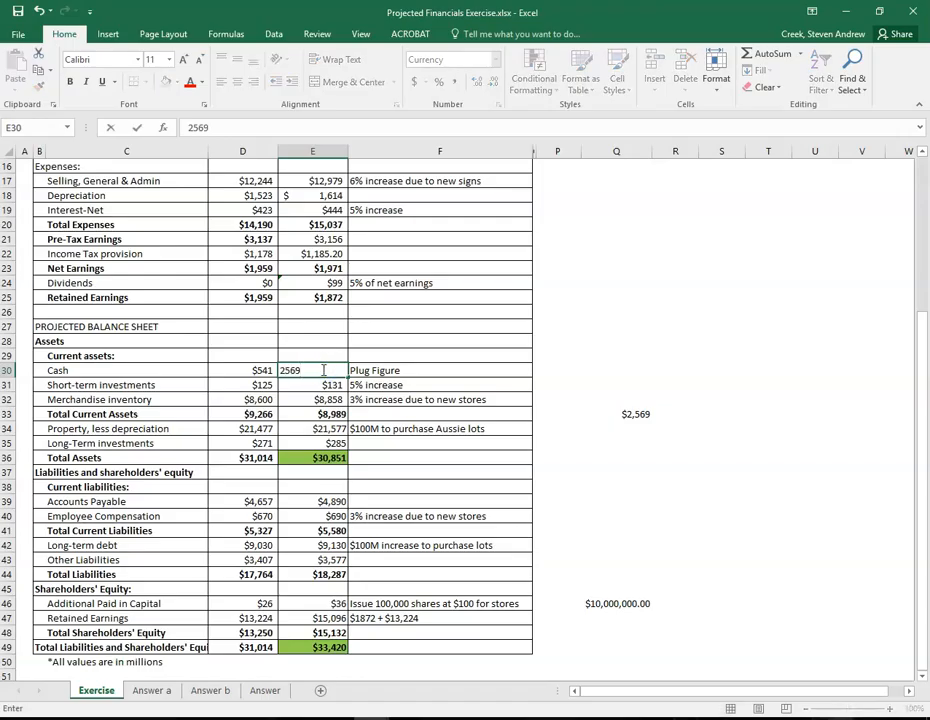
key(Return)
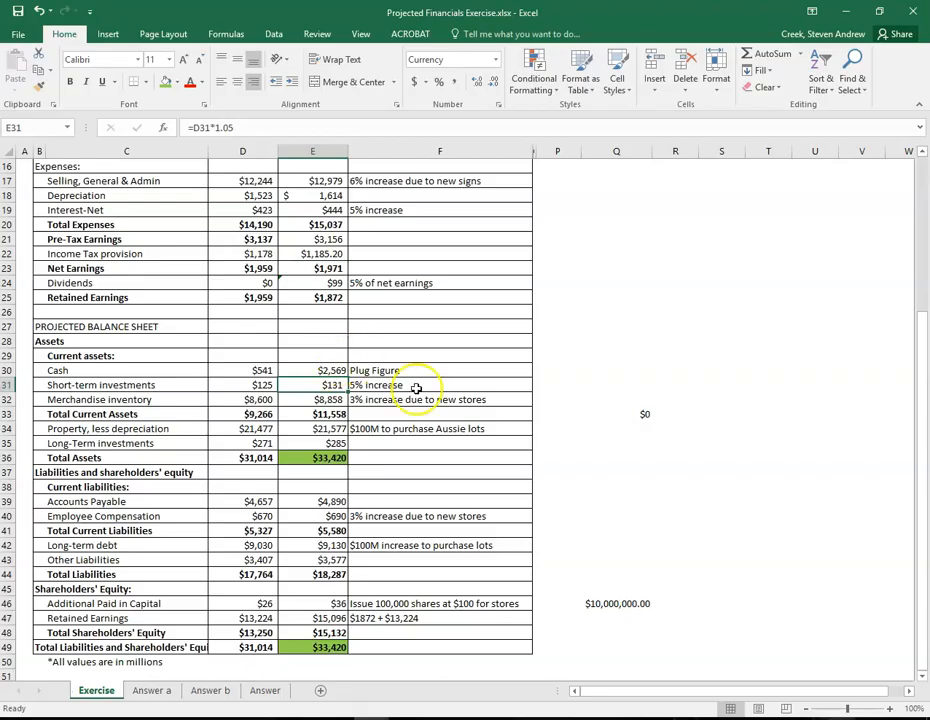
click(329, 458)
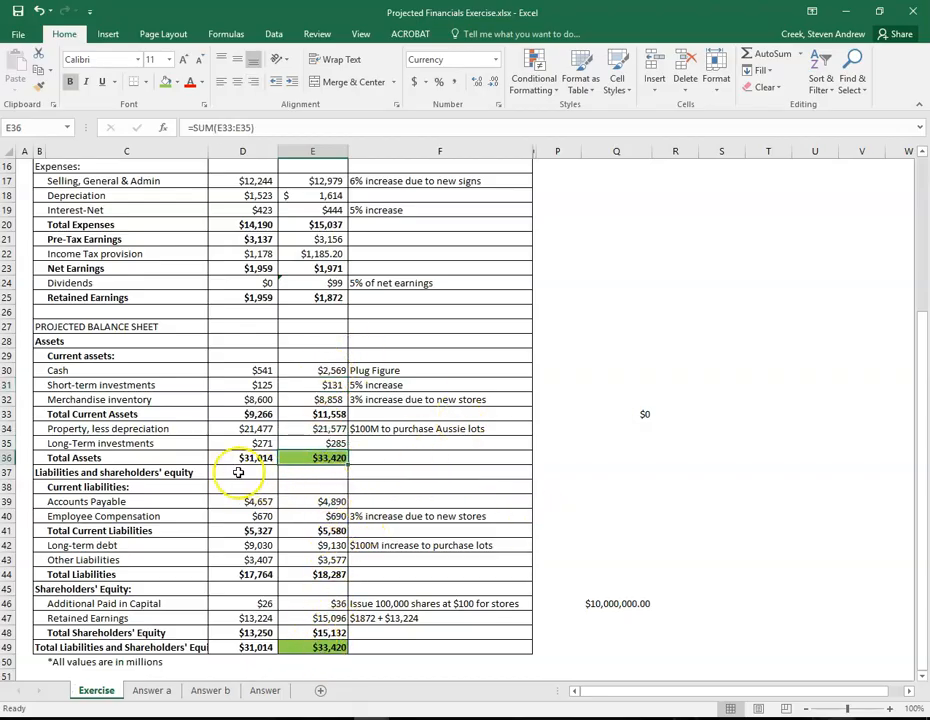
click(318, 457)
click(318, 647)
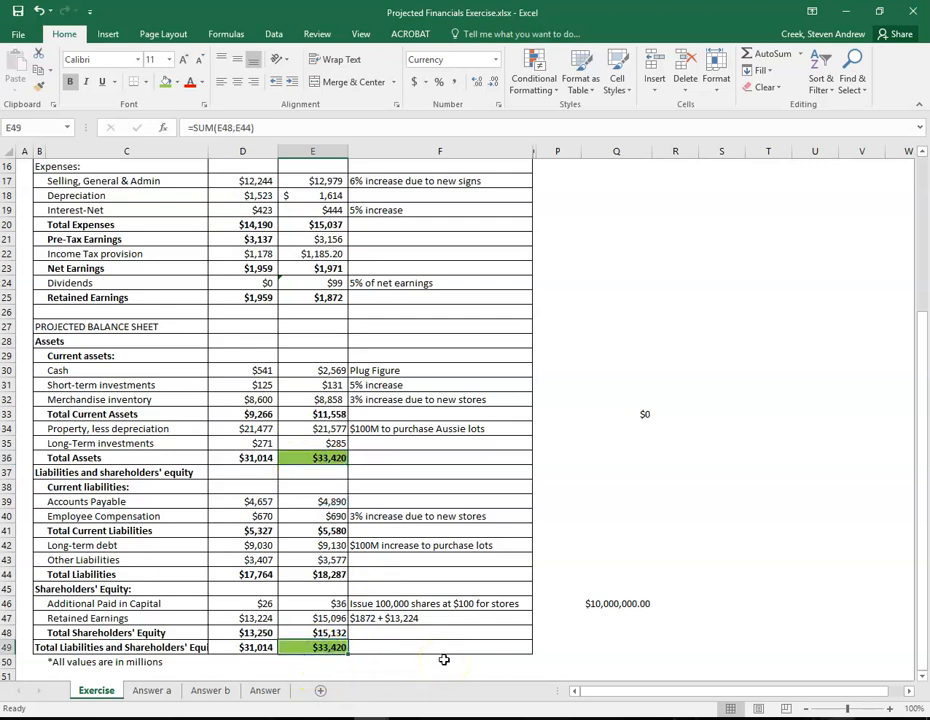